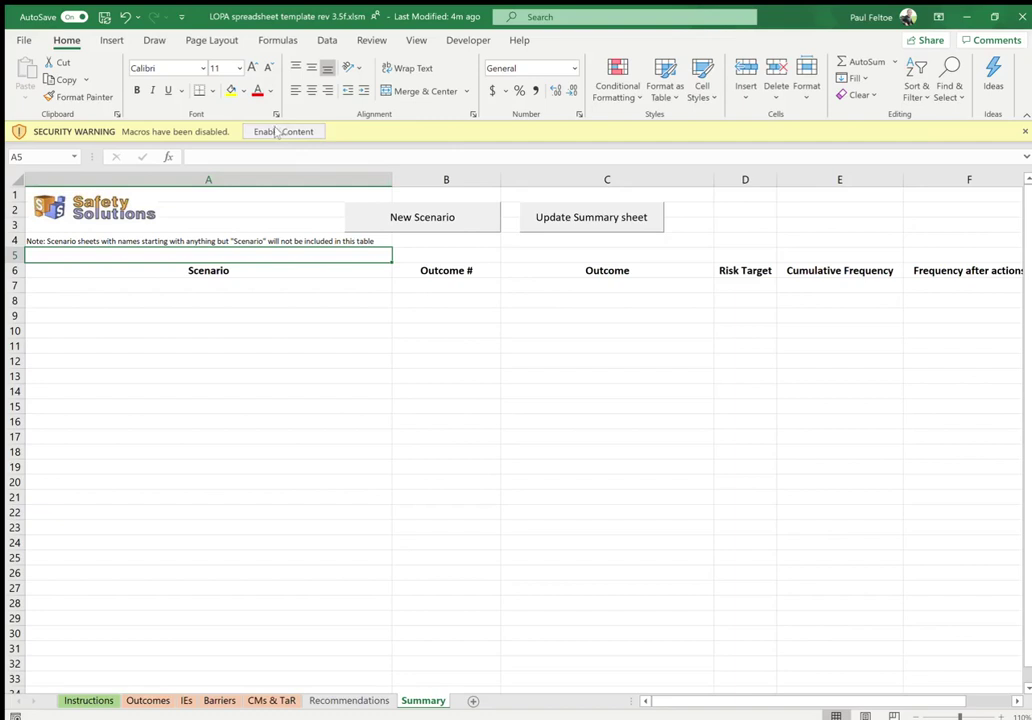
# Step: Enable the macro content of the LOPA template workbook
pyautogui.click(272, 133)
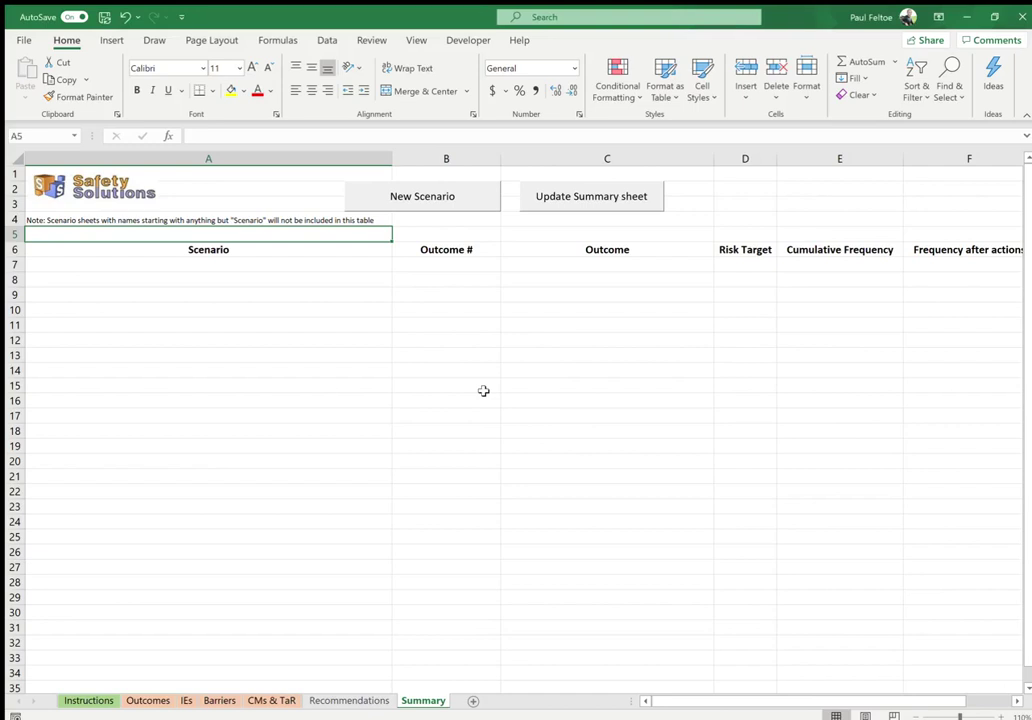
# Step: Review the Instructions, Outcomes, IEs, Barriers, CMs & TaR and Recommendations sheets
pyautogui.click(80, 701)
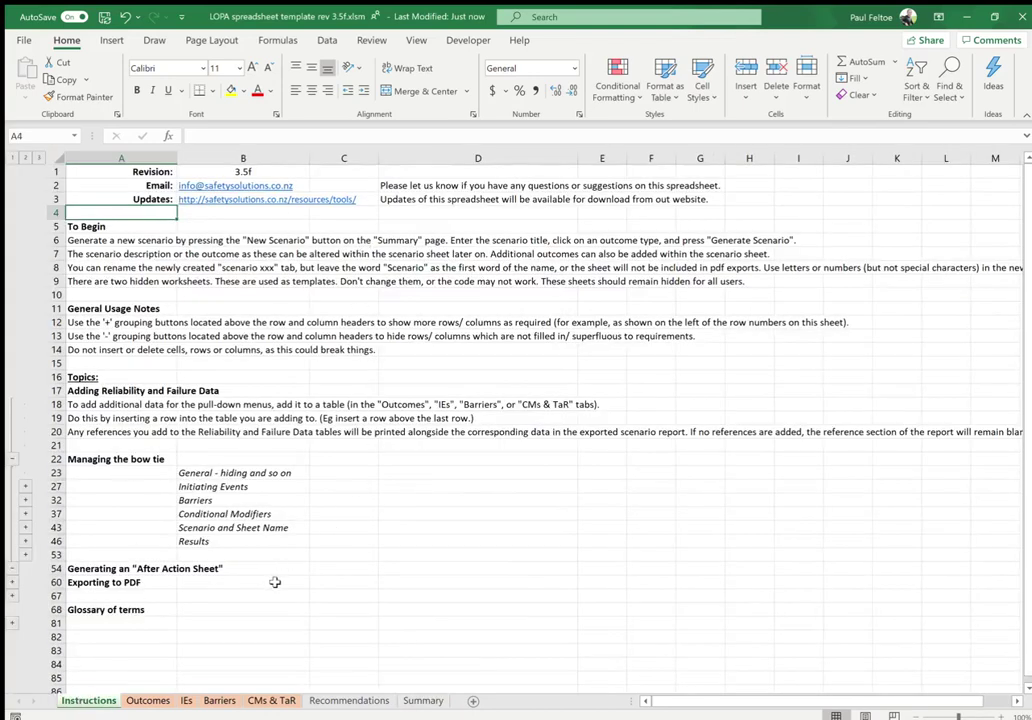
pyautogui.click(150, 701)
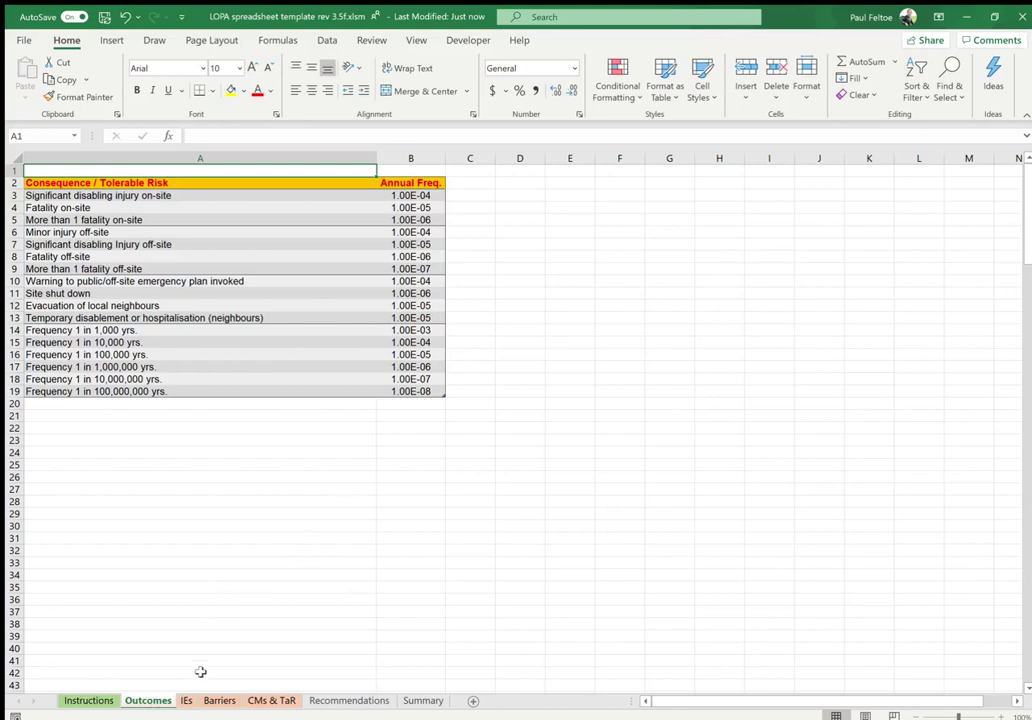
pyautogui.click(186, 701)
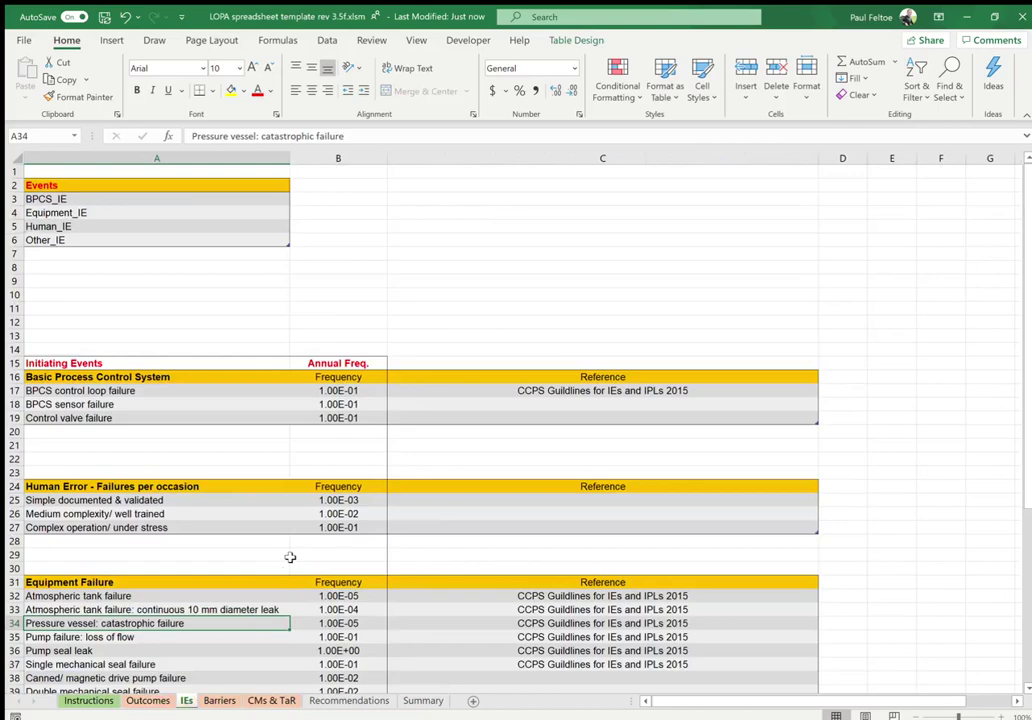
pyautogui.click(219, 701)
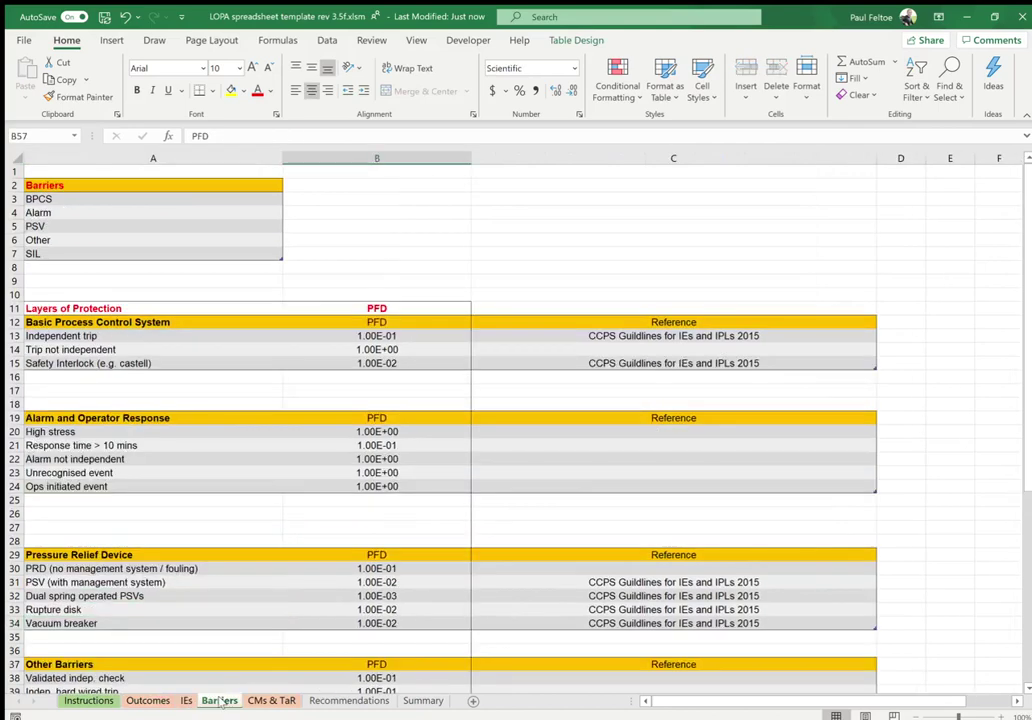
pyautogui.click(278, 702)
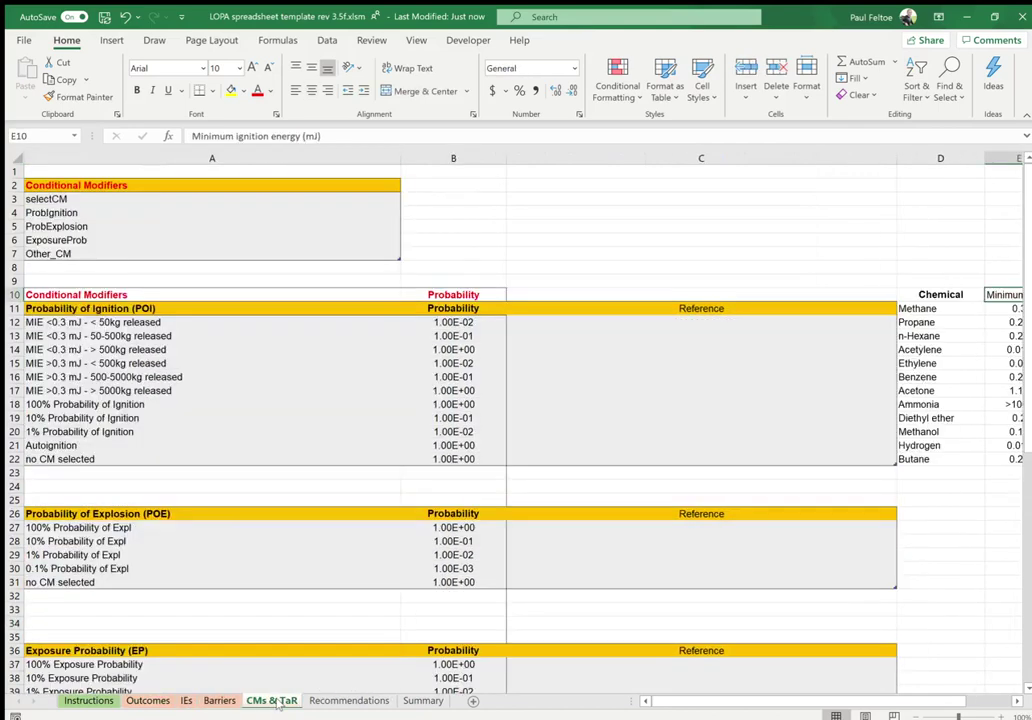
pyautogui.click(344, 702)
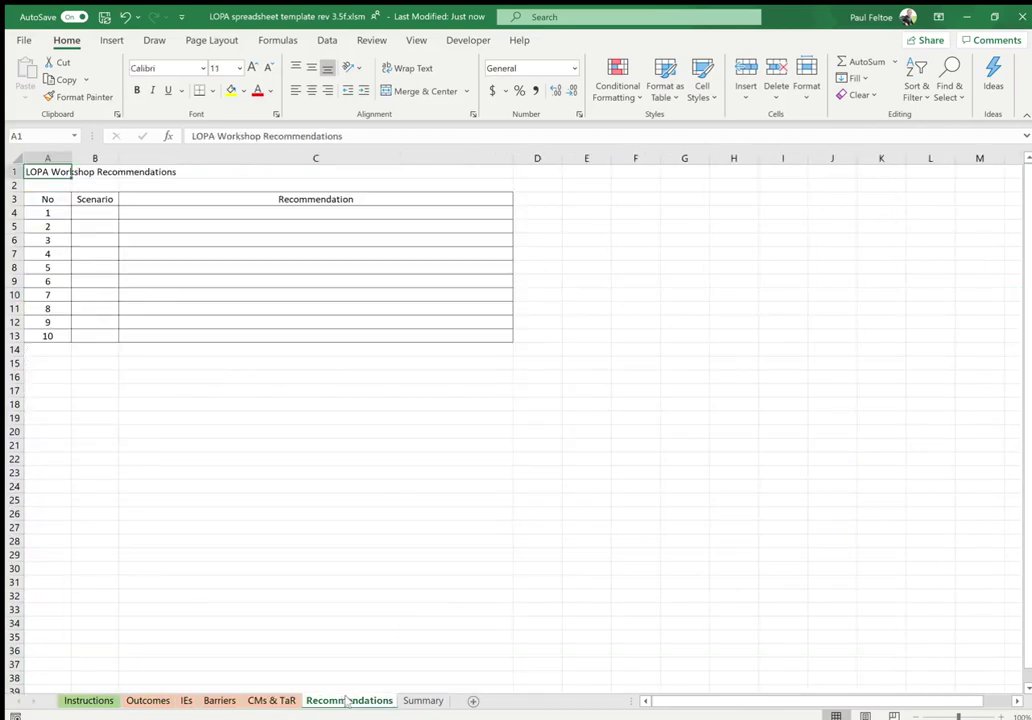
# Step: Generate a new scenario from the Summary sheet for "Overpressure of Vessel 123 leading to rupture" with the outcome Fatality on-site
pyautogui.click(425, 702)
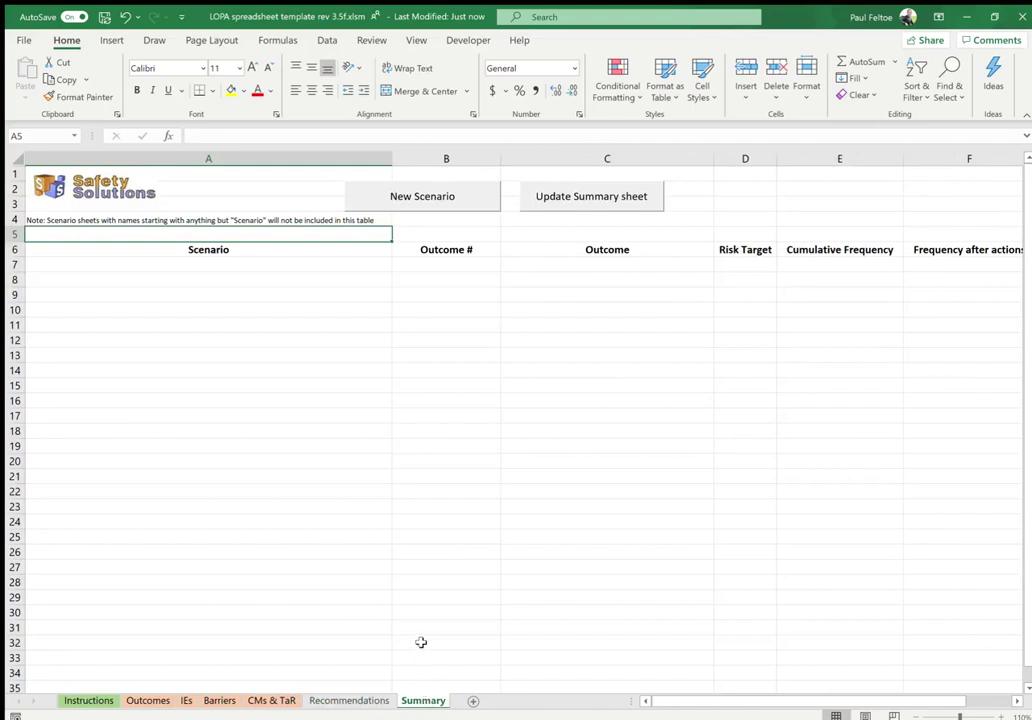
pyautogui.click(401, 198)
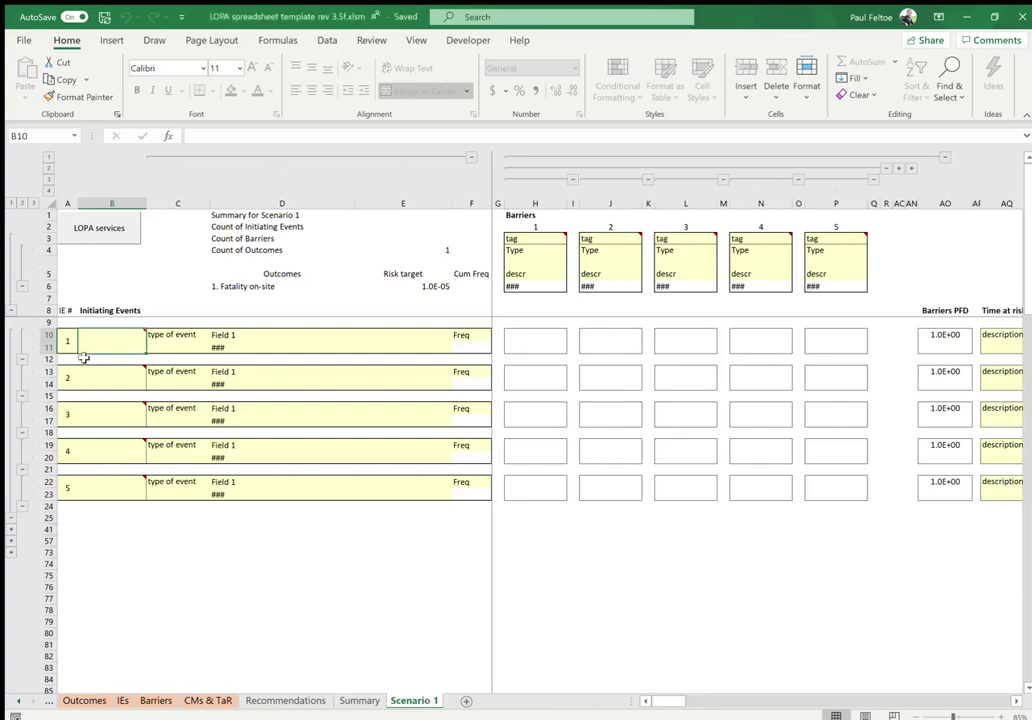
# Step: Collapse initiating events 4 and 5 and barriers 4 and 5 on the Scenario 1 sheet, leaving three of each
pyautogui.moveTo(106, 342)
pyautogui.click(21, 506)
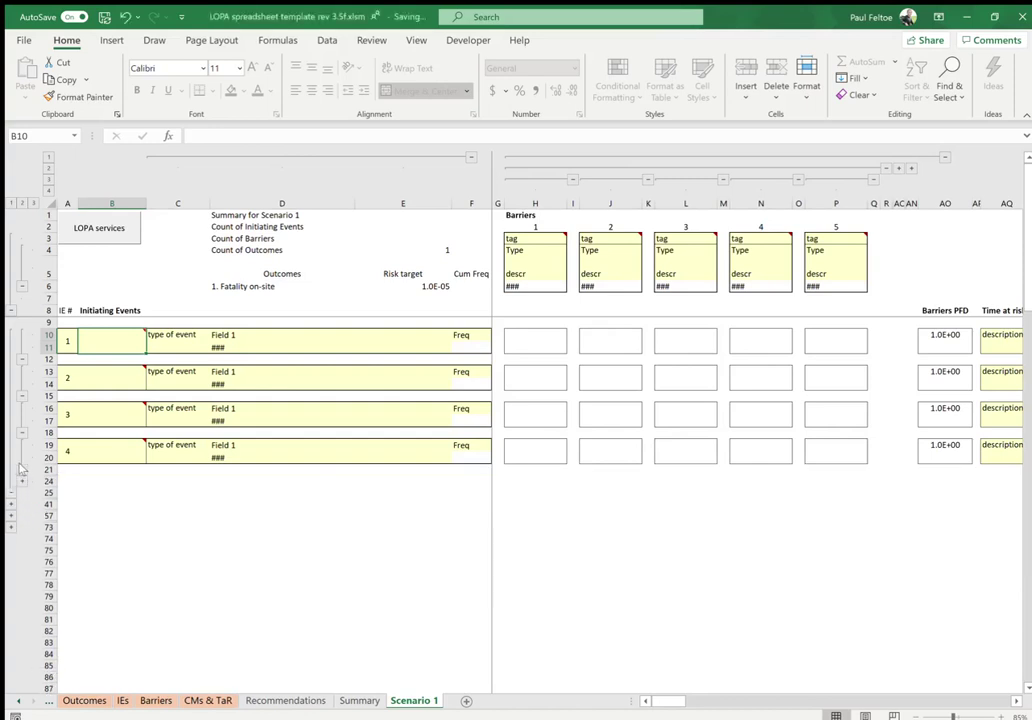
pyautogui.click(21, 468)
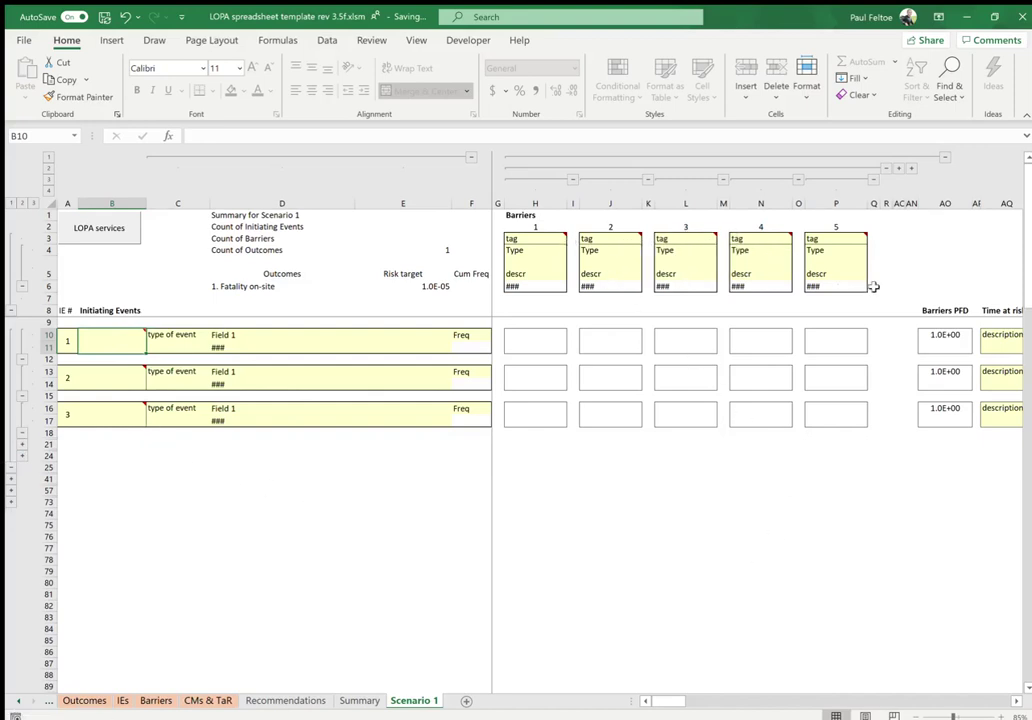
pyautogui.click(873, 179)
pyautogui.click(803, 179)
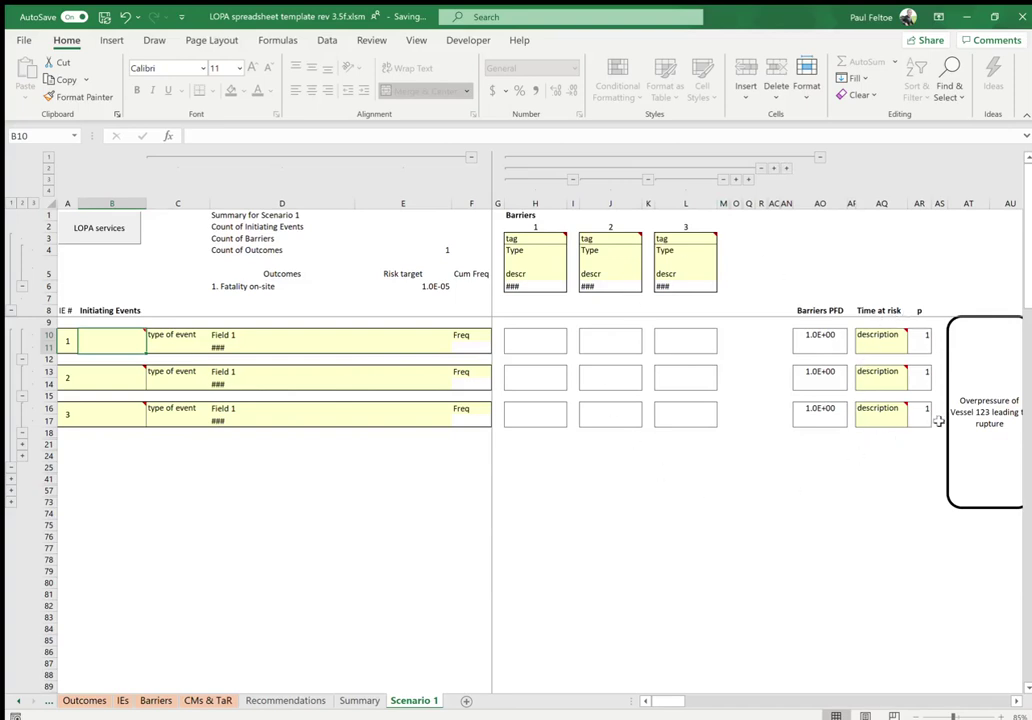
# Step: Collapse conditional modifiers 3 and 4 of the Fatality on-site outcome, leaving two modifiers
pyautogui.click(1012, 700)
pyautogui.click(1015, 703)
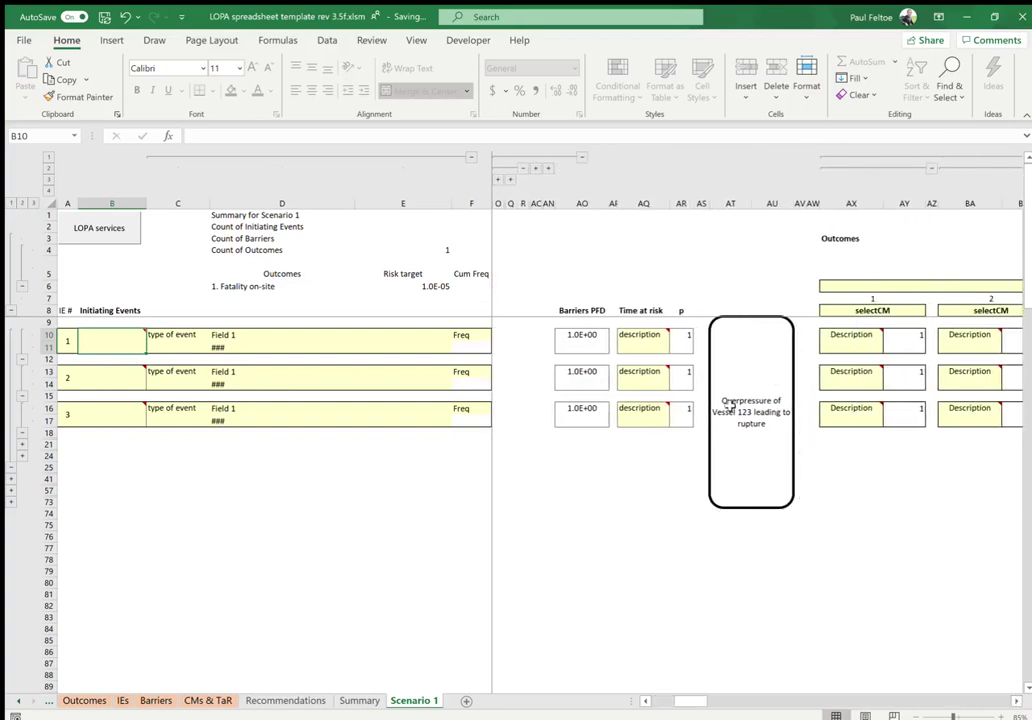
pyautogui.click(1017, 703)
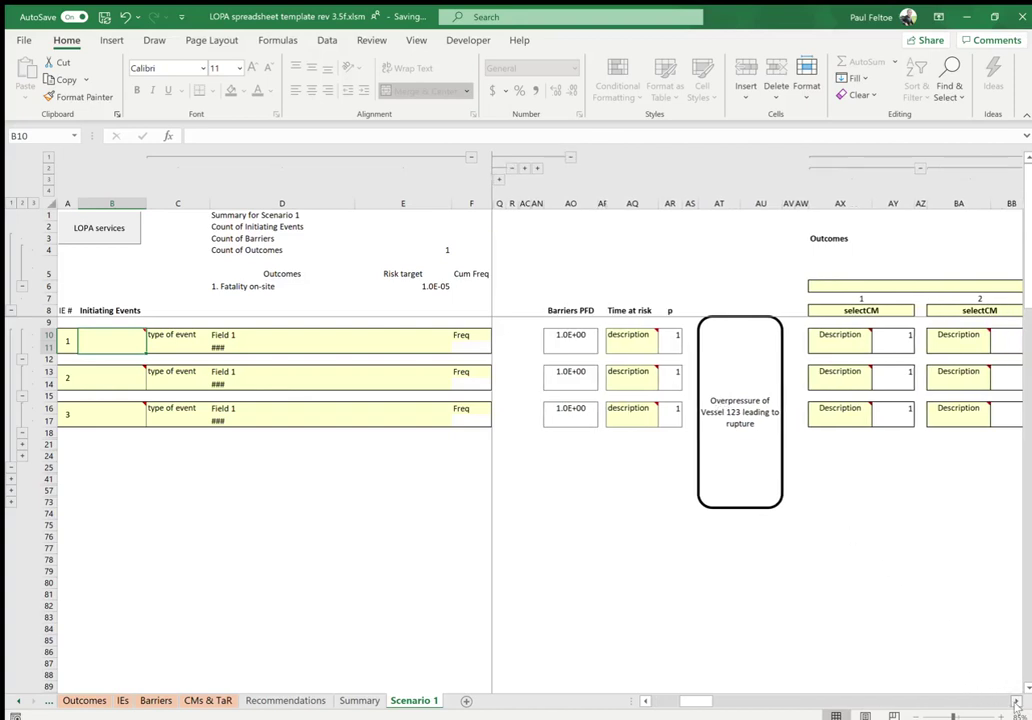
pyautogui.click(1017, 703)
pyautogui.click(1017, 703)
pyautogui.click(1017, 703)
pyautogui.click(1017, 703)
pyautogui.click(1017, 703)
pyautogui.click(1017, 703)
pyautogui.click(1017, 703)
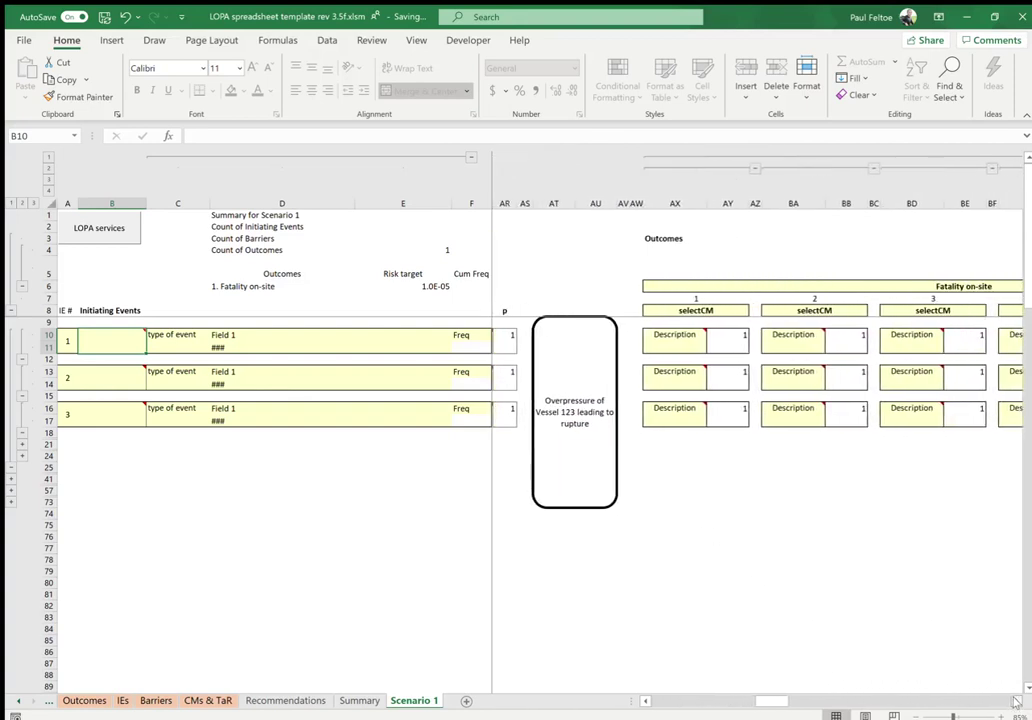
pyautogui.click(1017, 703)
pyautogui.click(1017, 703)
pyautogui.click(1017, 703)
pyautogui.click(1017, 703)
pyautogui.click(1017, 703)
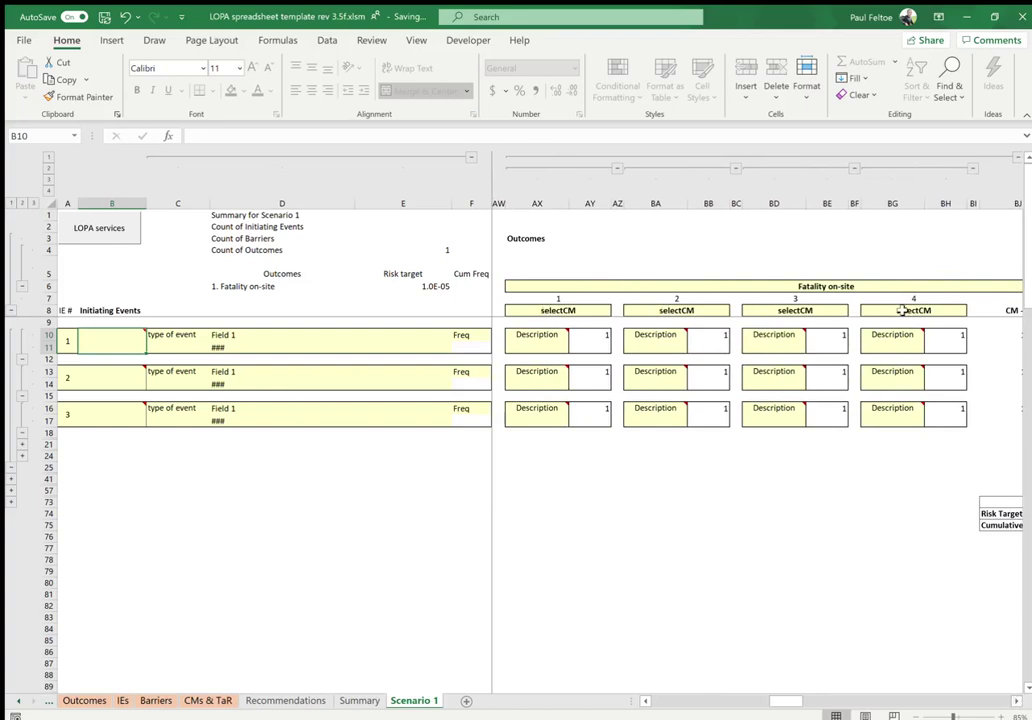
pyautogui.click(973, 168)
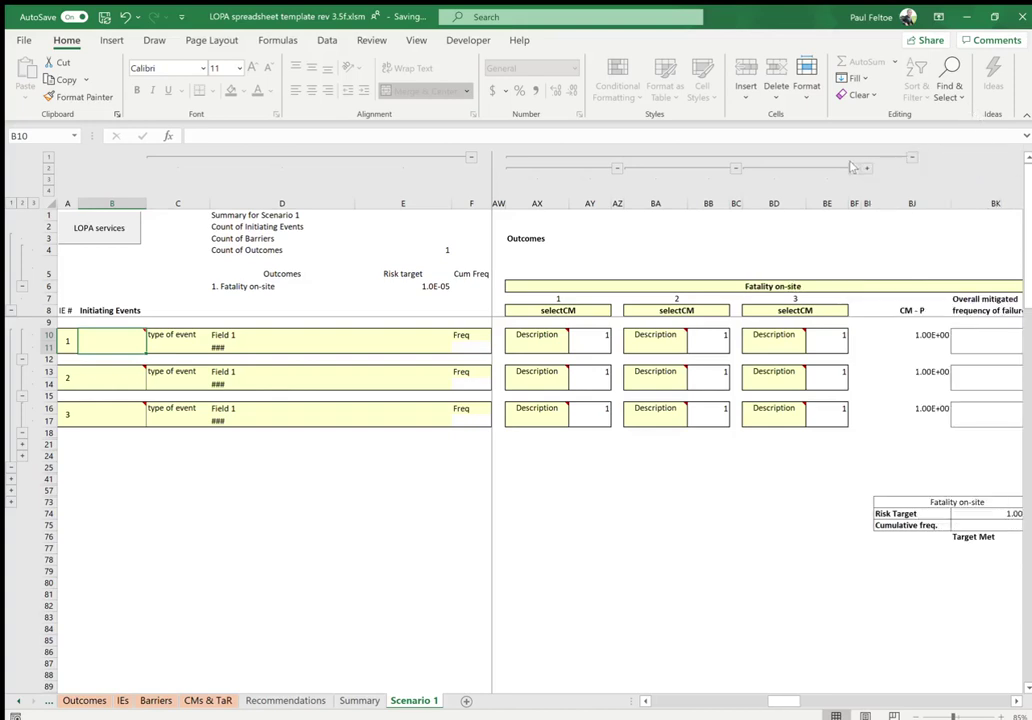
pyautogui.click(854, 168)
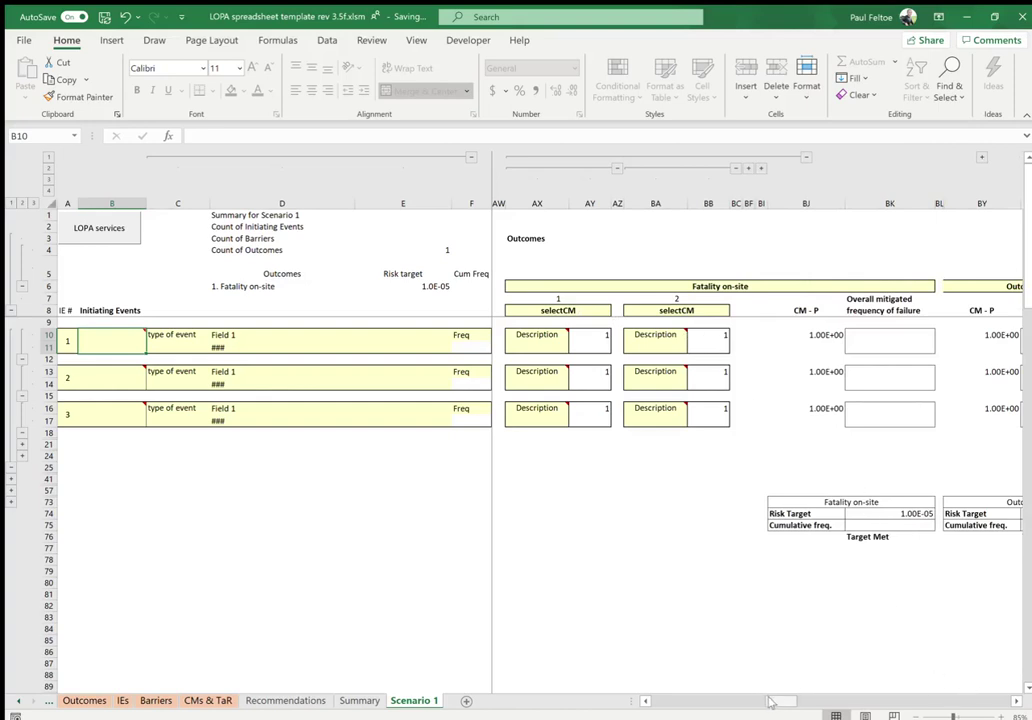
# Step: Enter "LC213 failure" as the name of initiating event 1
pyautogui.click(652, 703)
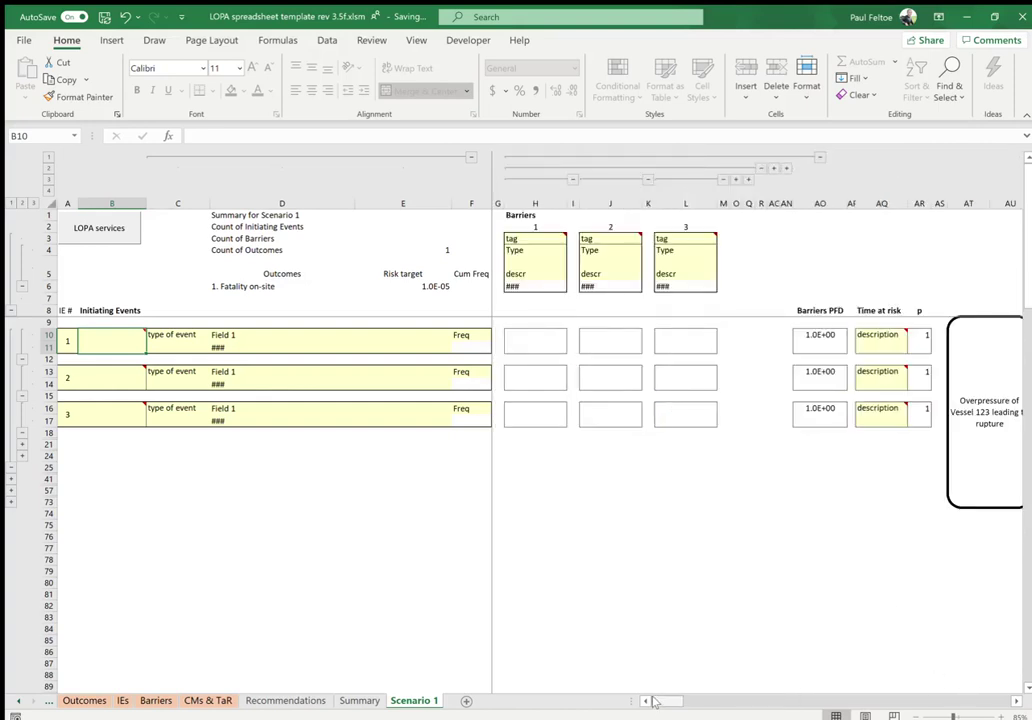
pyautogui.moveTo(136, 345)
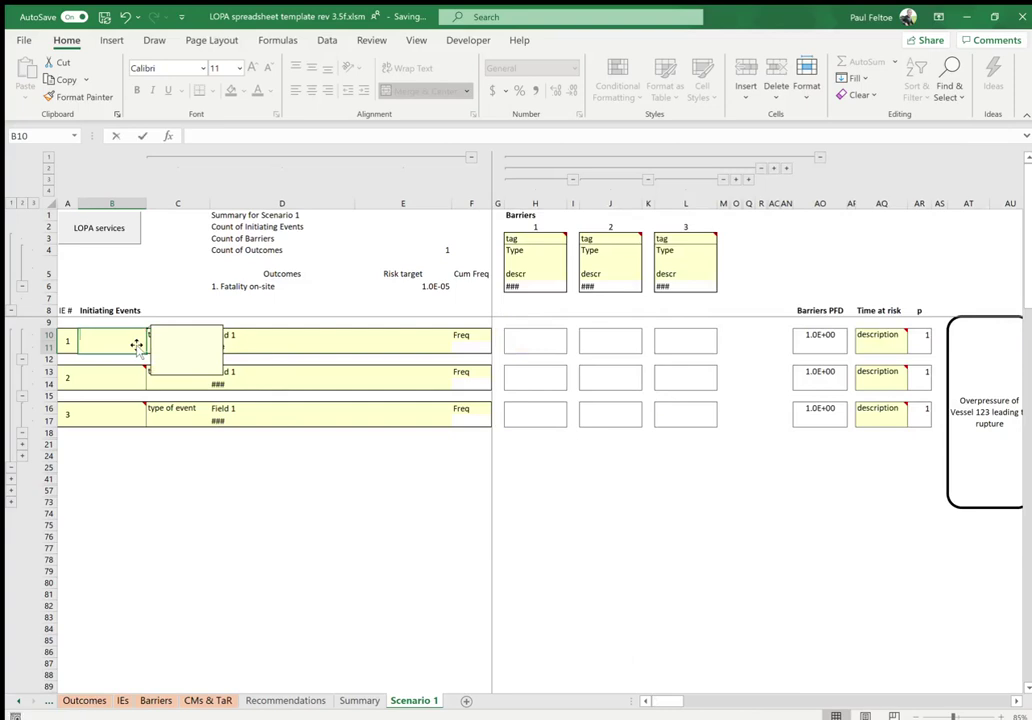
pyautogui.write('LC213')
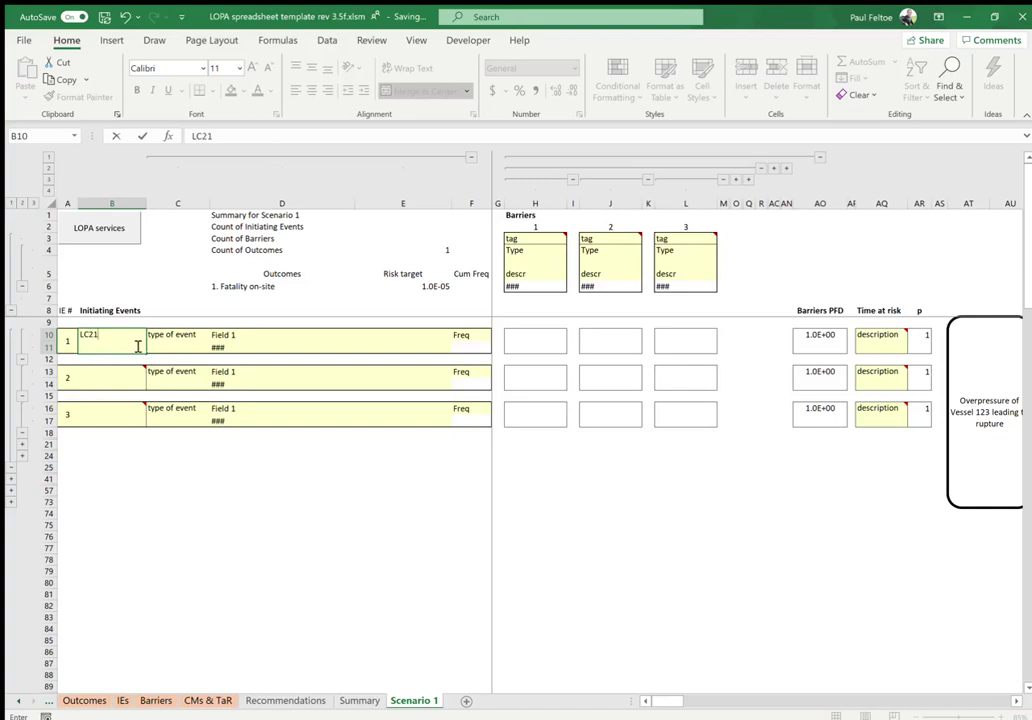
pyautogui.write('lure')
pyautogui.click(177, 341)
pyautogui.click(108, 338)
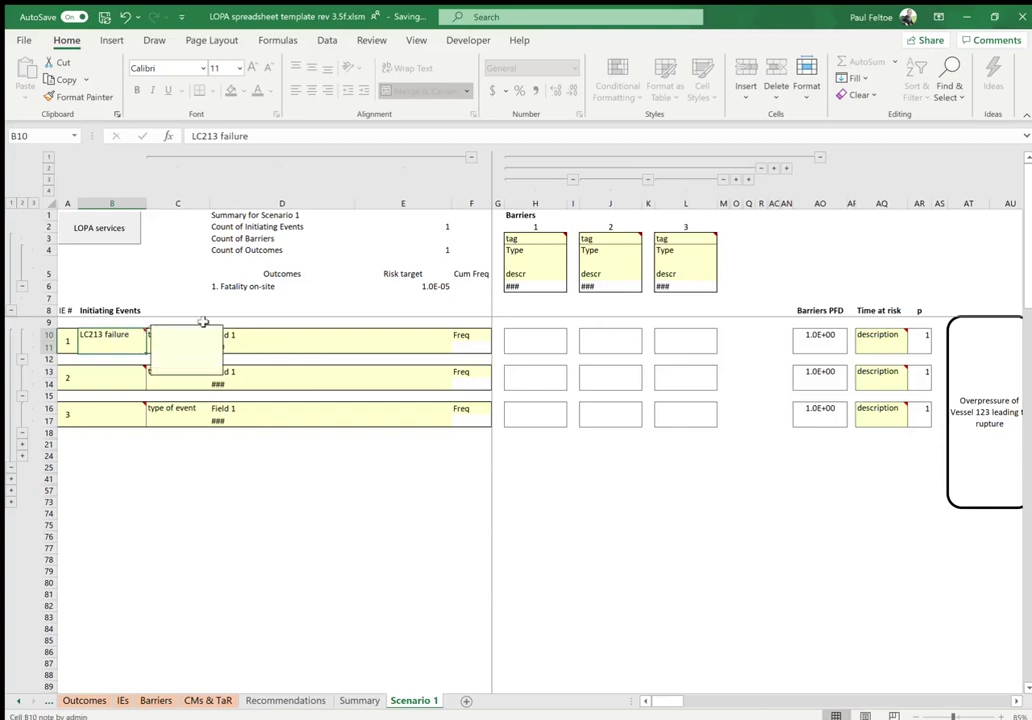
# Step: Set initiating event 1 to event type BPCS_IE with the failure "BPCS control loop failure"
pyautogui.click(208, 338)
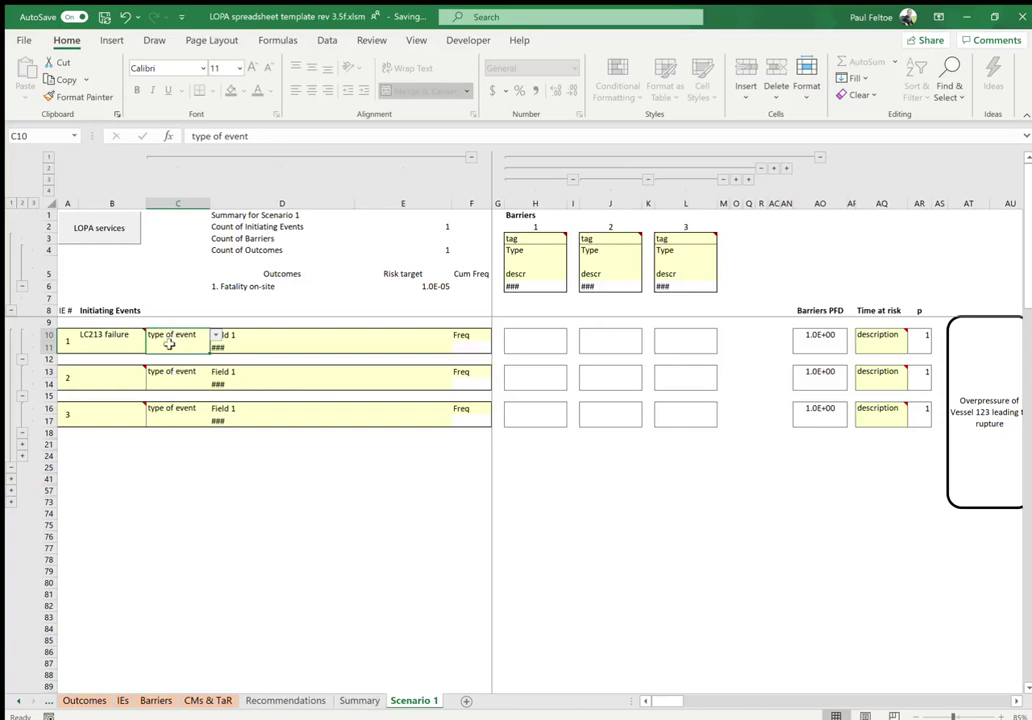
pyautogui.write('BPCS_IE')
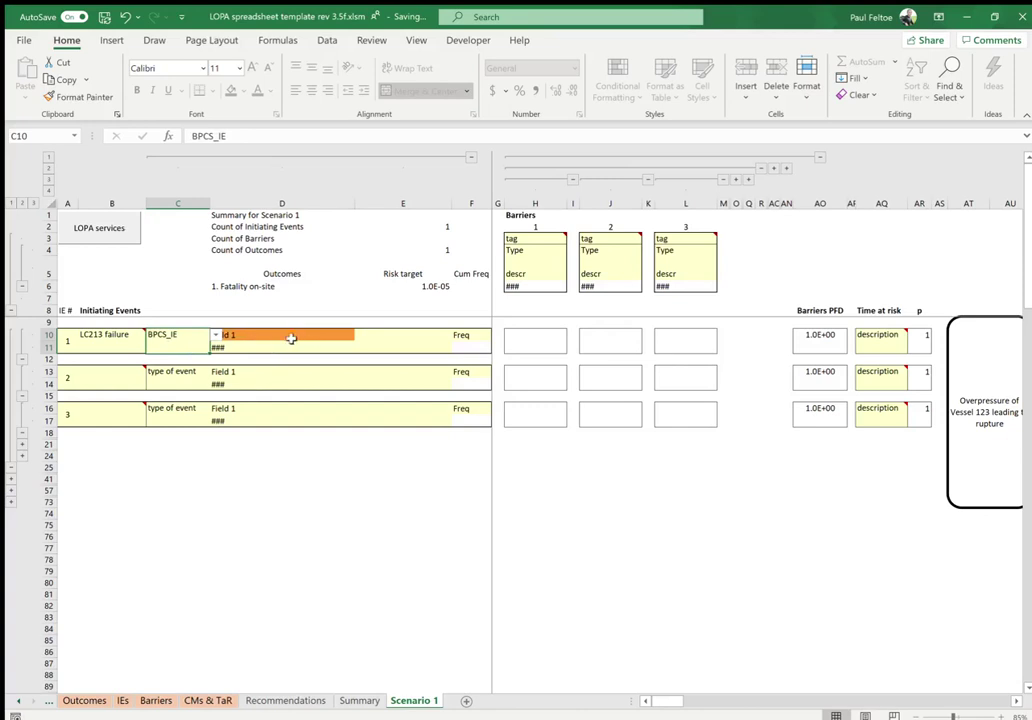
pyautogui.click(345, 337)
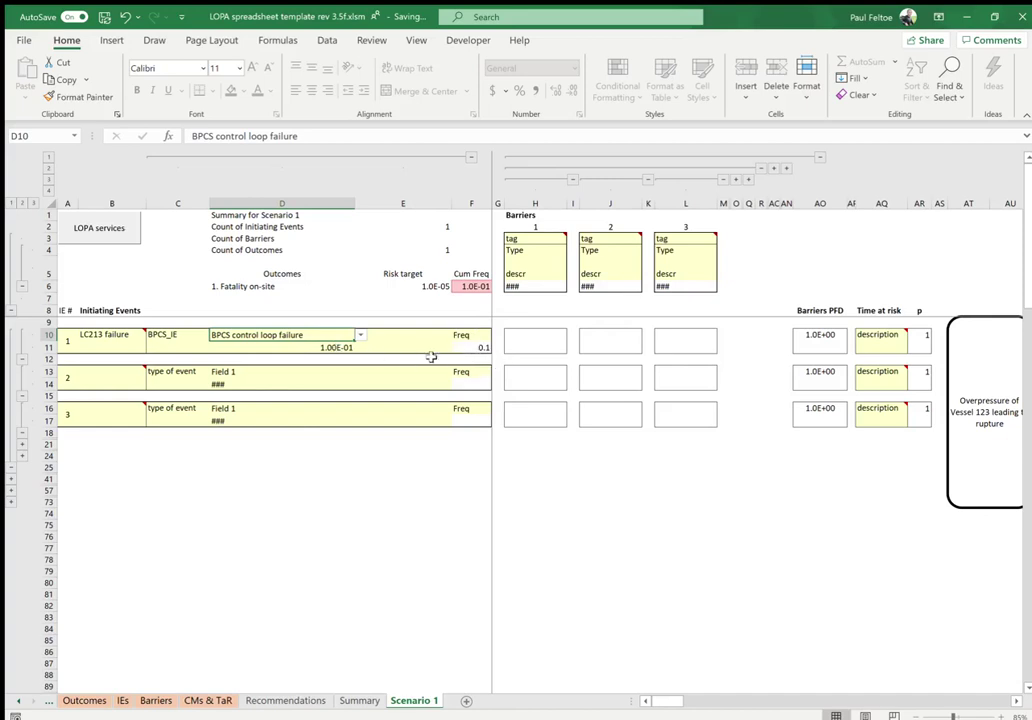
# Step: Enter "Equipment failure 321" as the name of initiating event 2
pyautogui.moveTo(124, 382)
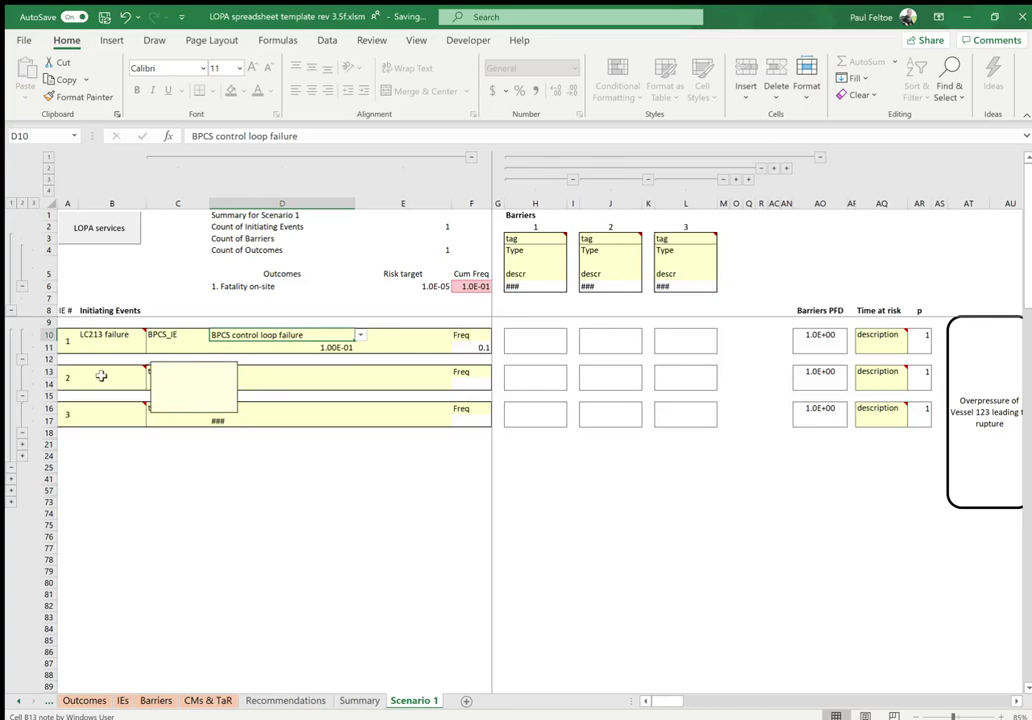
pyautogui.click(105, 378)
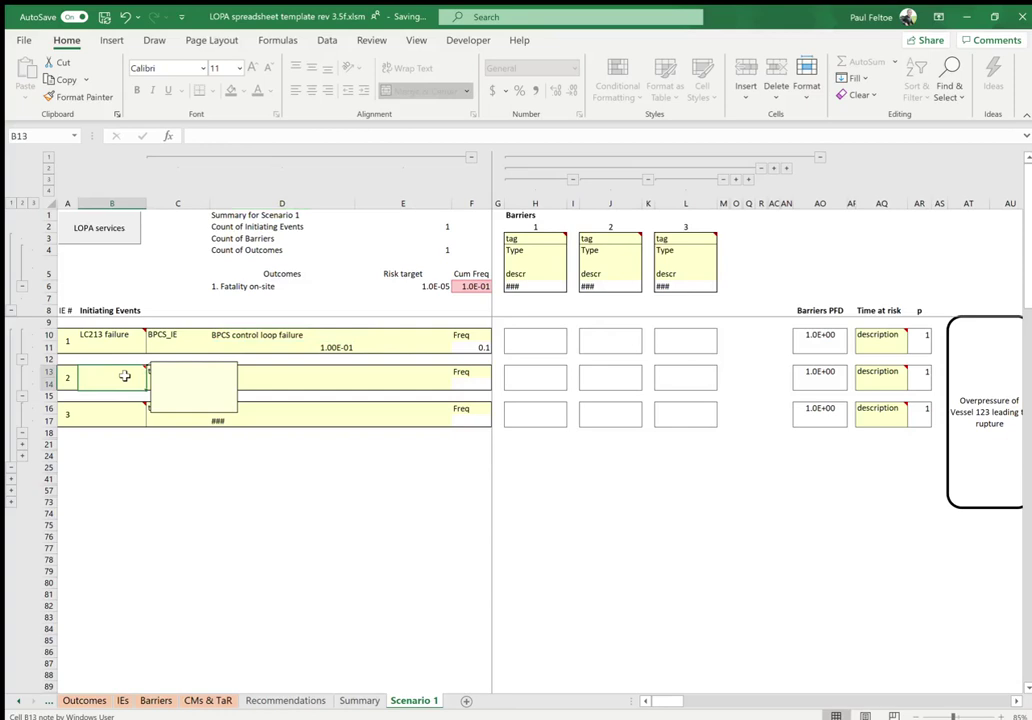
pyautogui.write('Equip')
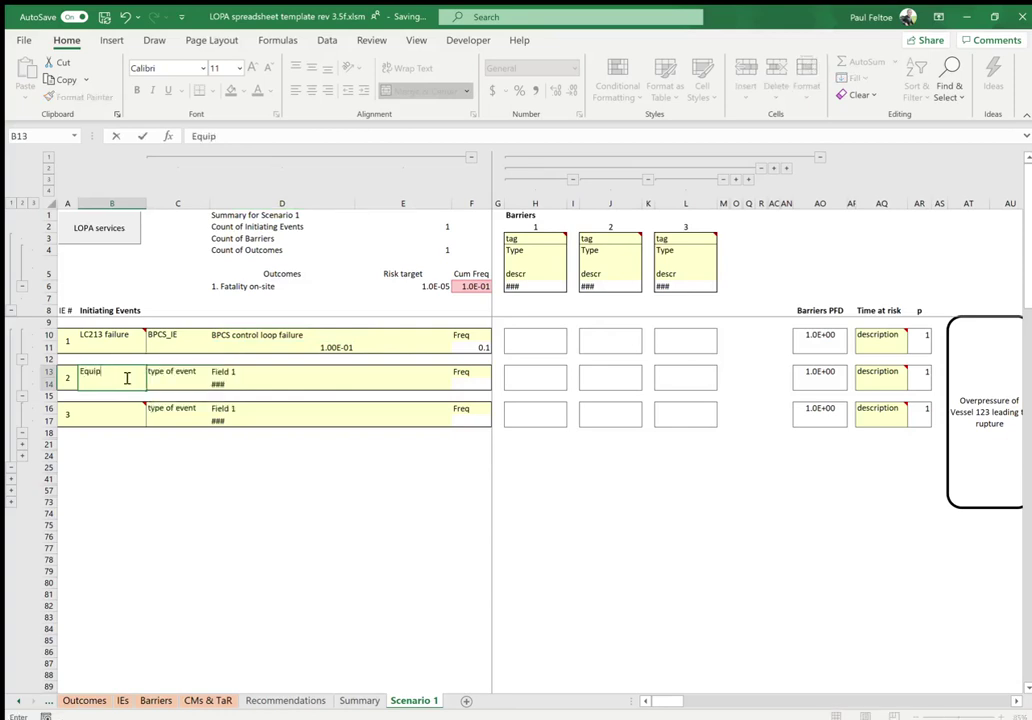
pyautogui.write('ment failure')
pyautogui.write('321')
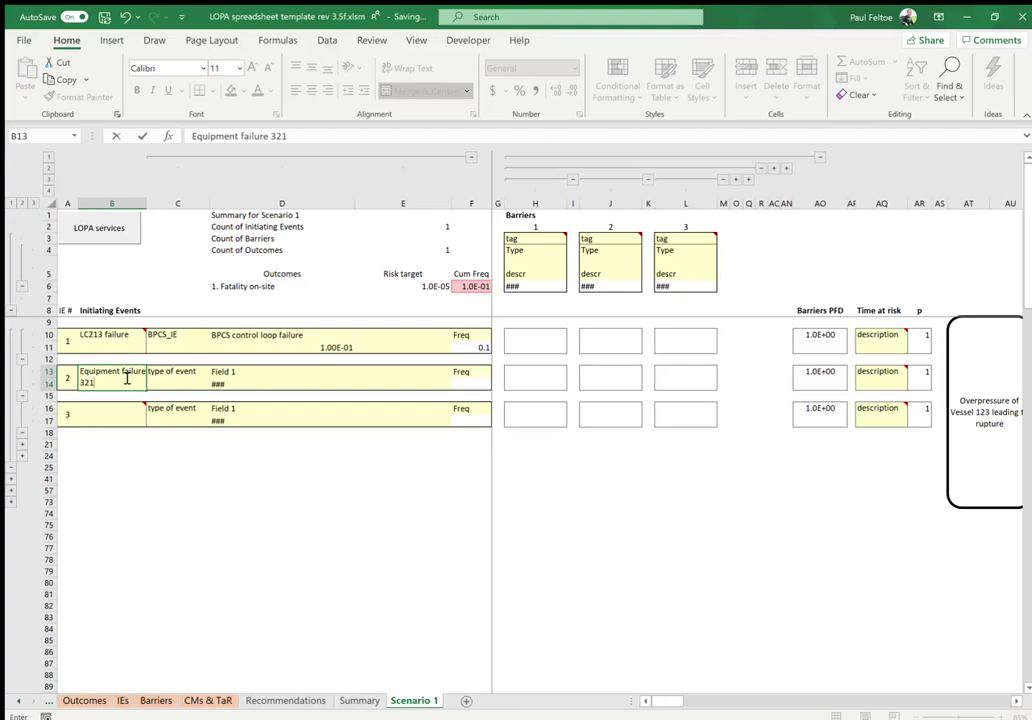
pyautogui.press('Return')
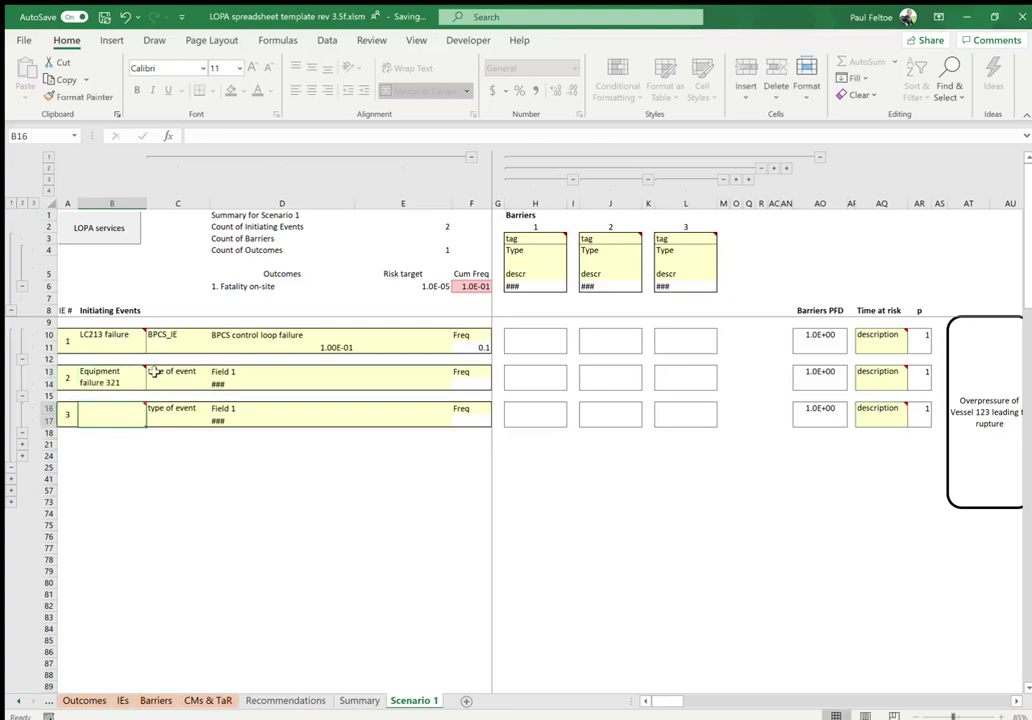
# Step: Set initiating event 2 to event type Equipment_IE with the failure "Pump failure: loss of flow"
pyautogui.click(170, 374)
pyautogui.click(215, 372)
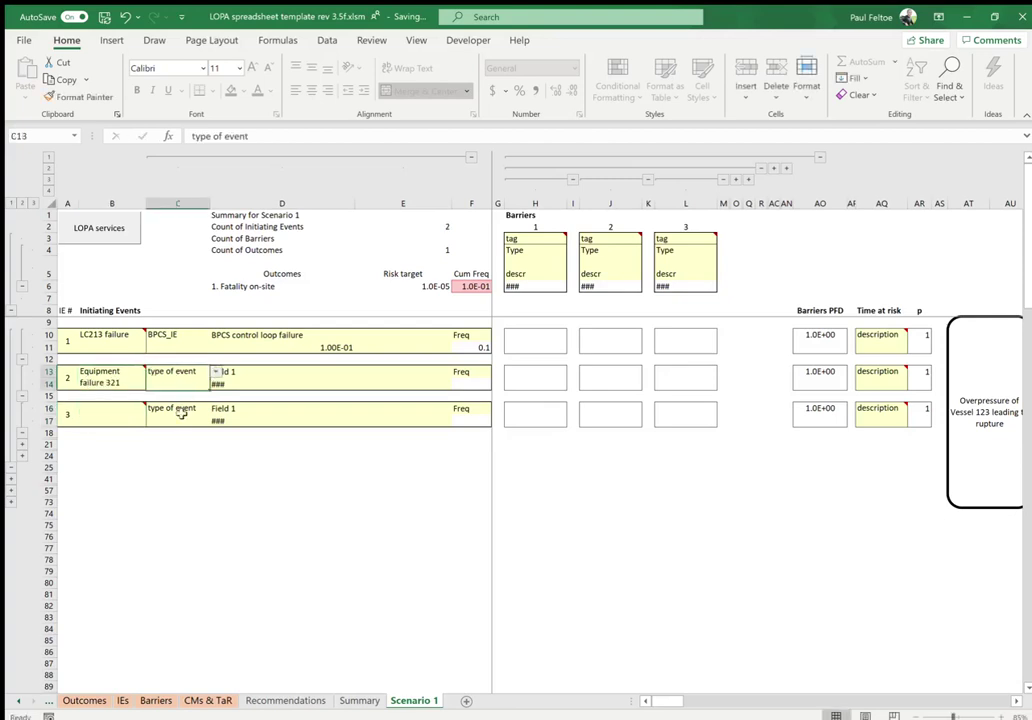
pyautogui.click(164, 396)
pyautogui.click(252, 376)
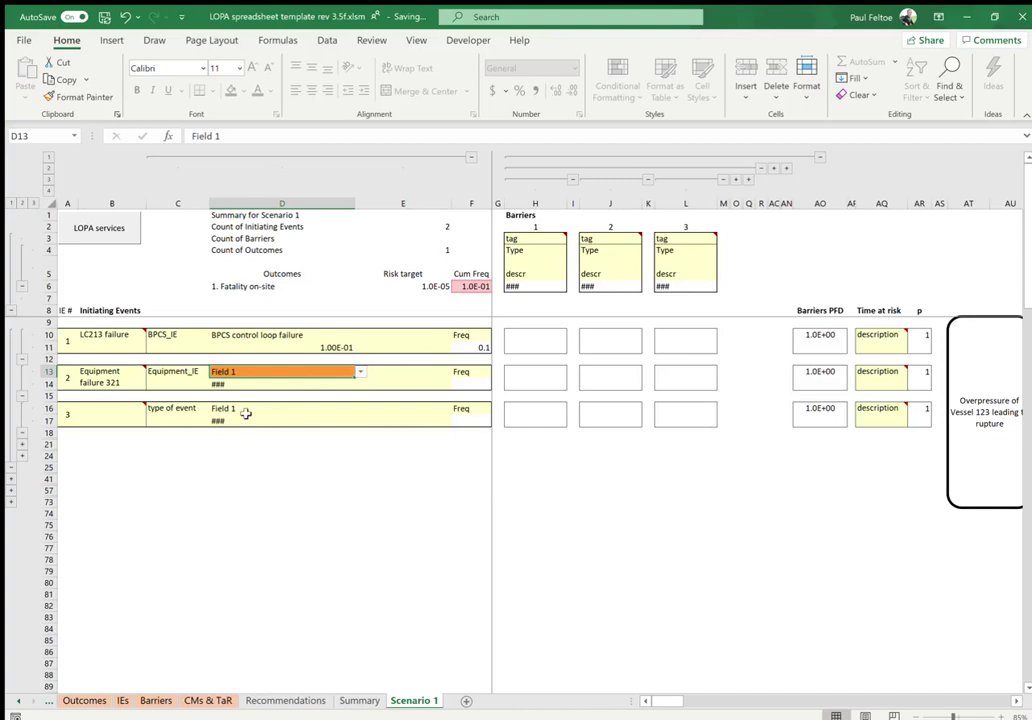
pyautogui.write('Pump failure: loss of flow')
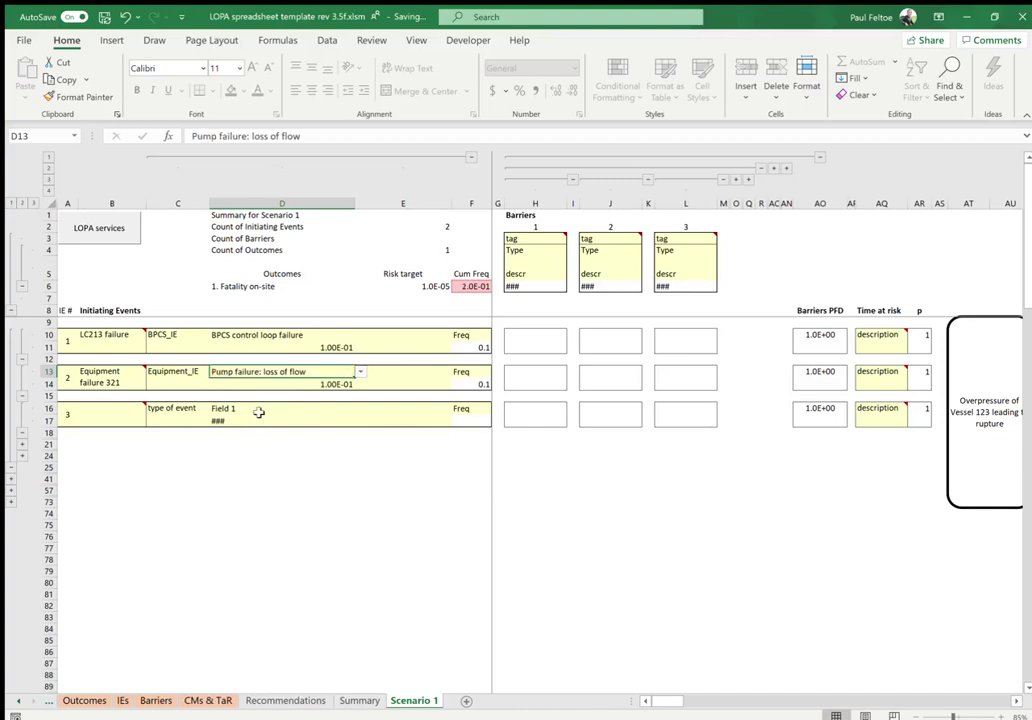
# Step: Enter "Human error - SOP not followed" as the name of initiating event 3
pyautogui.click(103, 412)
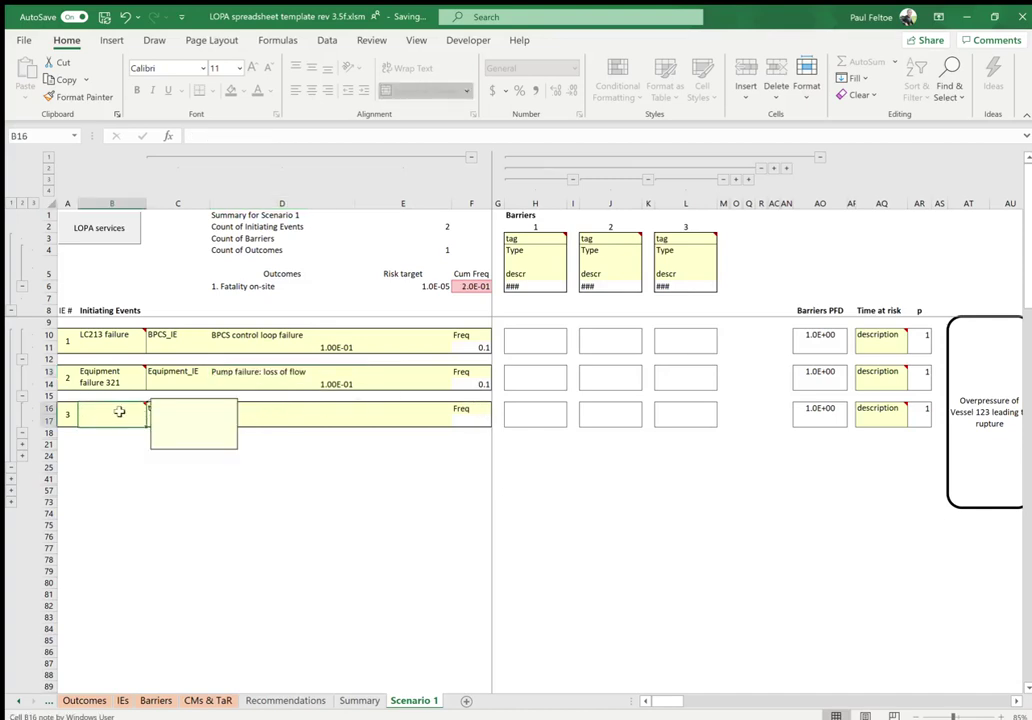
pyautogui.write('Human')
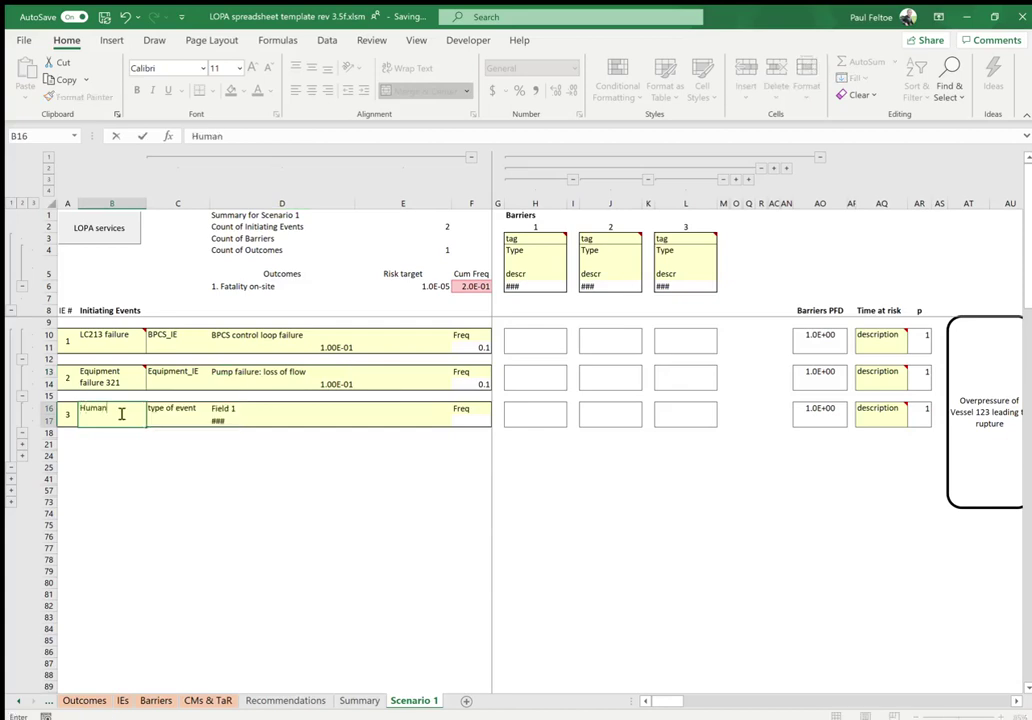
pyautogui.write(' error - SOP not foll')
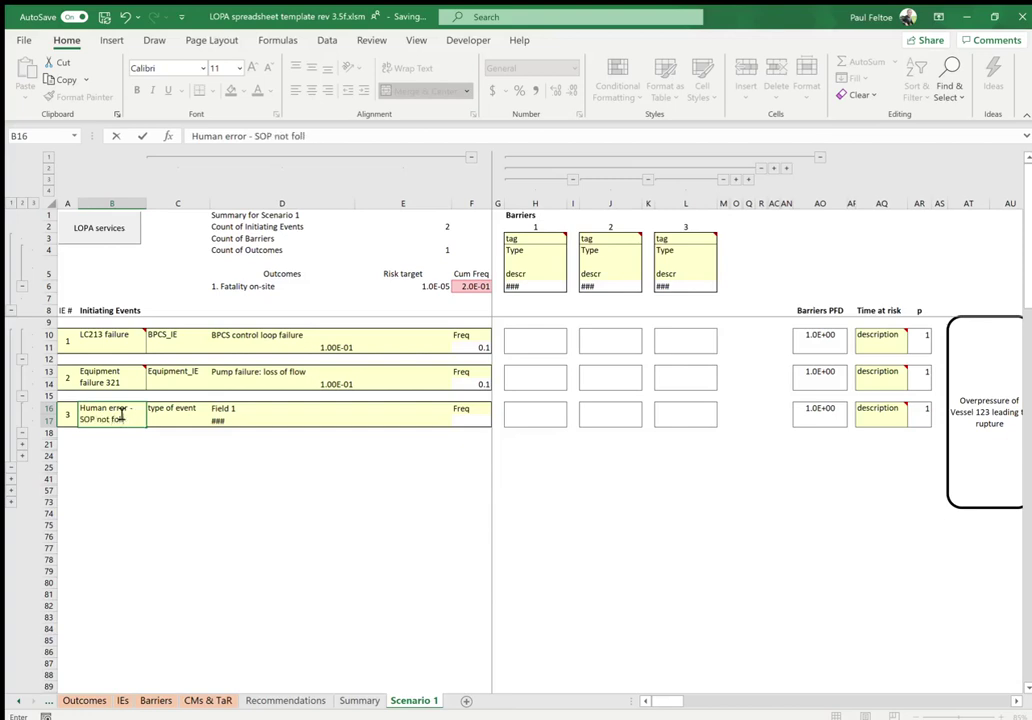
pyautogui.write('owed')
pyautogui.press('Return')
# Step: Set initiating event 3 to event type Human_IE with the failure "Medium complexity/ well trained"
pyautogui.click(173, 412)
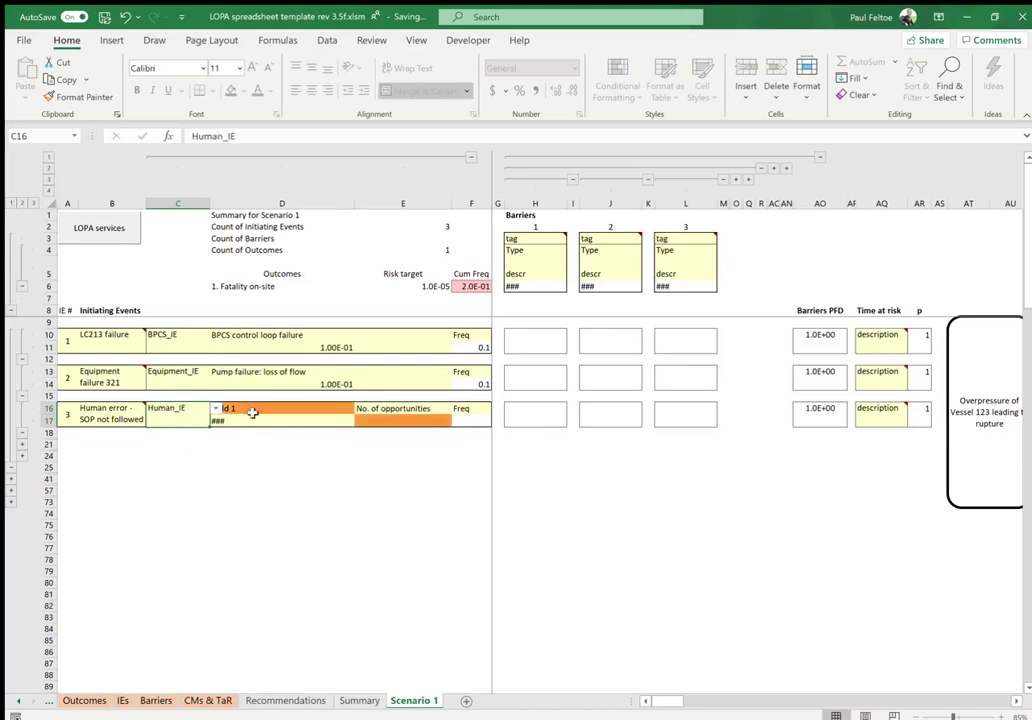
pyautogui.click(320, 412)
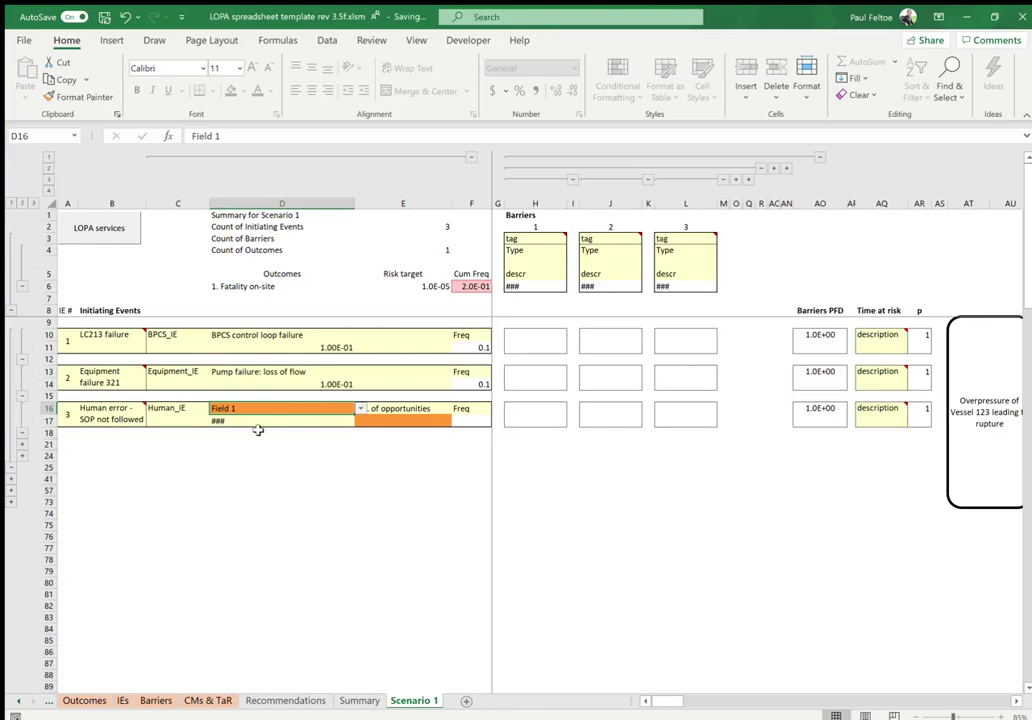
pyautogui.hotkey('alt', 'Down')
pyautogui.press('Down')
pyautogui.press('Return')
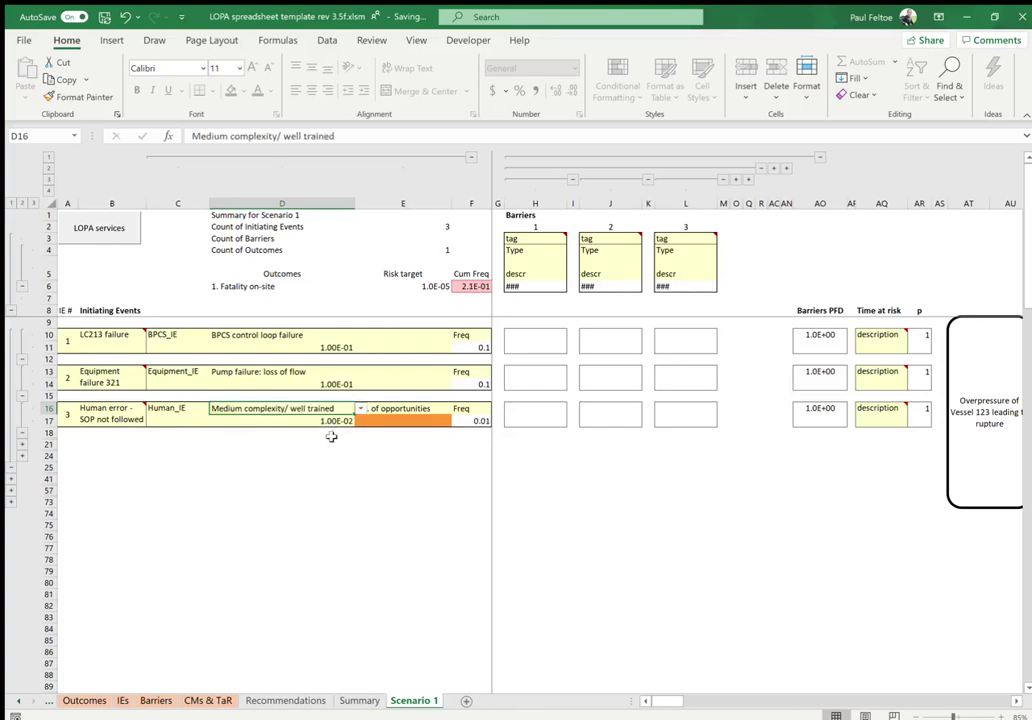
# Step: Set the number of opportunities for initiating event 3 to 3
pyautogui.click(405, 422)
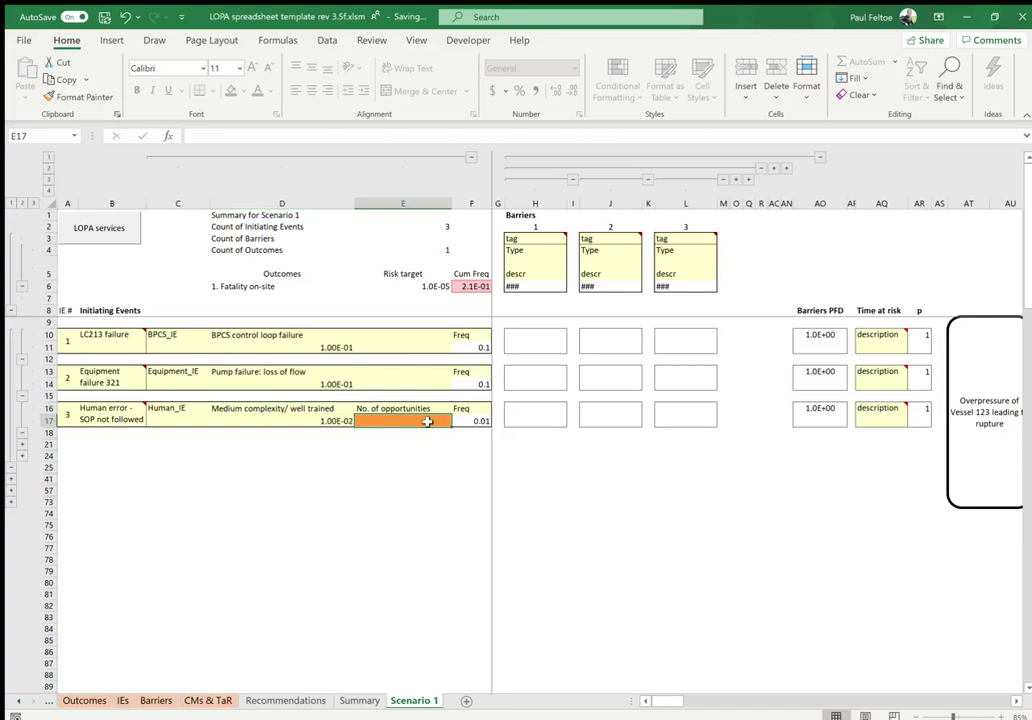
pyautogui.write('3')
pyautogui.press('Return')
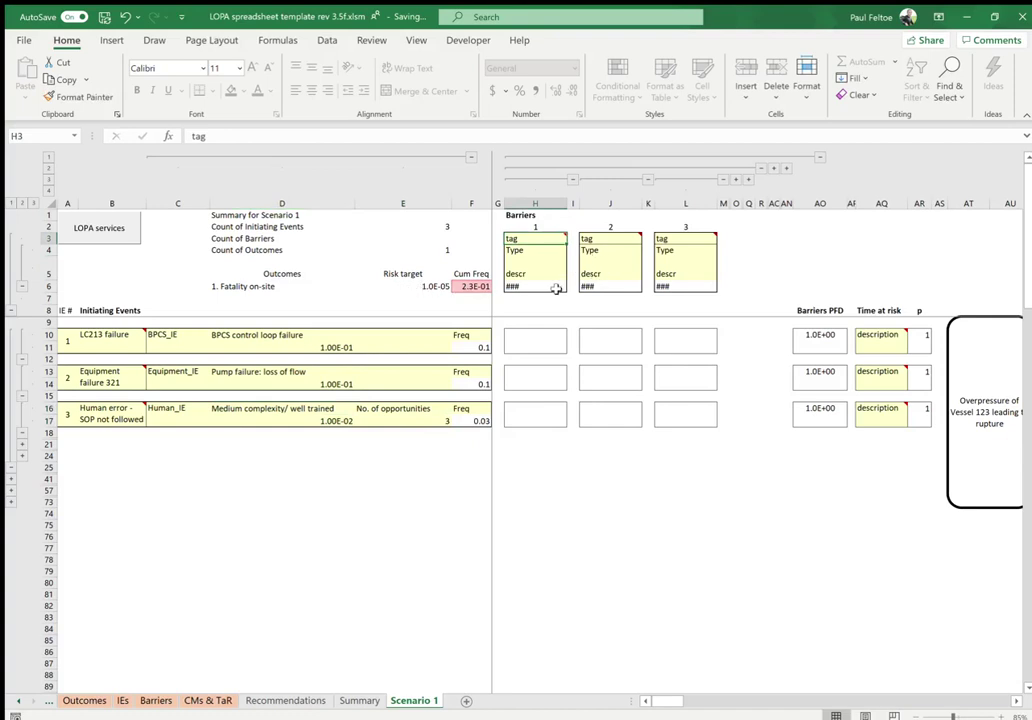
# Step: Enter PC3333 as the tag of barrier 1
pyautogui.moveTo(551, 240)
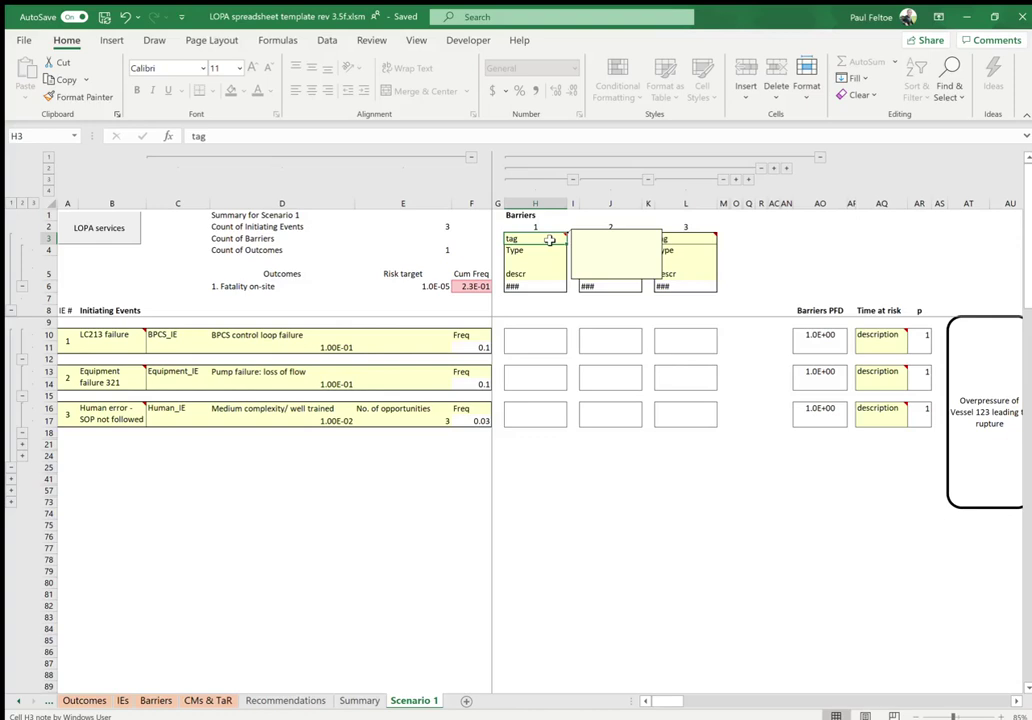
pyautogui.write('B')
pyautogui.press('BackSpace')
pyautogui.press('BackSpace')
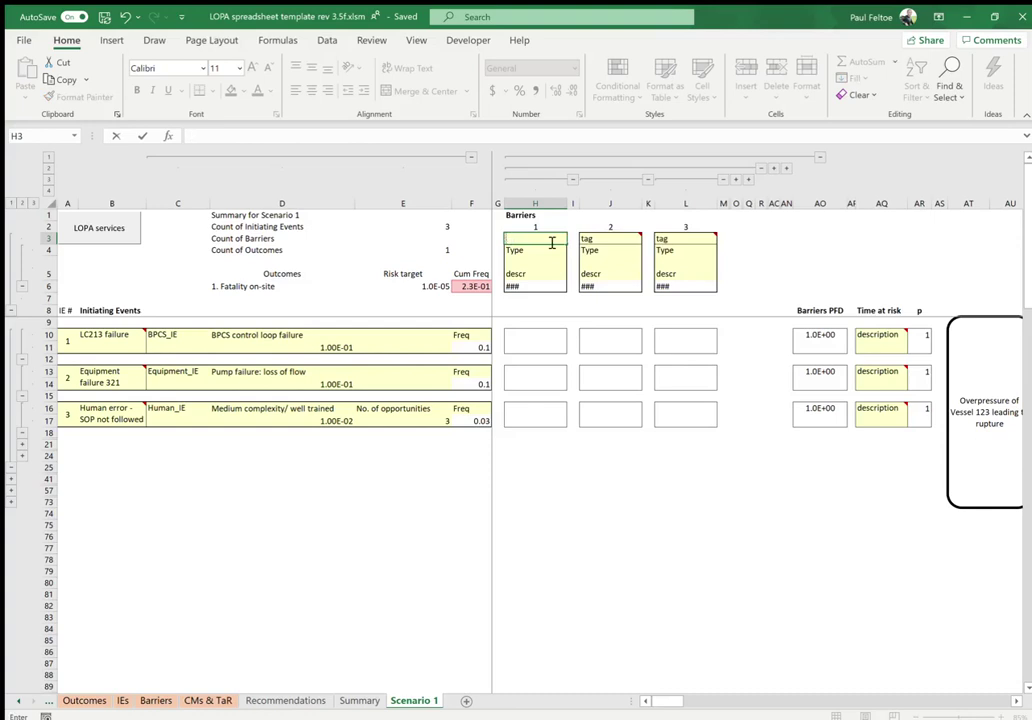
pyautogui.write('PC3333')
# Step: Set barrier 1 to type BPCS with the description "Independent trip"
pyautogui.click(530, 252)
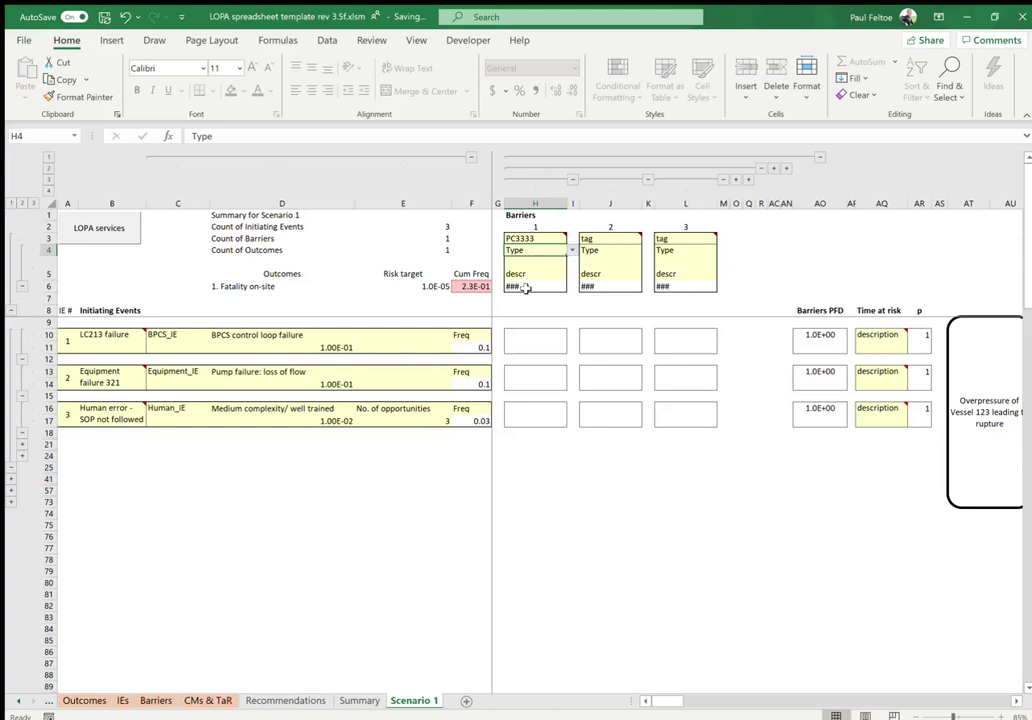
pyautogui.click(572, 250)
pyautogui.click(530, 263)
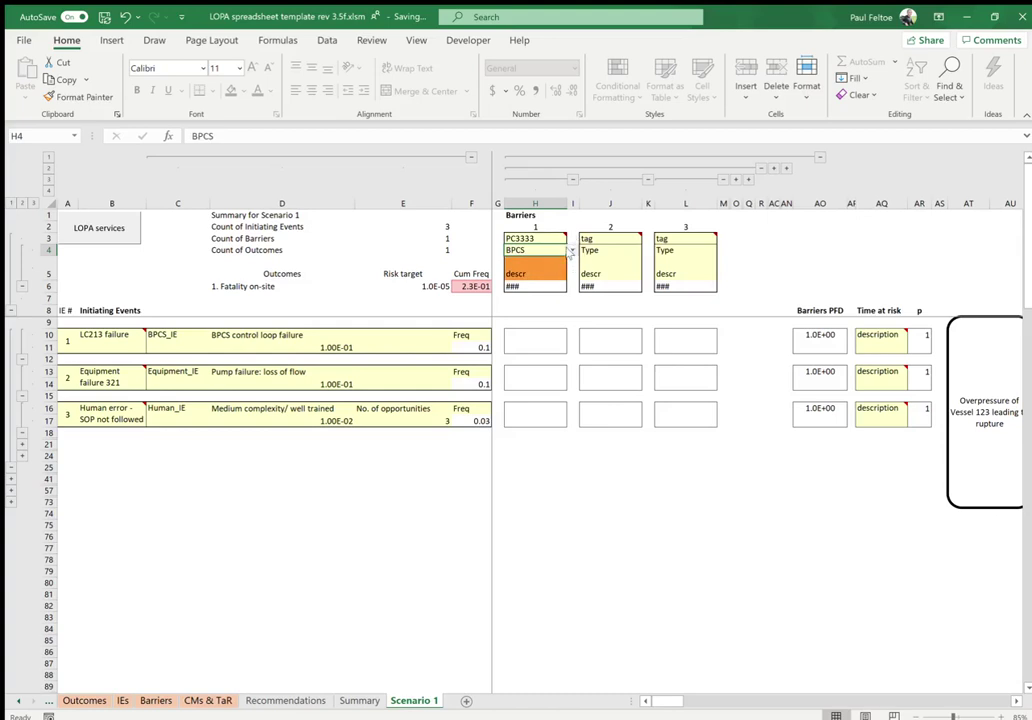
pyautogui.click(563, 276)
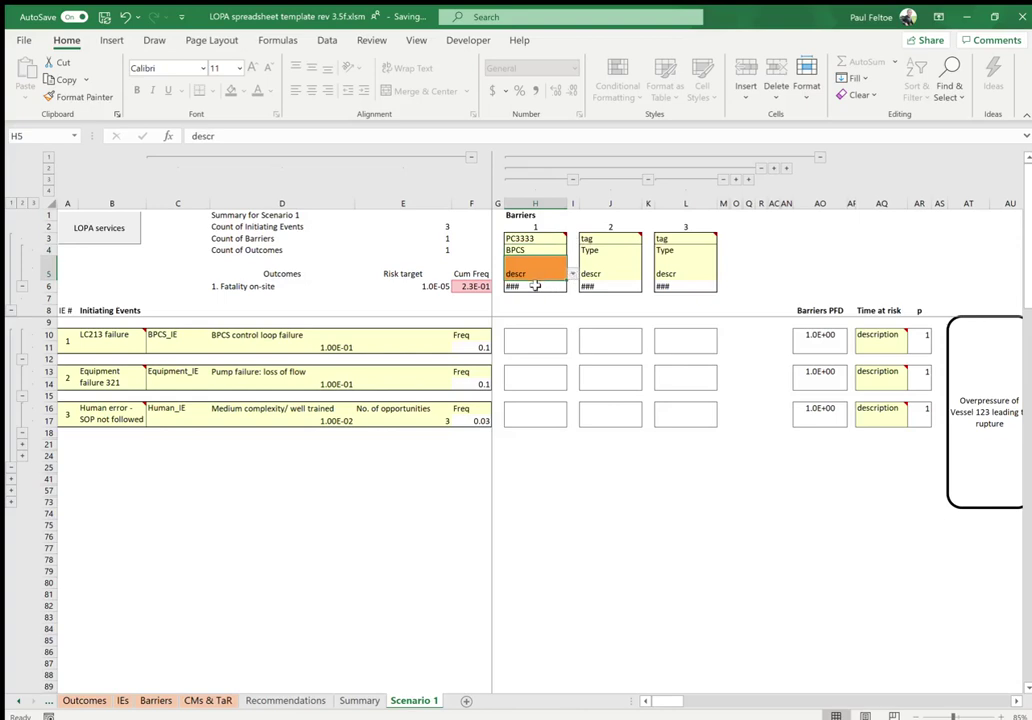
pyautogui.write('Independent trip')
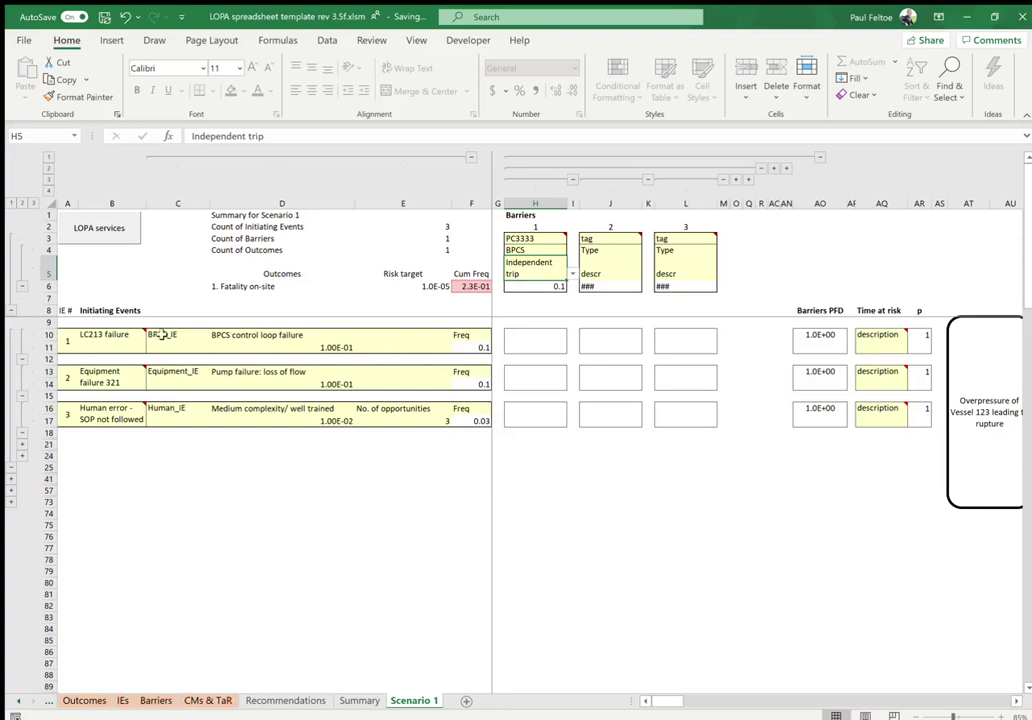
# Step: Mark barrier 1 with "x" for initiating events 1 and 3, and enter "Not effective" for initiating event 2
pyautogui.click(552, 345)
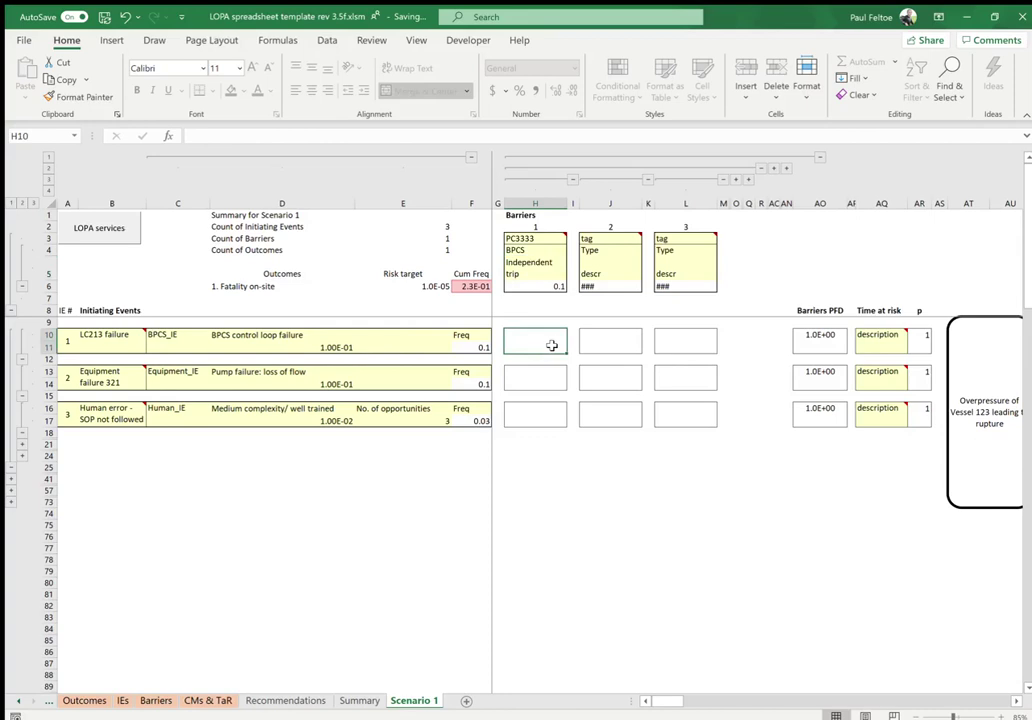
pyautogui.write('x')
pyautogui.click(537, 384)
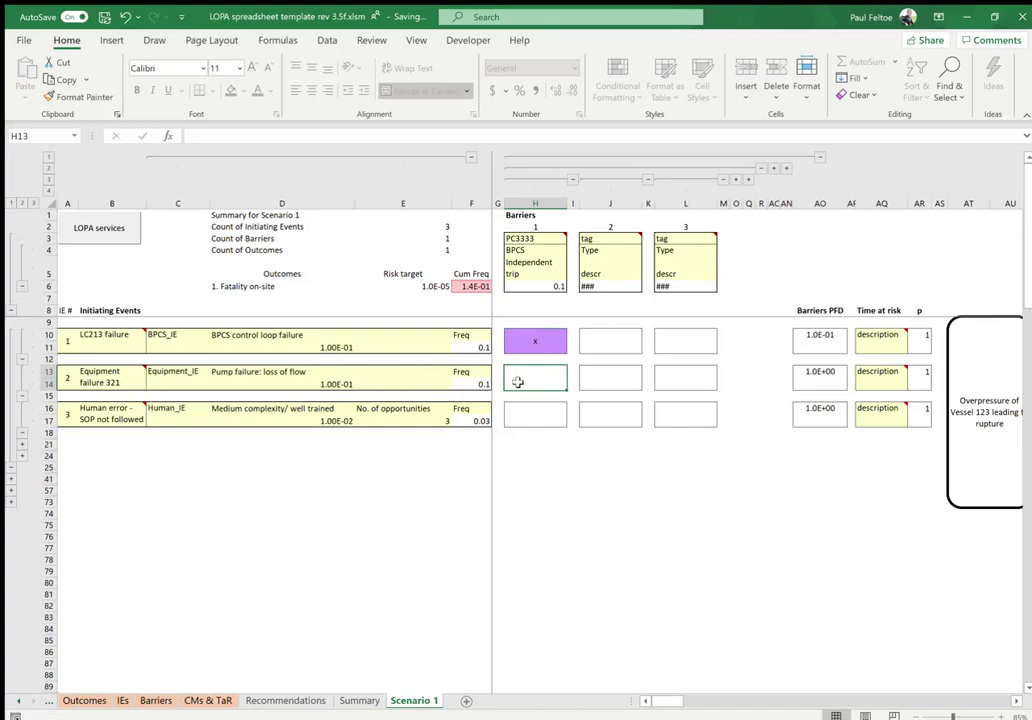
pyautogui.write('Not e')
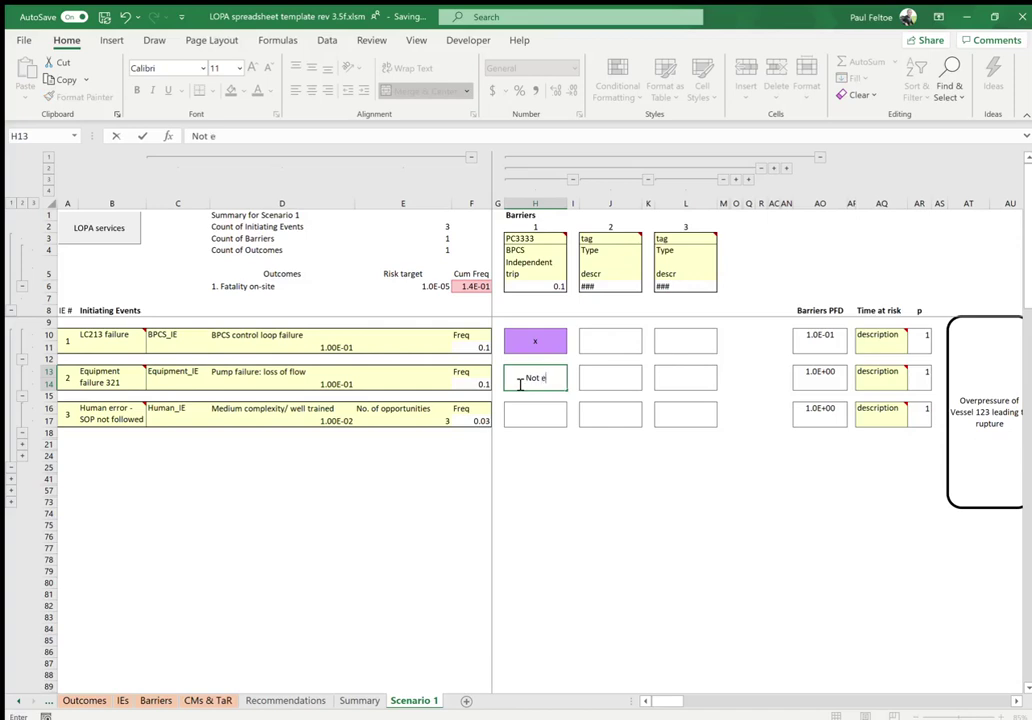
pyautogui.write('ffective')
pyautogui.press('Return')
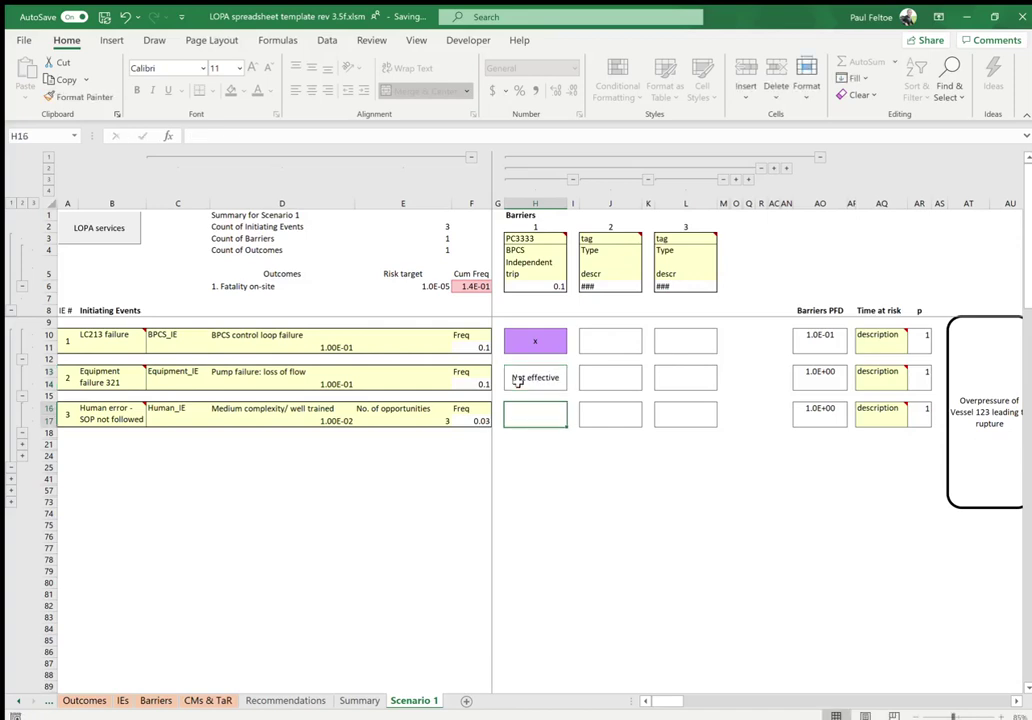
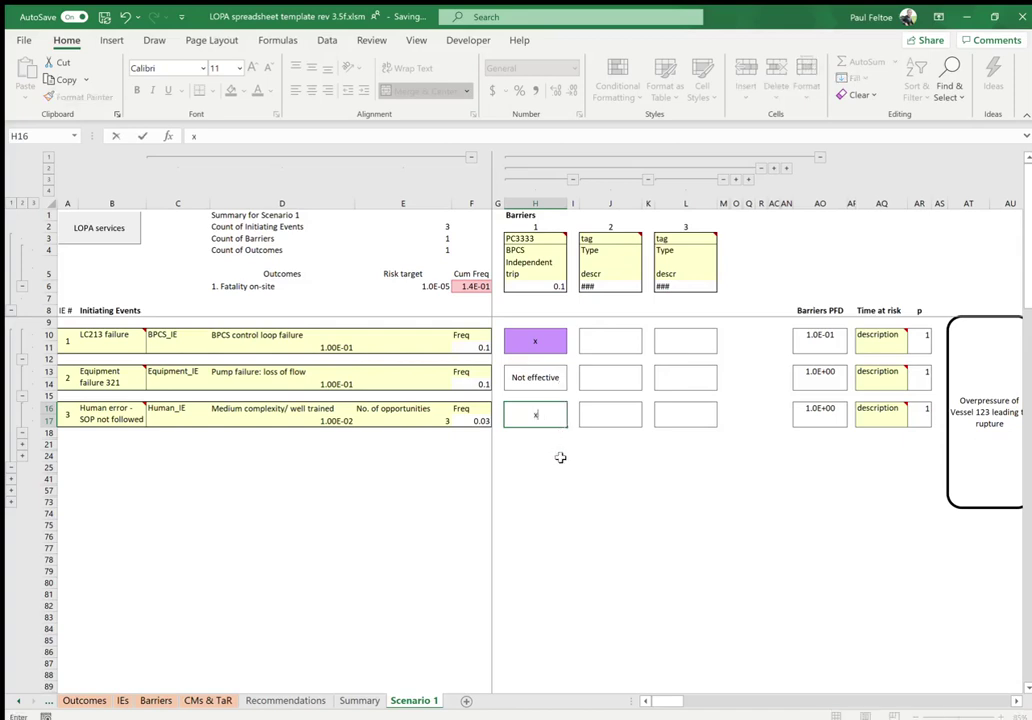
# Step: Define barrier 2 with the tag PAH444, type Alarm and description "Response time > 10 mins"
pyautogui.click(619, 238)
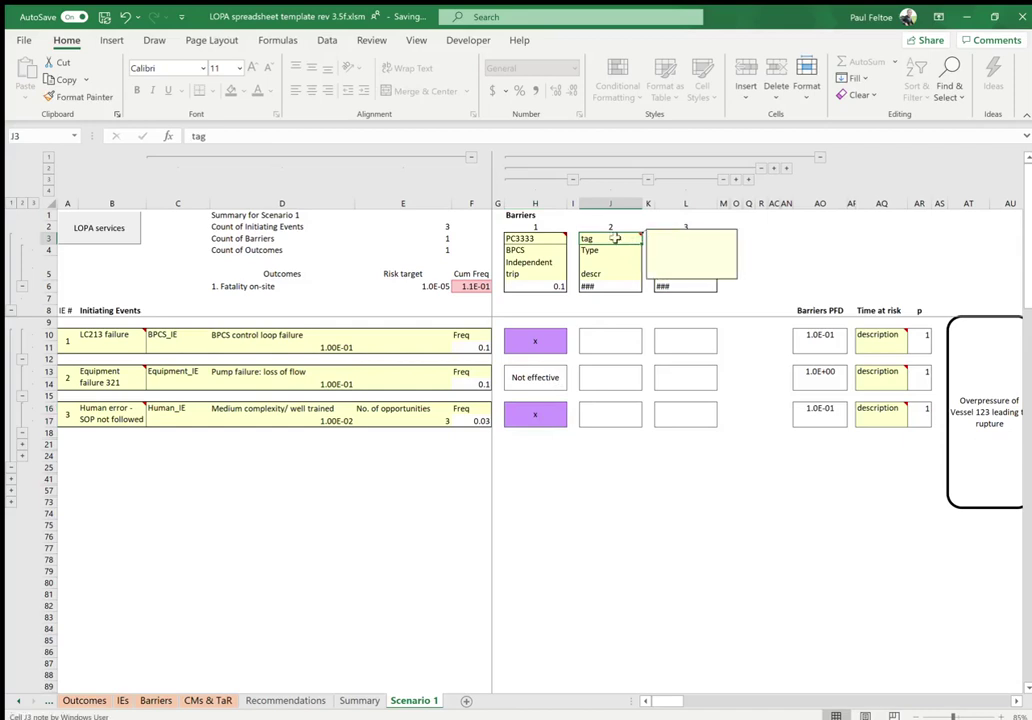
pyautogui.write('PAH')
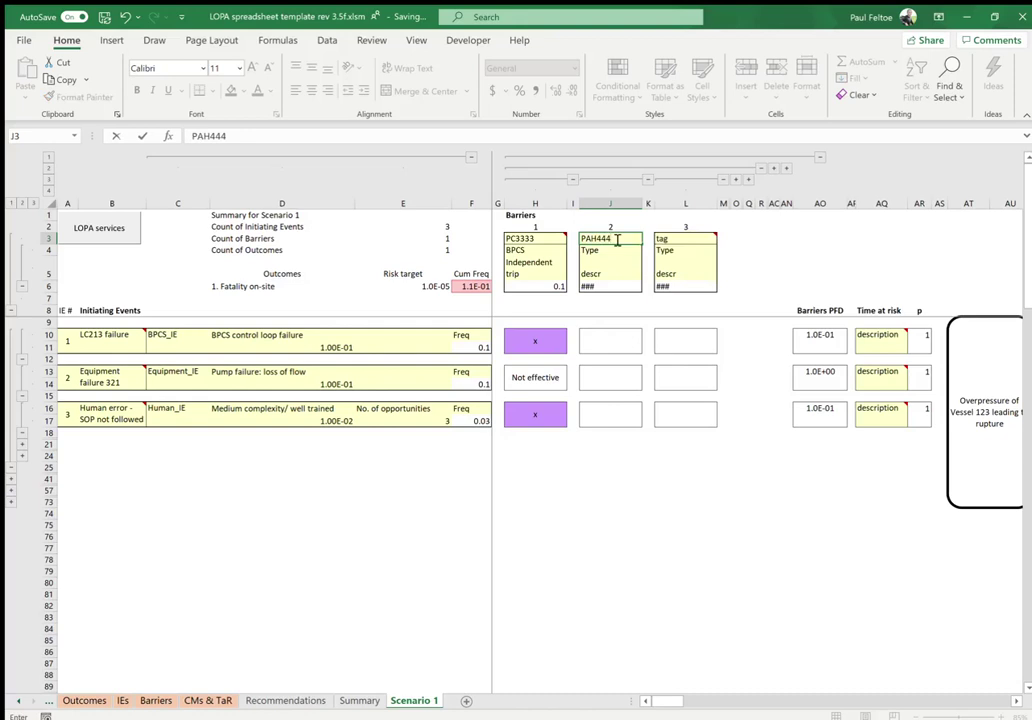
pyautogui.write('444')
pyautogui.press('Return')
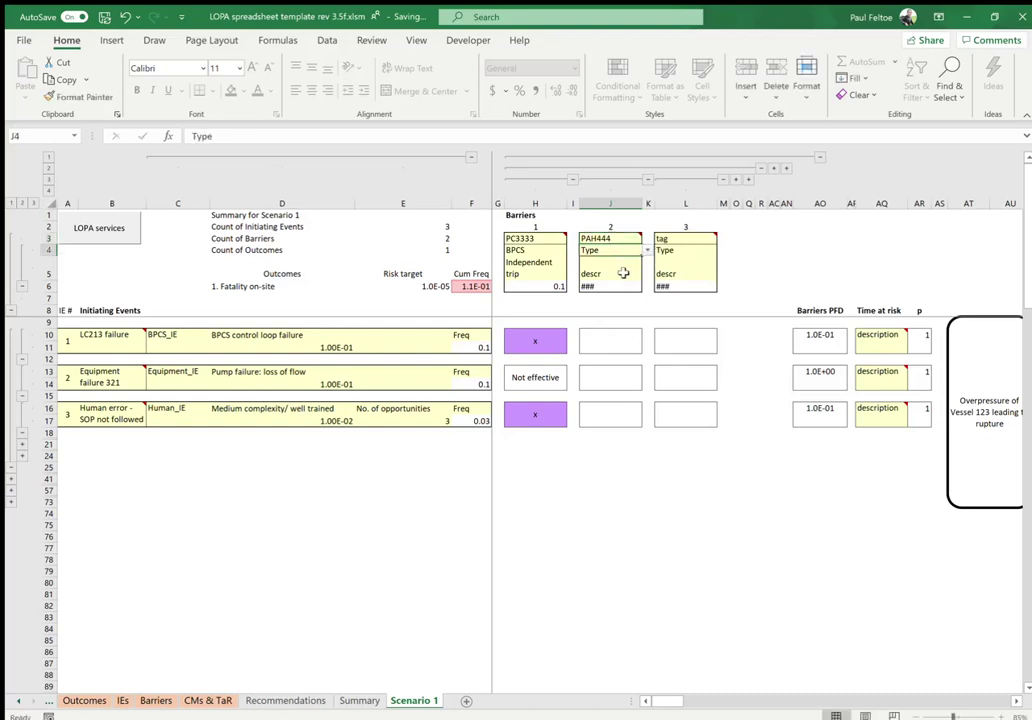
pyautogui.write('Alarm')
pyautogui.click(621, 270)
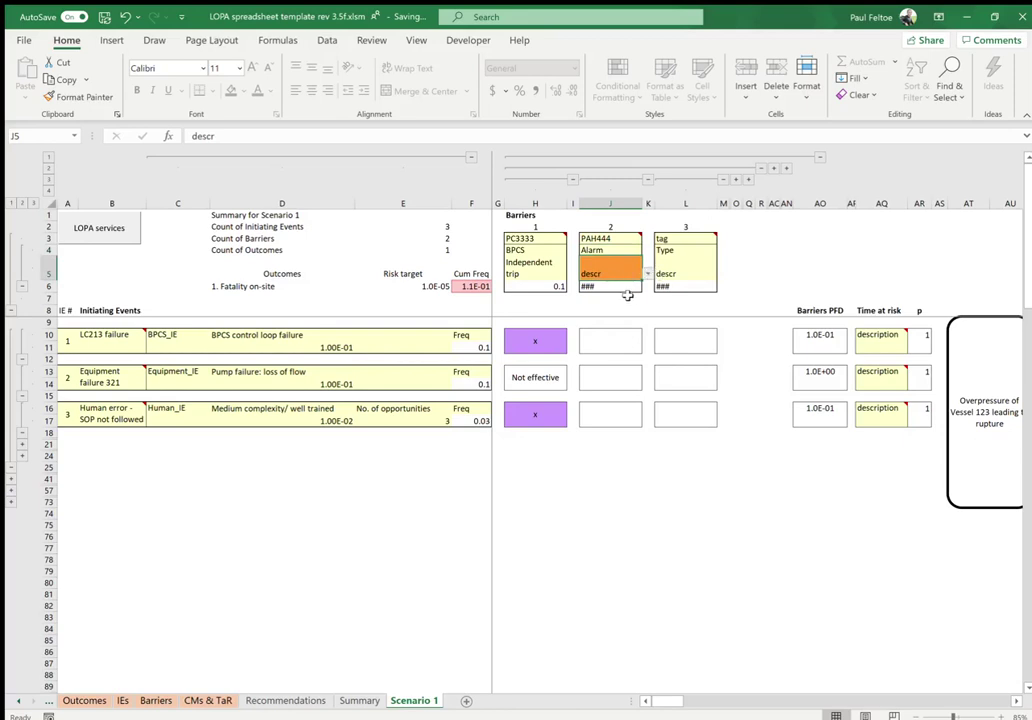
pyautogui.write('Response time > 10 mins')
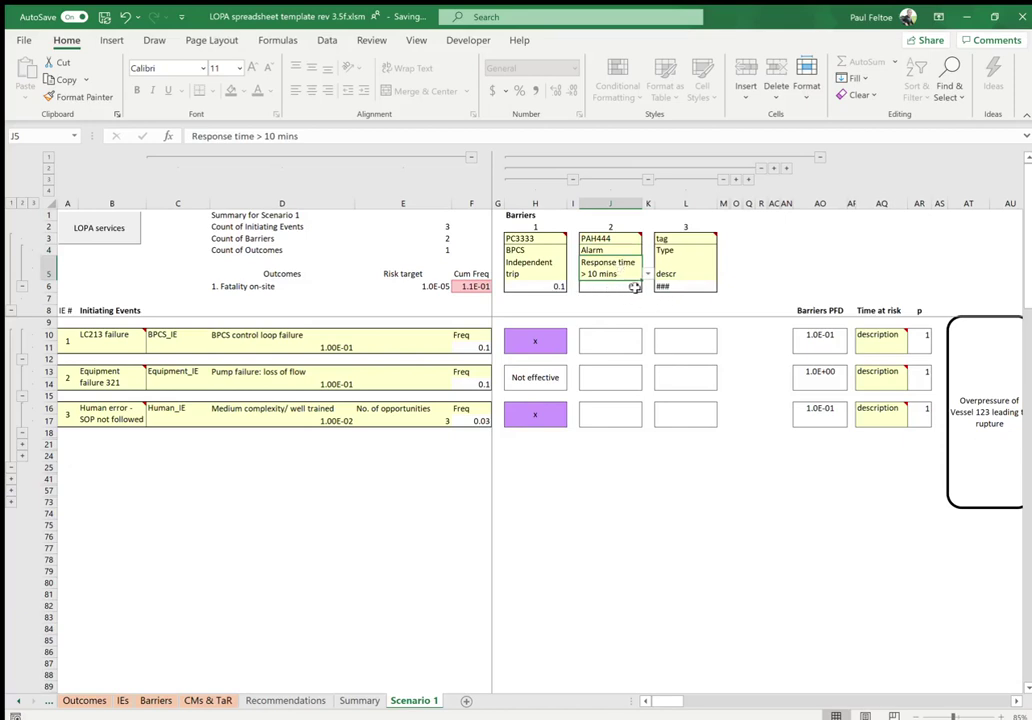
# Step: Mark barrier 2 with "x" for initiating event 2
pyautogui.click(604, 343)
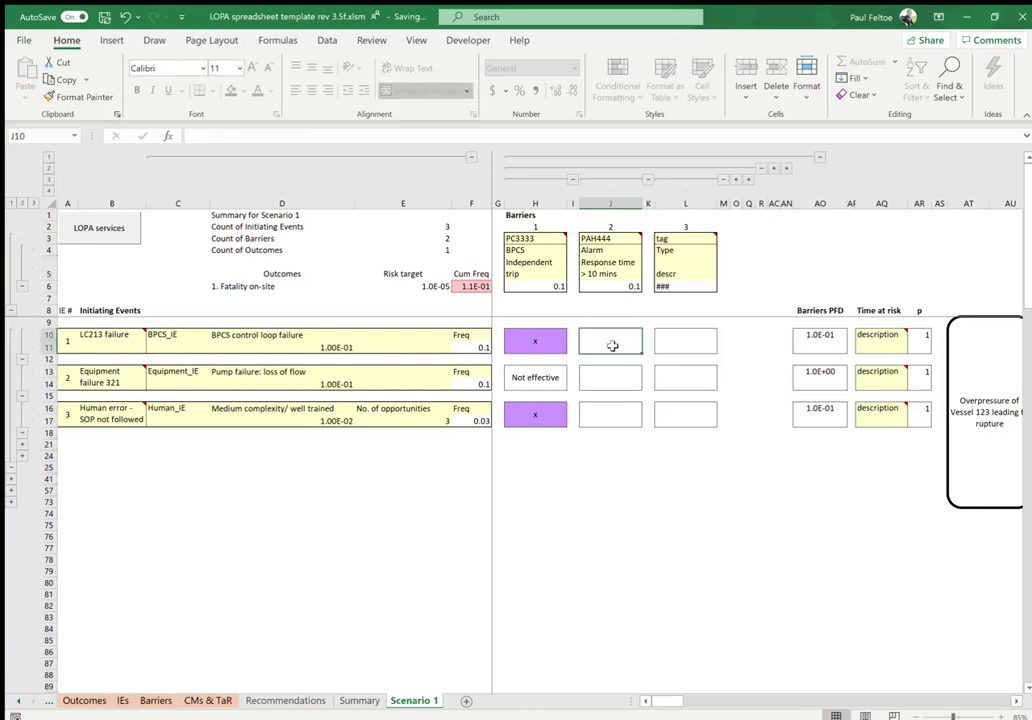
pyautogui.click(615, 383)
pyautogui.write('x')
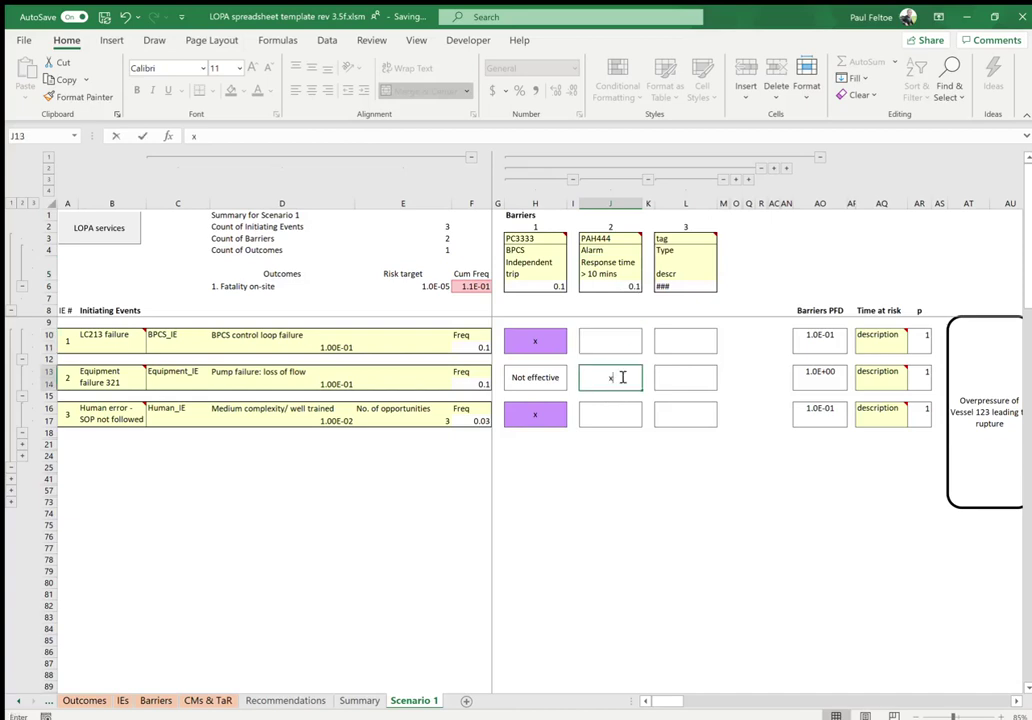
# Step: Enter "Not independent" for barrier 2 against initiating event 1
pyautogui.click(636, 346)
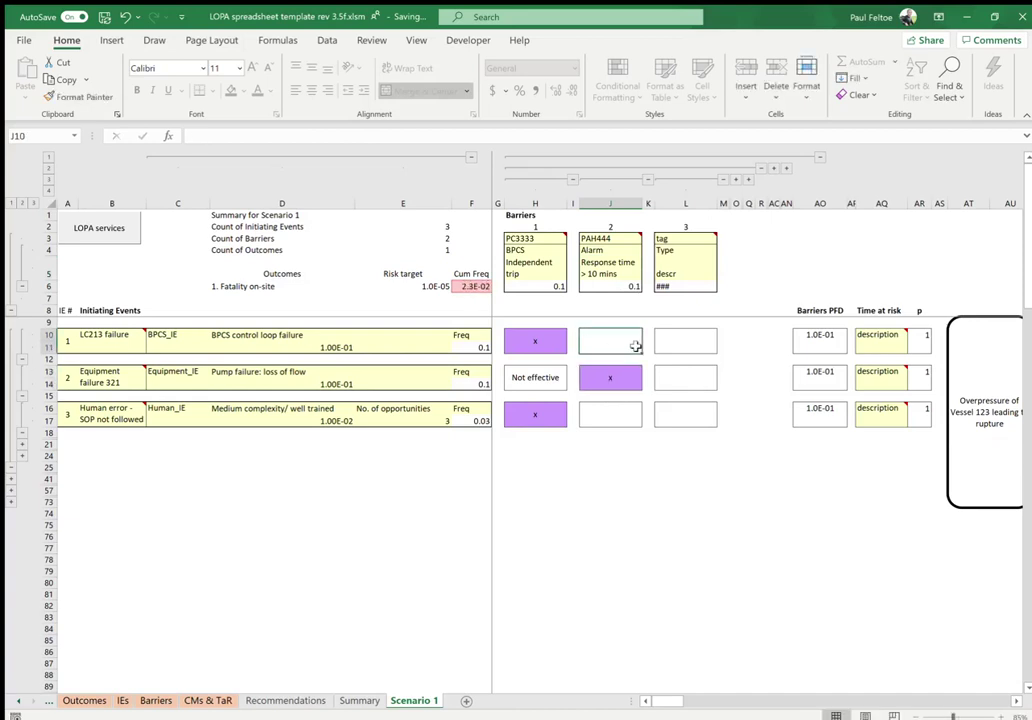
pyautogui.write('Not')
pyautogui.write(' indpe')
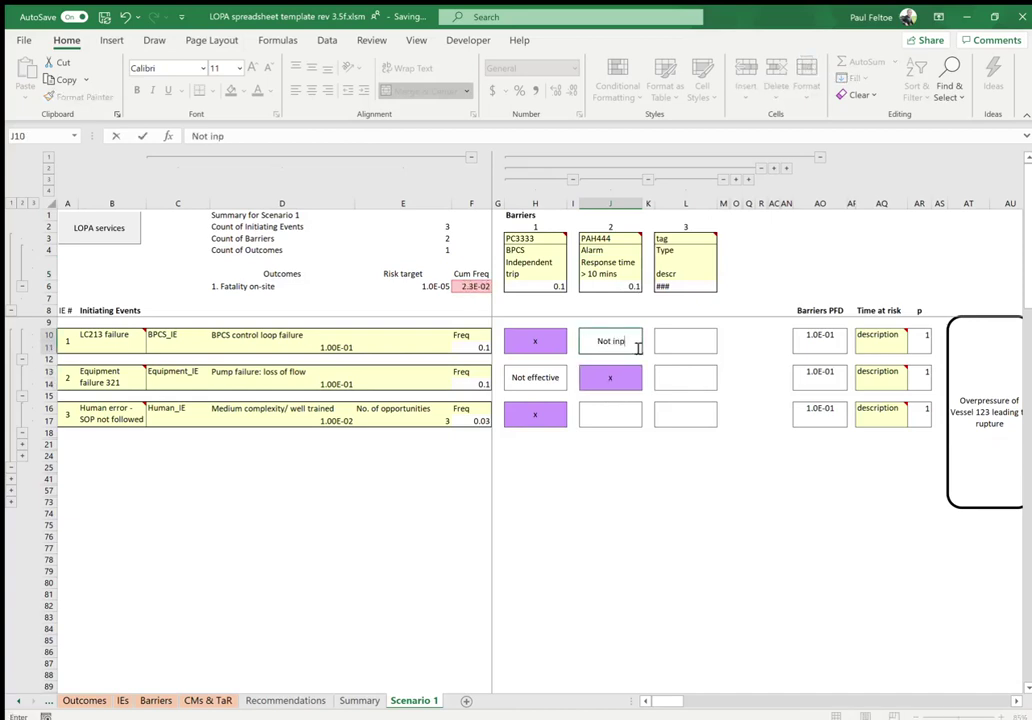
pyautogui.press('BackSpace')
pyautogui.press('BackSpace')
pyautogui.press('BackSpace')
pyautogui.write('dependent')
pyautogui.press('Return')
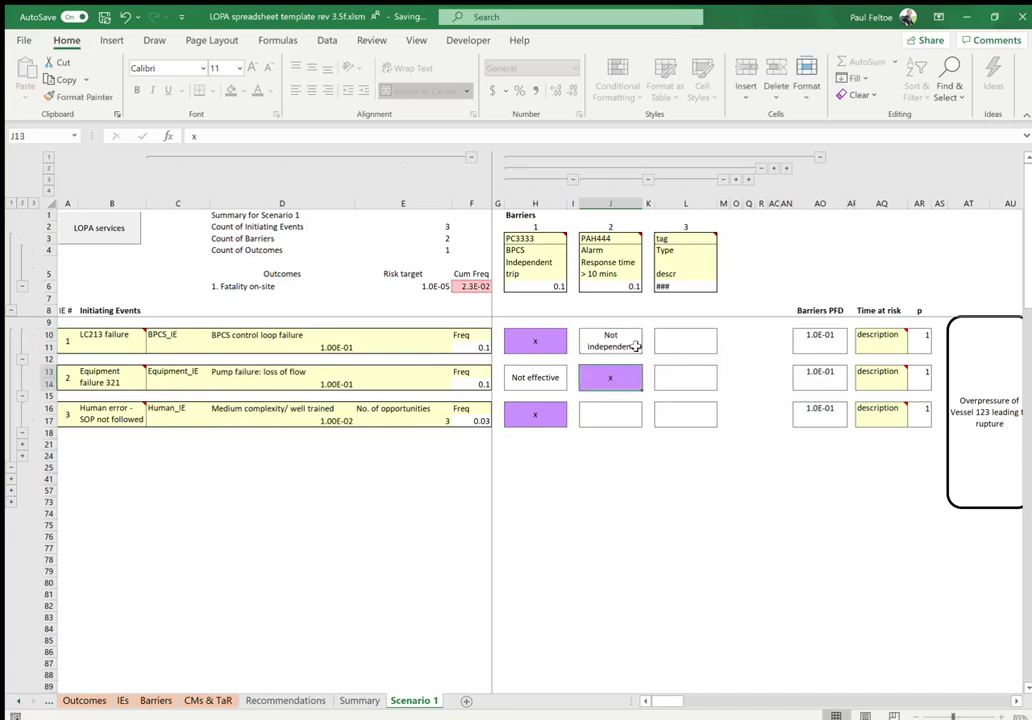
# Step: Mark barrier 2 with "x" for initiating event 3
pyautogui.click(612, 414)
pyautogui.write('x')
pyautogui.hotkey('ctrl', 'Return')
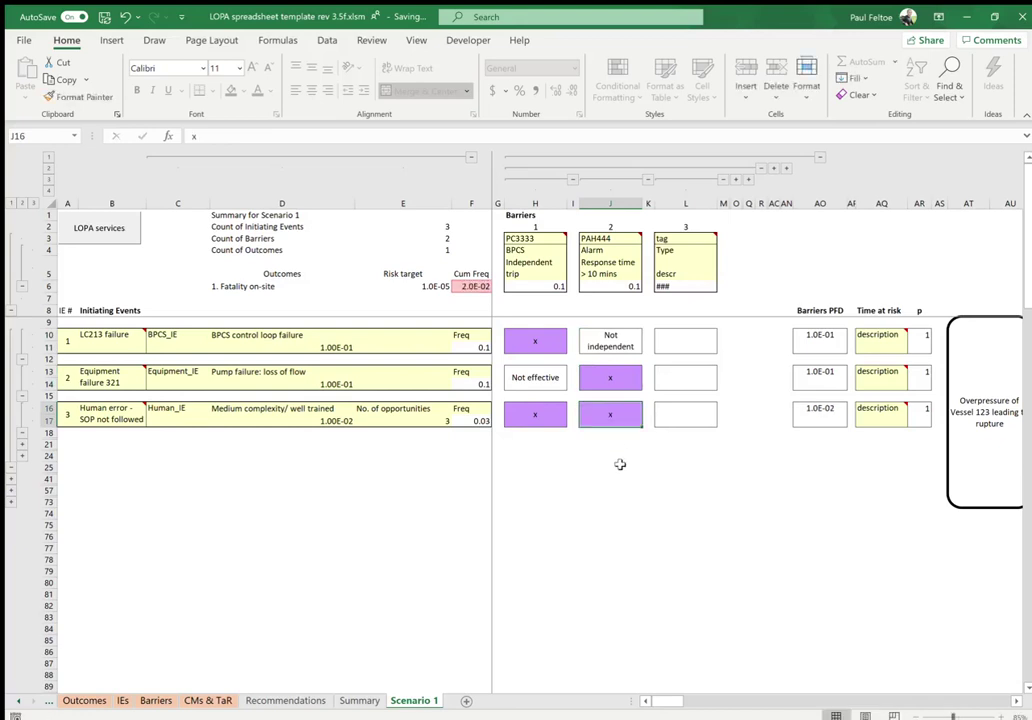
# Step: Define barrier 3 with the tag "New SIF", type SIL and description "SIS - SIL 1"
pyautogui.click(689, 238)
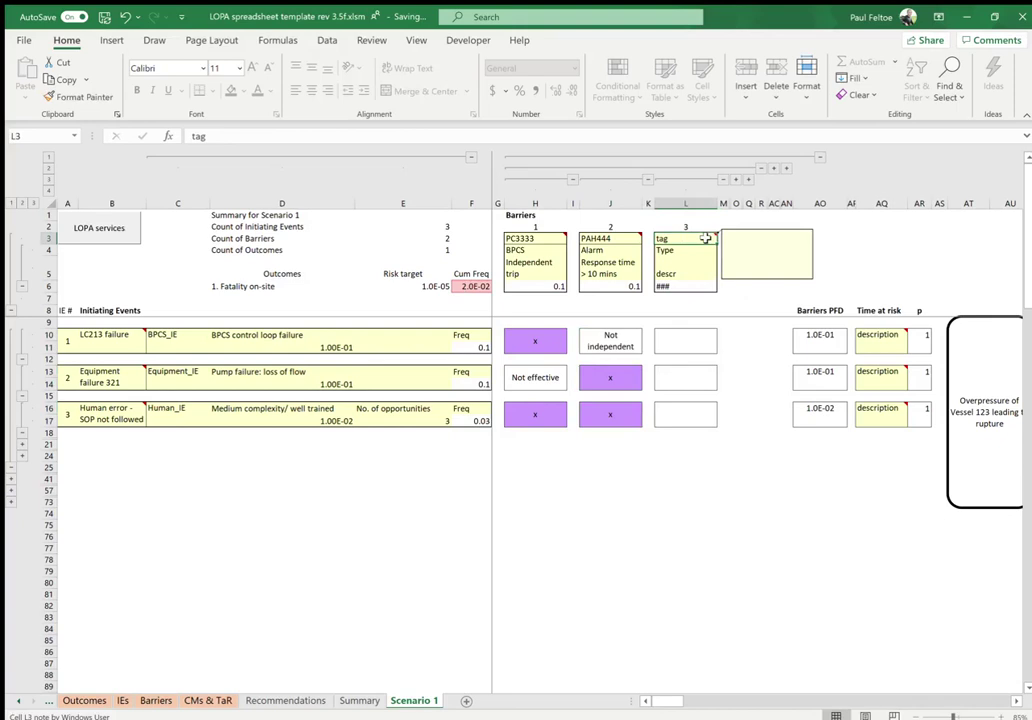
pyautogui.write('New SIF')
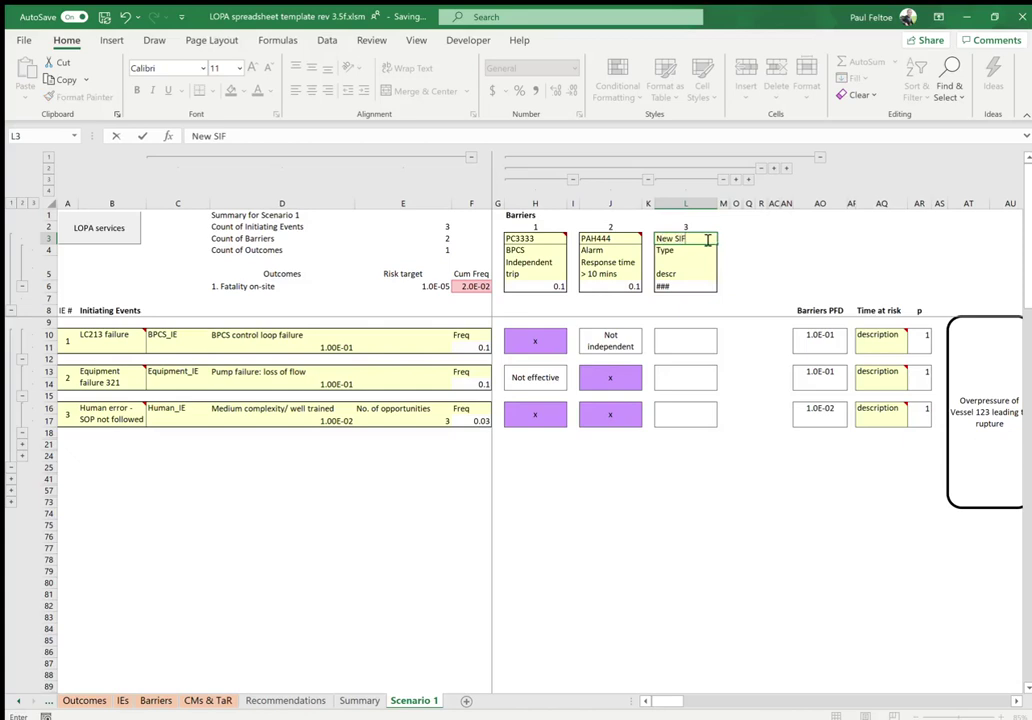
pyautogui.press('Return')
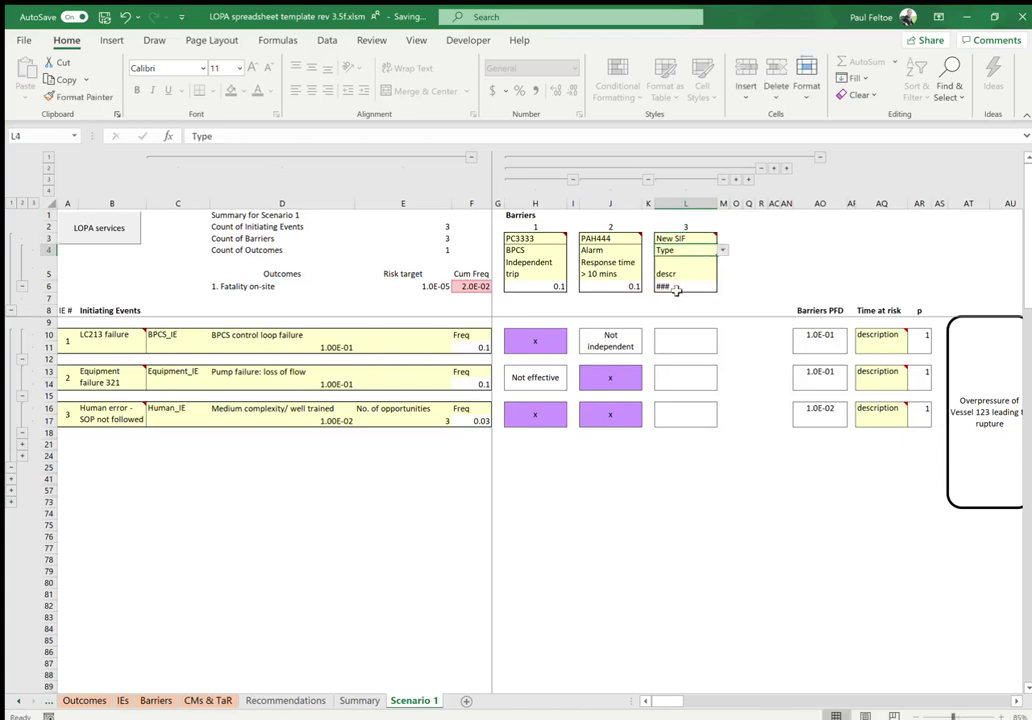
pyautogui.write('SIL')
pyautogui.click(696, 270)
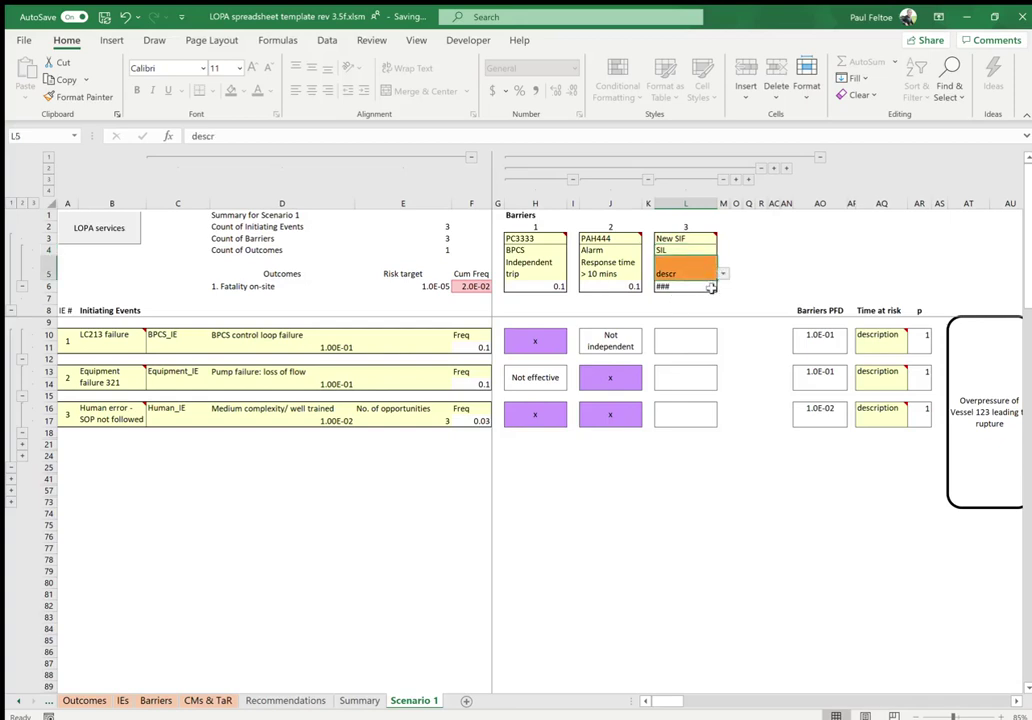
pyautogui.click(689, 341)
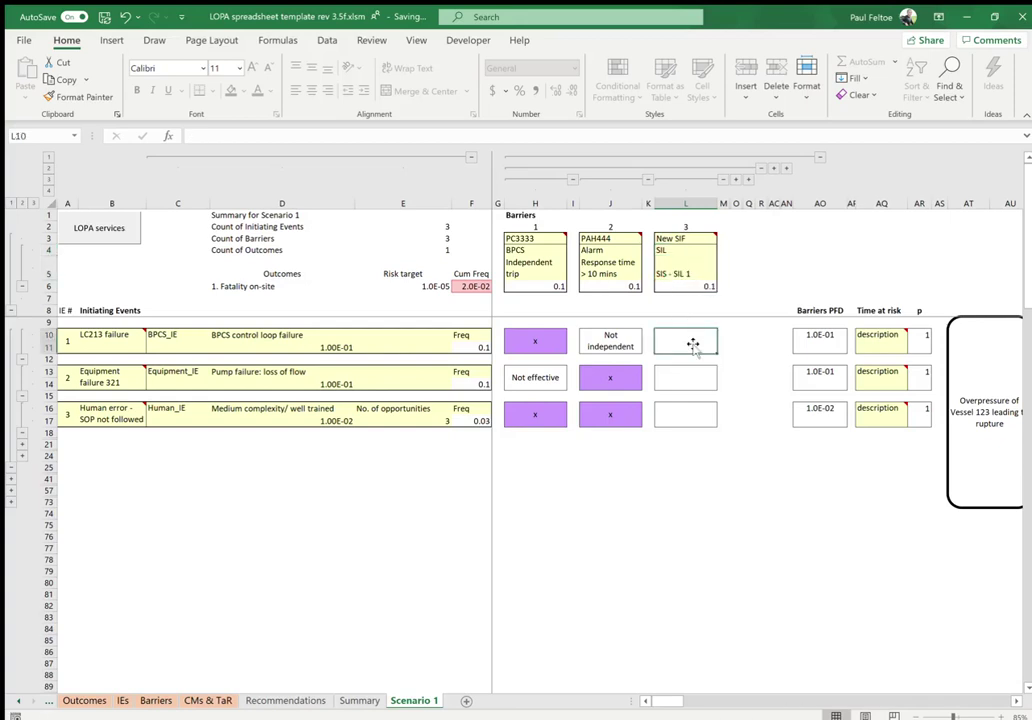
# Step: Mark barrier 3 (New SIF) with "x" for initiating events 1, 2 and 3
pyautogui.write('x')
pyautogui.click(691, 376)
pyautogui.write('x')
pyautogui.click(697, 420)
pyautogui.write('x')
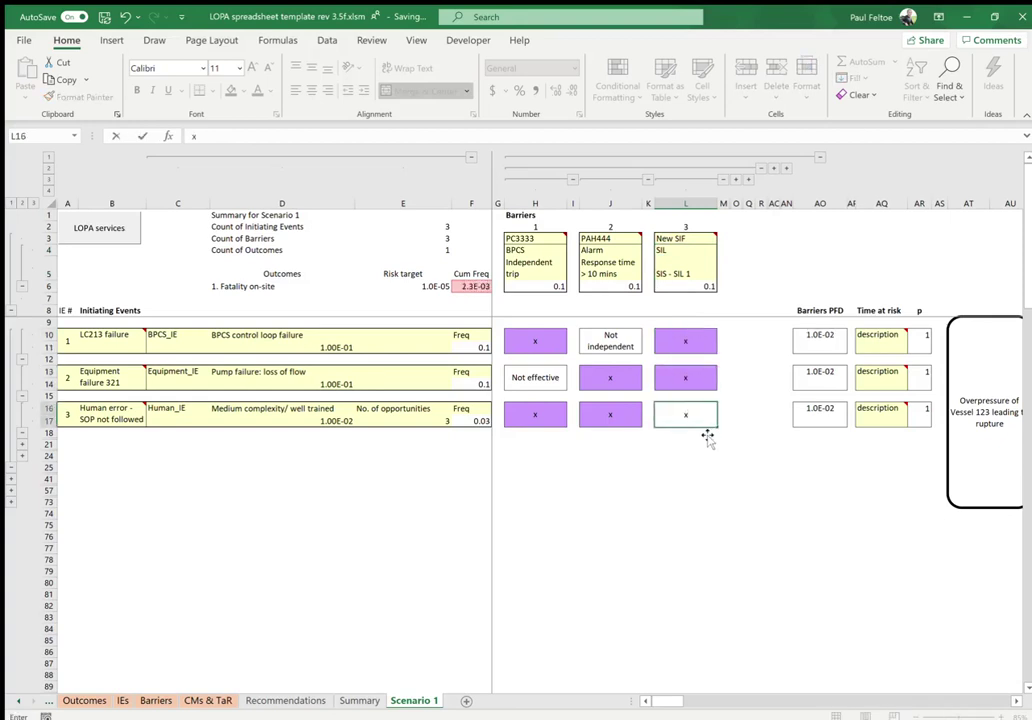
pyautogui.hotkey('ctrl', 'Return')
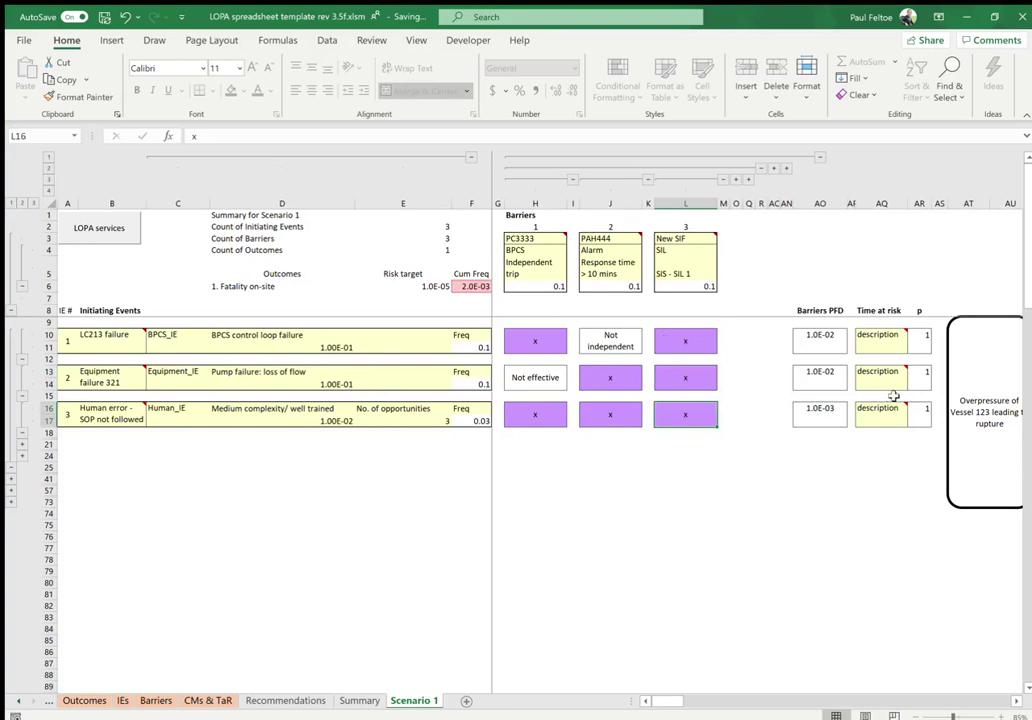
# Step: Set the time at risk to "Continuous operation" for initiating events 1 and 2
pyautogui.moveTo(869, 337)
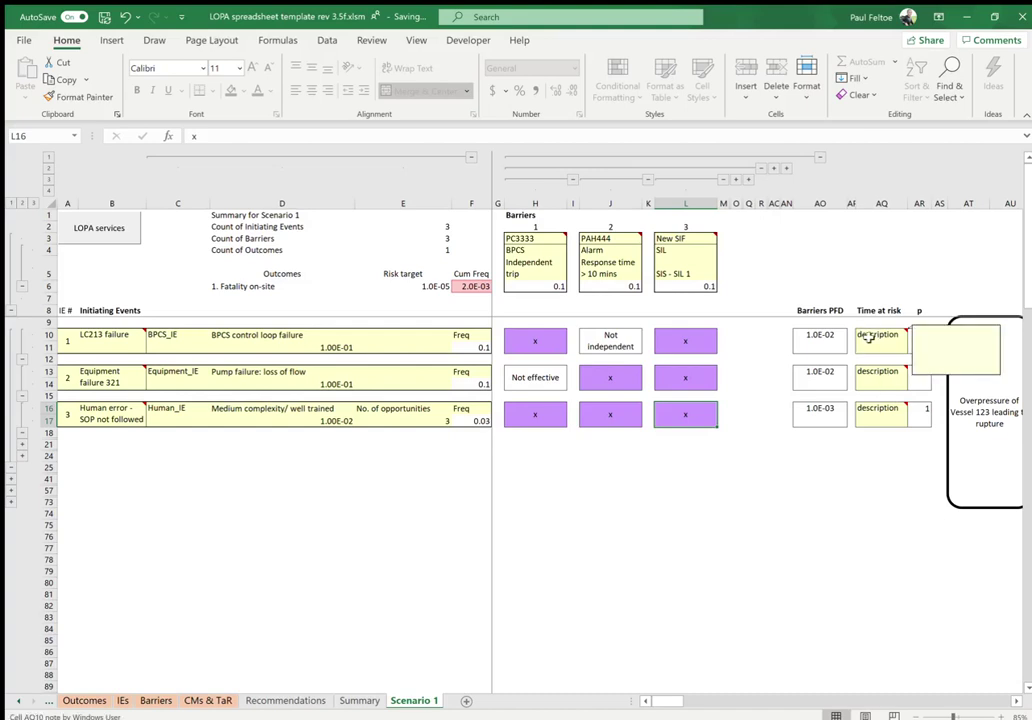
pyautogui.click(902, 338)
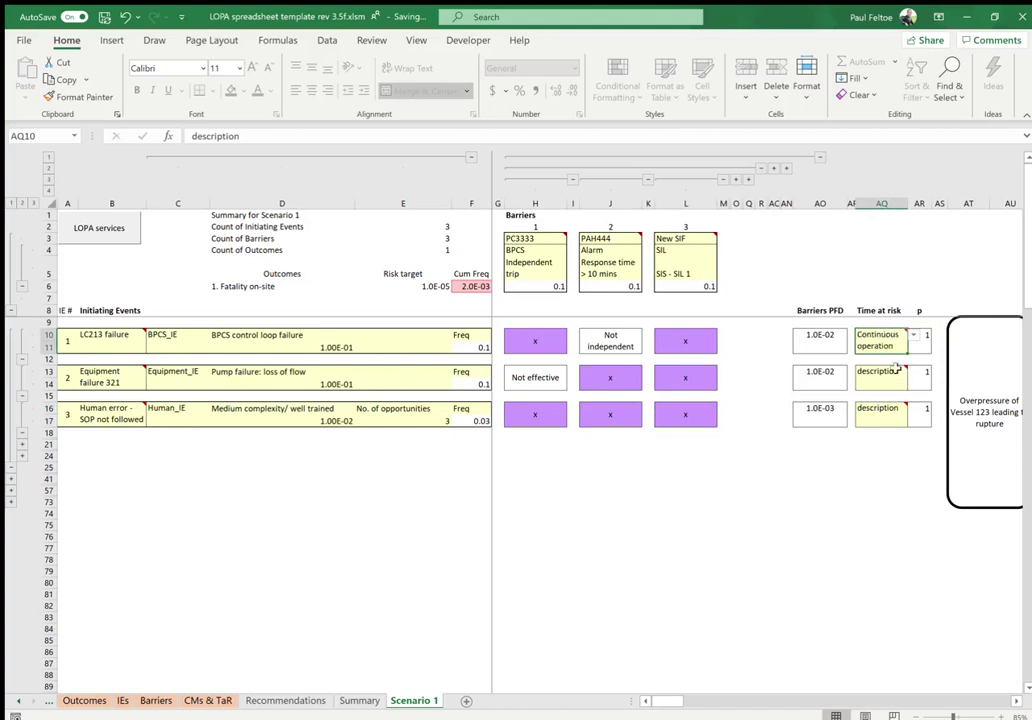
pyautogui.moveTo(898, 373)
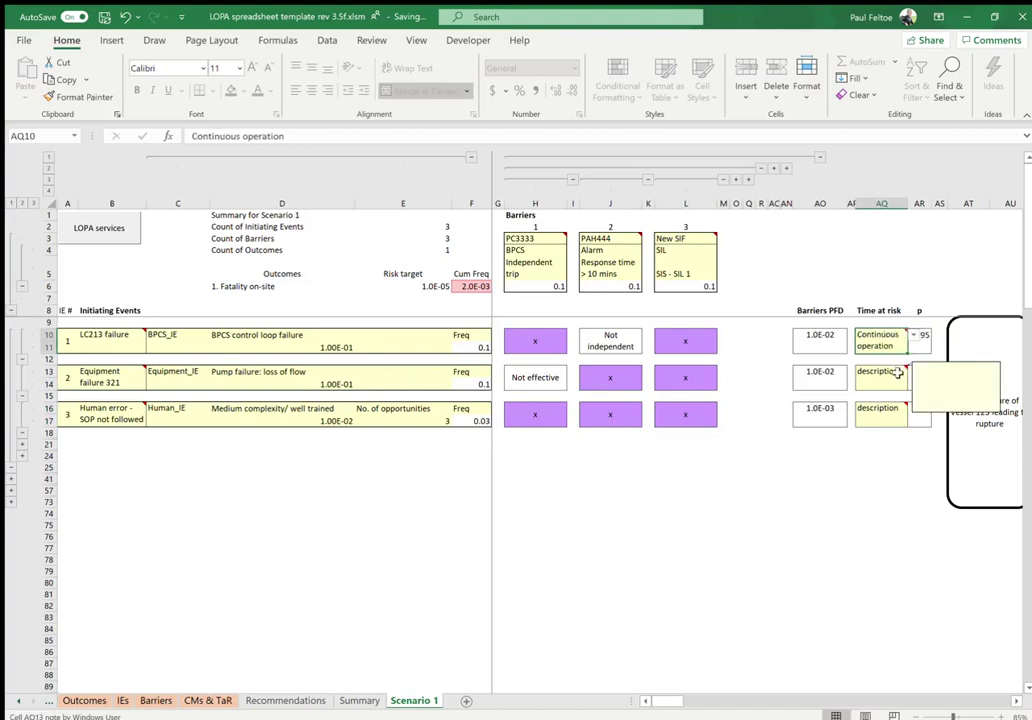
pyautogui.click(898, 373)
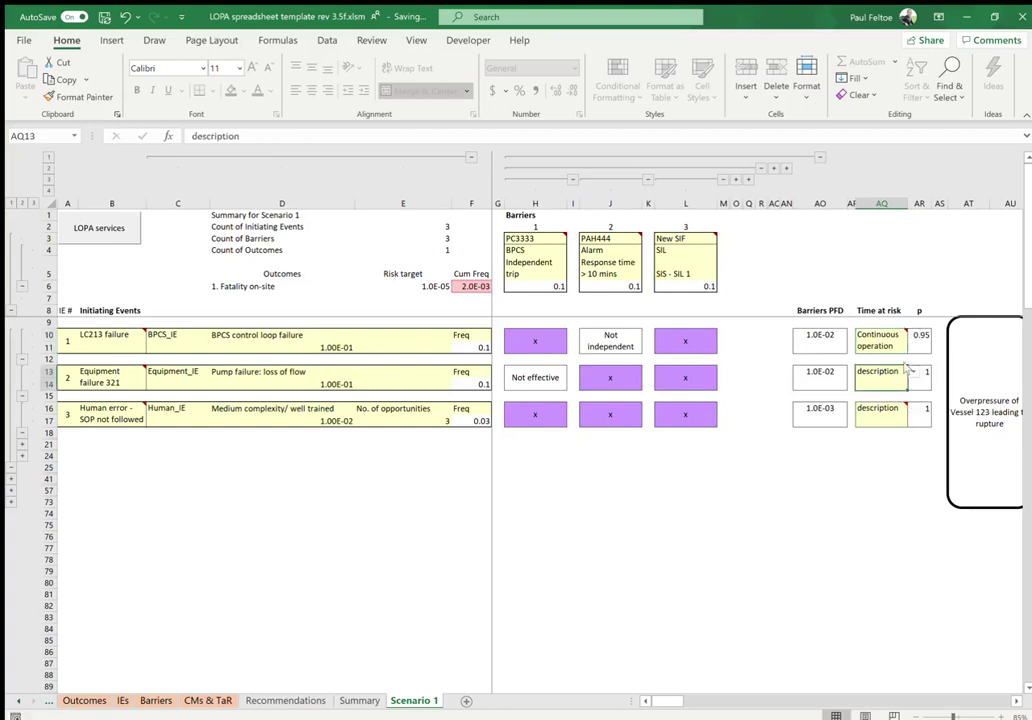
pyautogui.write('Continuous operation')
pyautogui.click(873, 408)
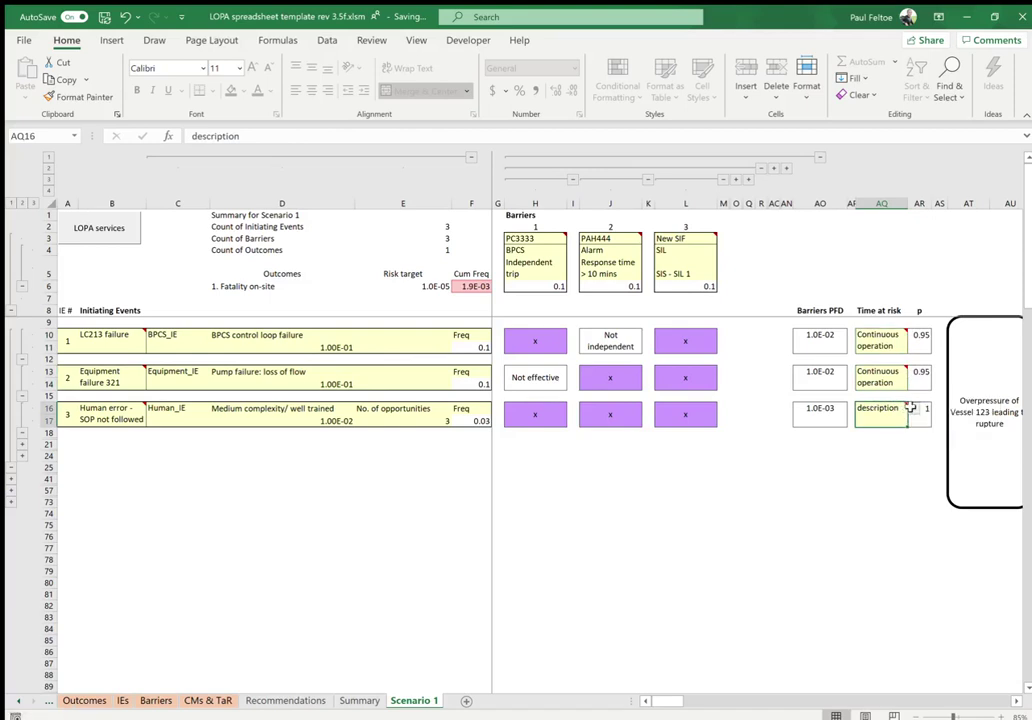
# Step: Set the first conditional modifier of the Fatality on-site outcome to ProbIgnition
pyautogui.click(1016, 703)
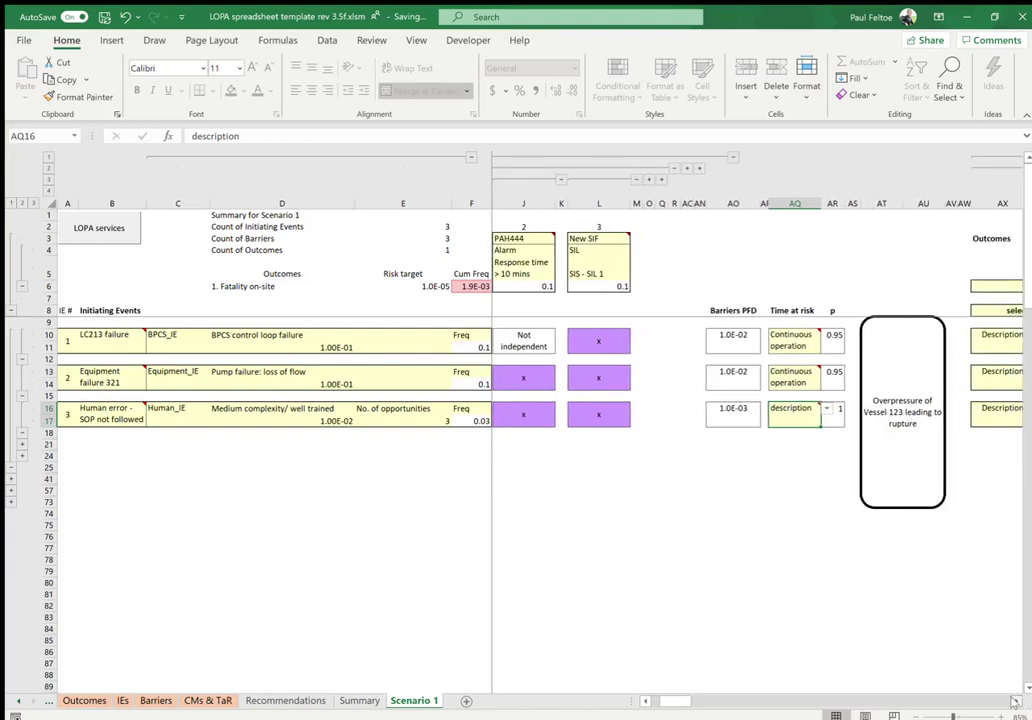
pyautogui.moveTo(1016, 703); pyautogui.dragTo(1016, 703)
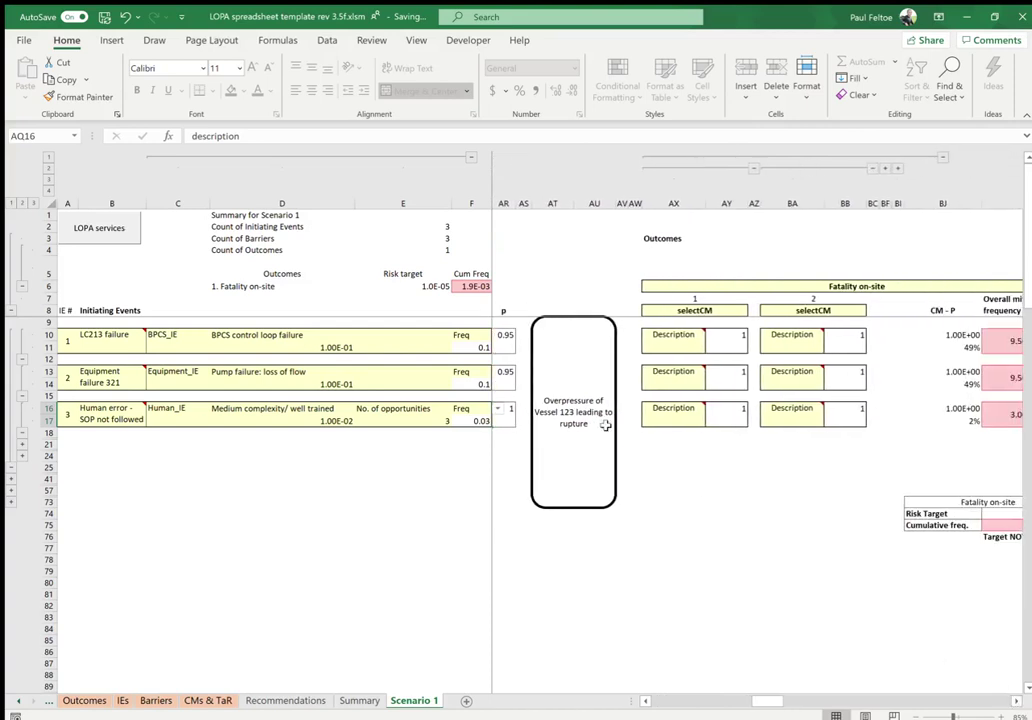
pyautogui.click(699, 311)
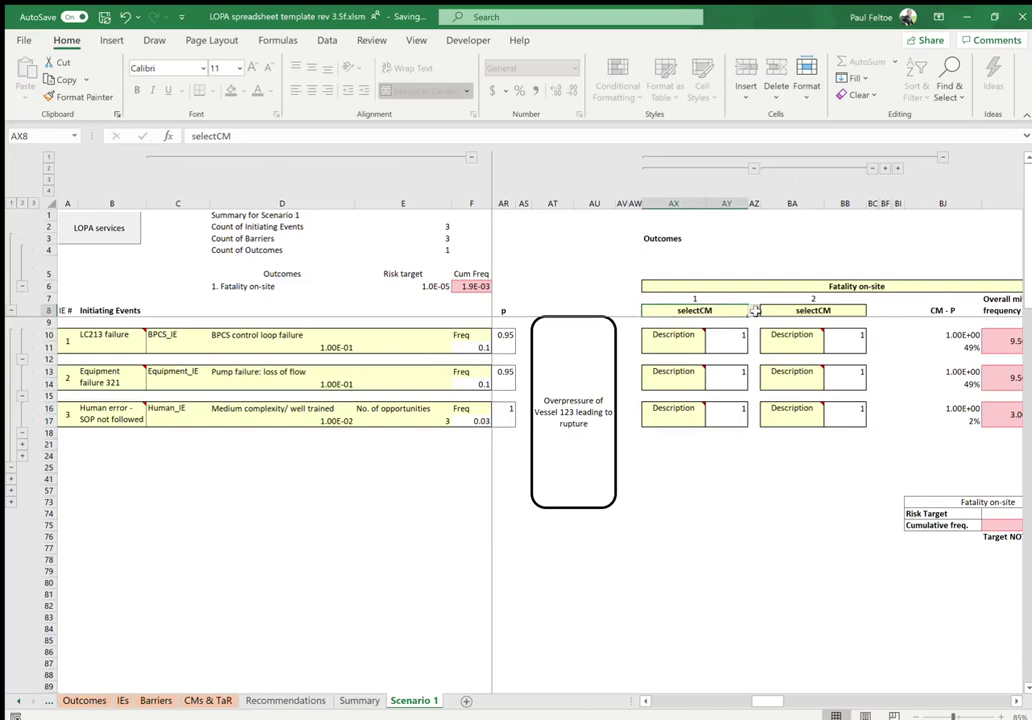
# Step: Choose "10% Probability of Ignition" as the ProbIgnition description for initiating events 1, 2 and 3
pyautogui.click(685, 338)
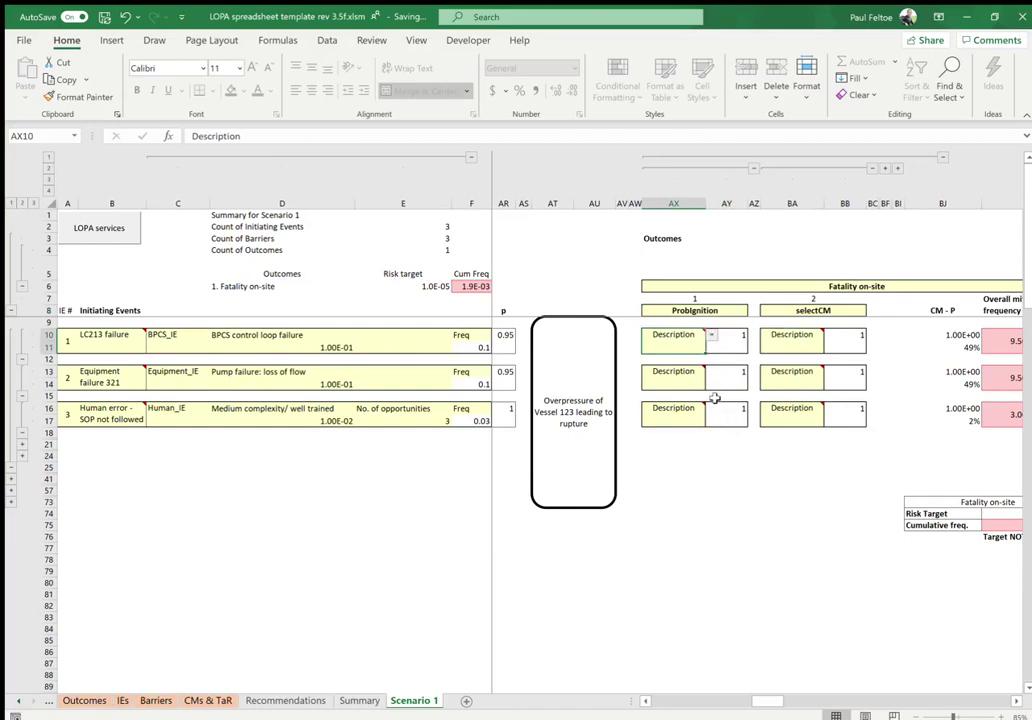
pyautogui.click(686, 380)
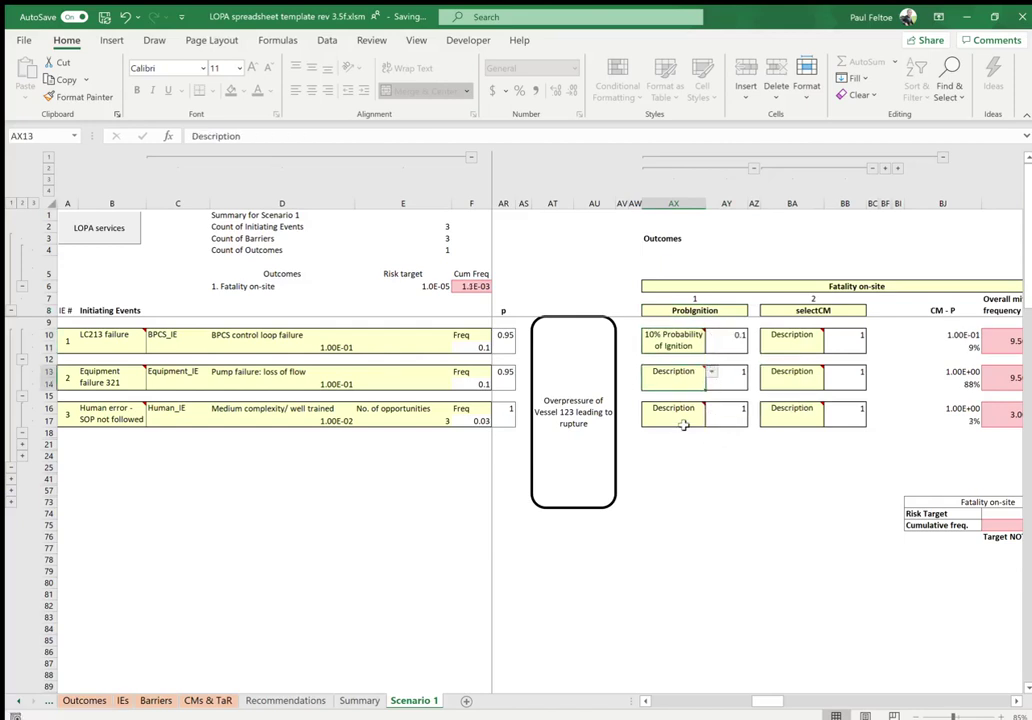
pyautogui.hotkey('alt', 'Down')
pyautogui.press('Down')
pyautogui.press('Return')
pyautogui.click(690, 414)
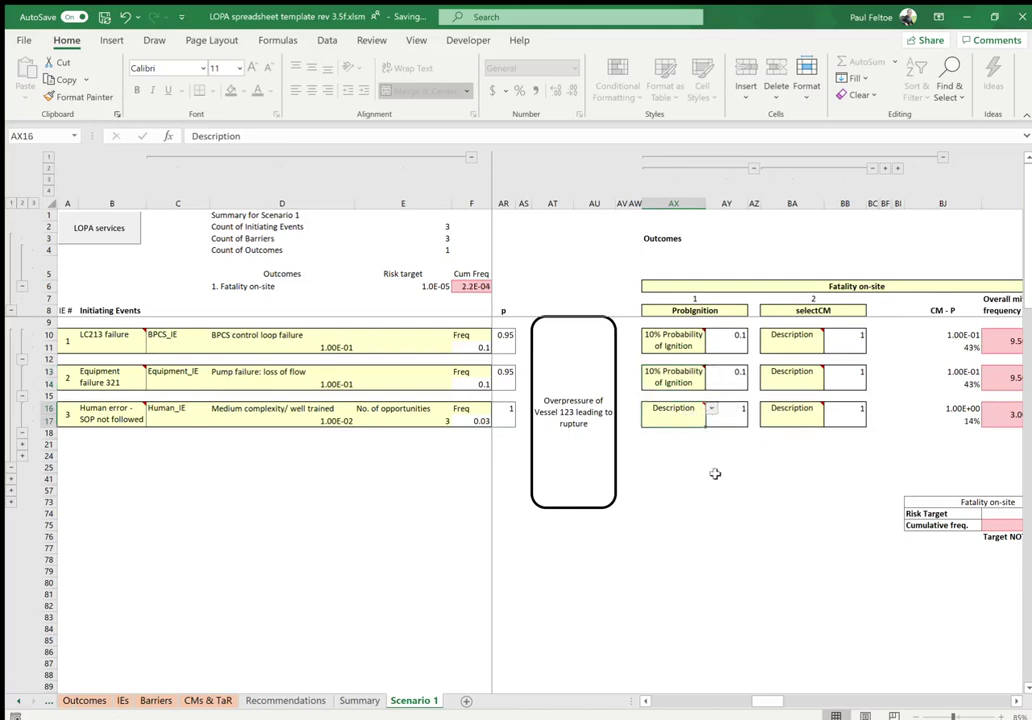
pyautogui.hotkey('alt', 'Down')
pyautogui.press('Down')
pyautogui.press('Return')
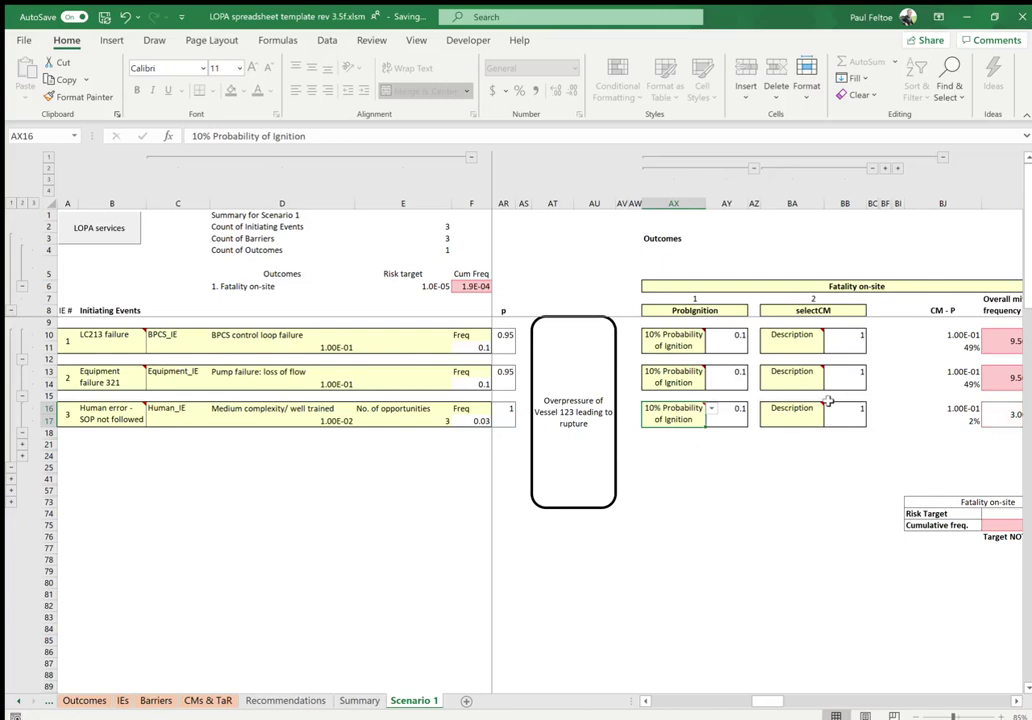
# Step: Set the second conditional modifier to ExposureProb with "10% Exposure Probability" for all three initiating events
pyautogui.click(818, 311)
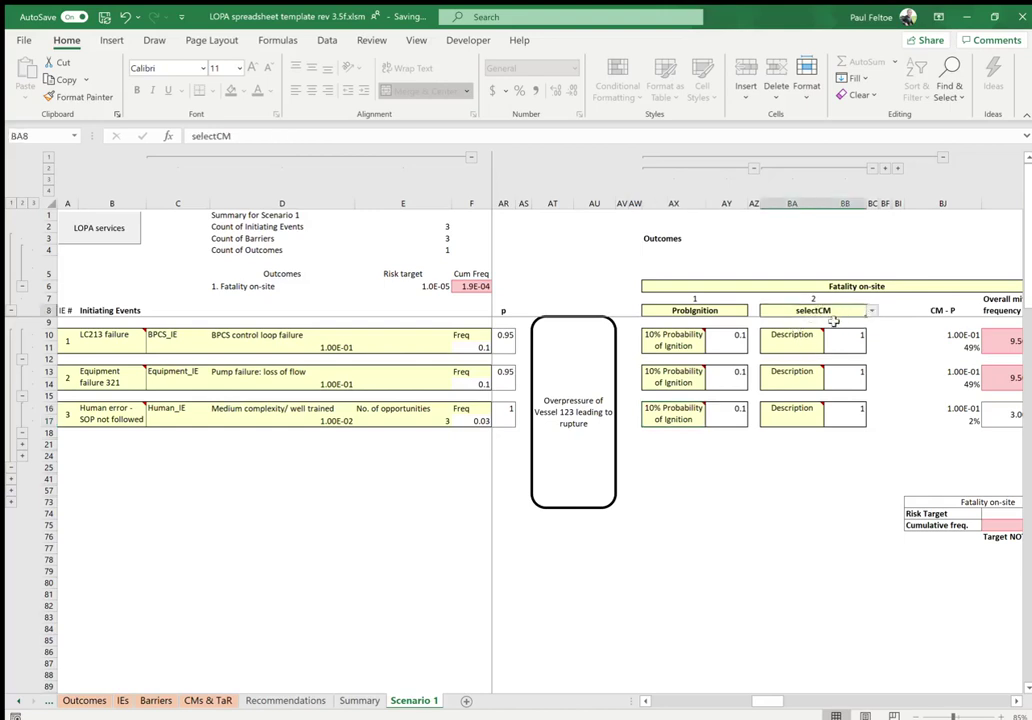
pyautogui.moveTo(808, 351)
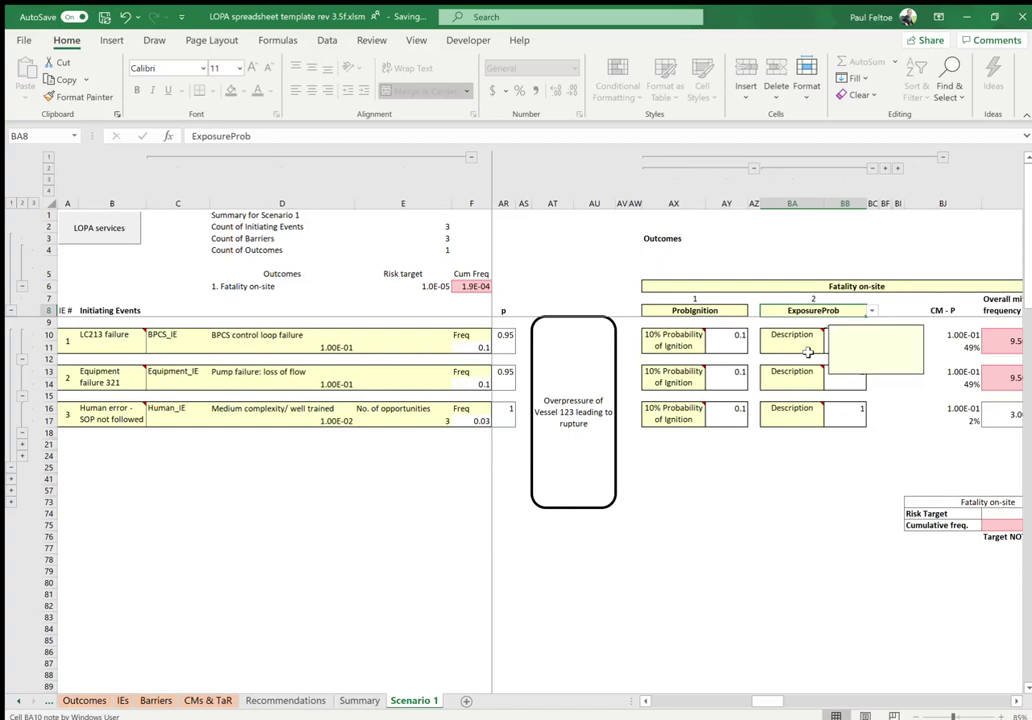
pyautogui.click(798, 338)
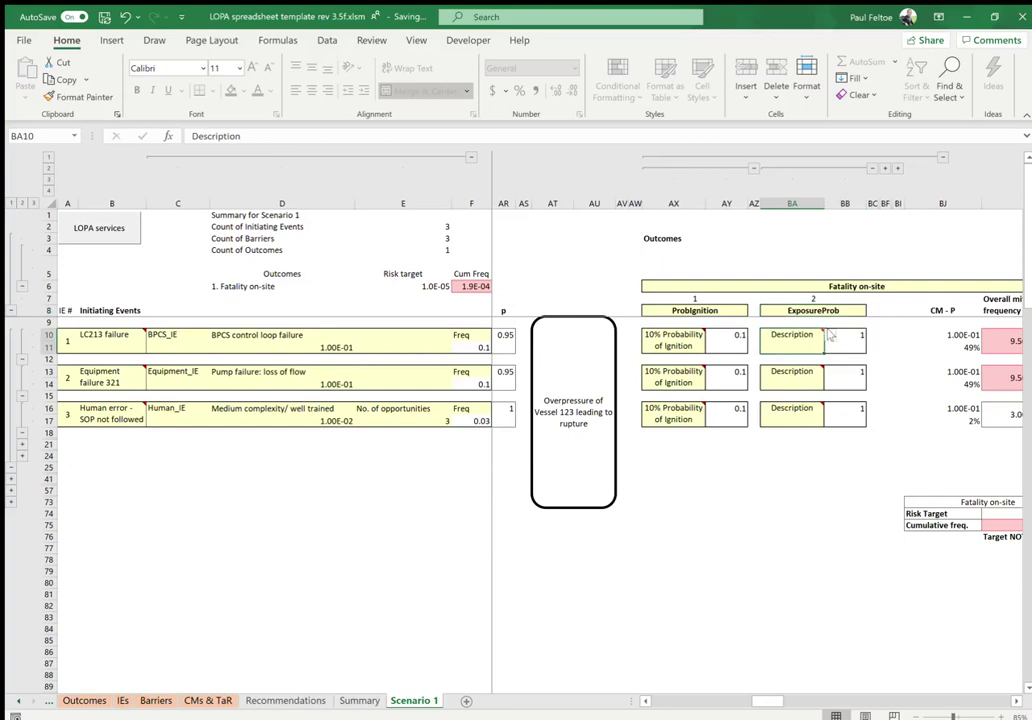
pyautogui.click(812, 376)
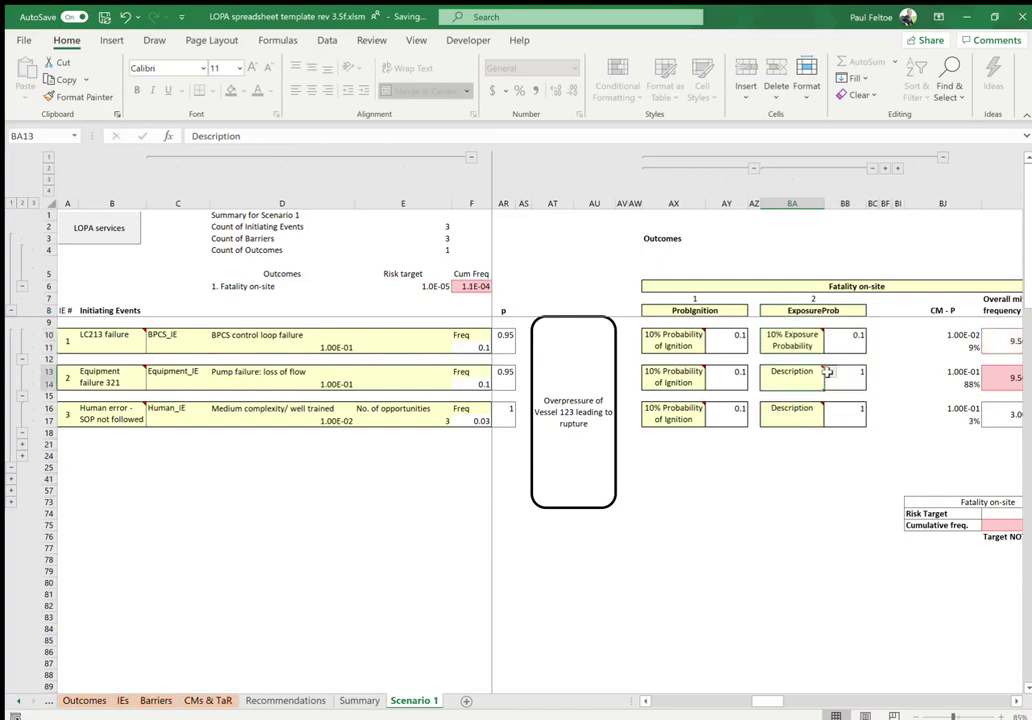
pyautogui.click(803, 409)
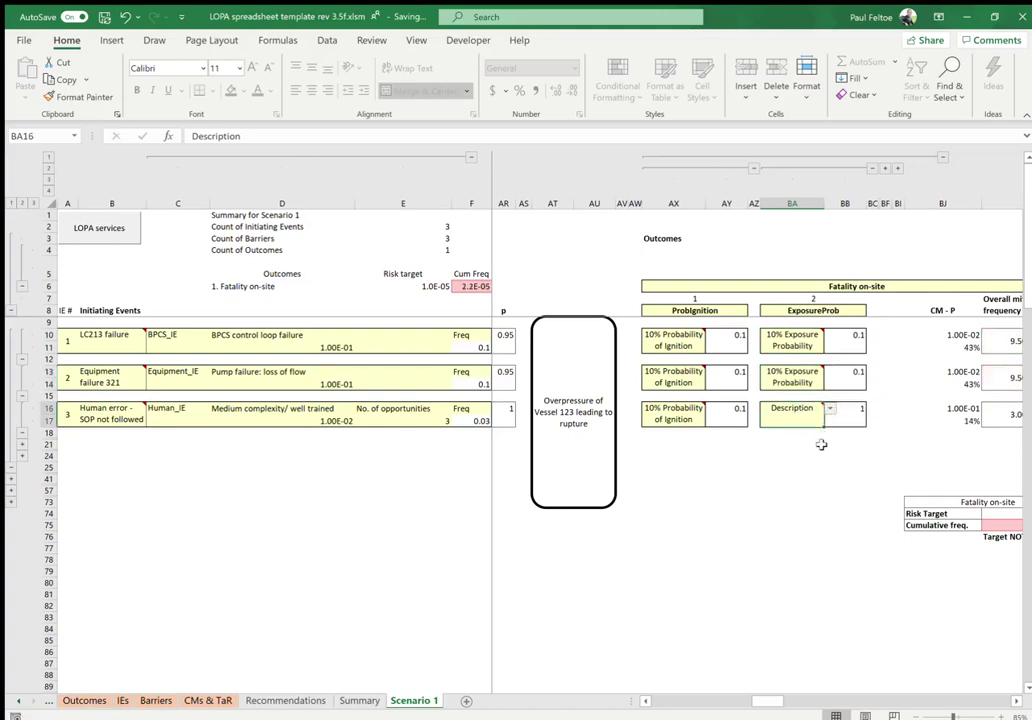
pyautogui.click(829, 408)
pyautogui.click(819, 441)
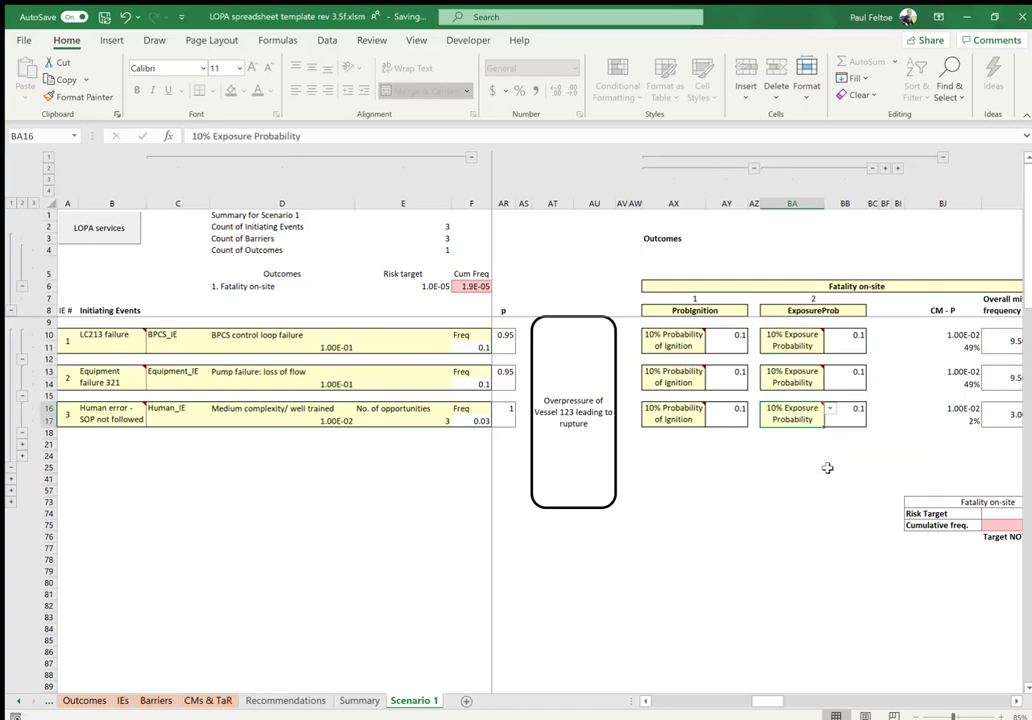
# Step: Collapse the initiating event detail columns C to E in Scenario 1
pyautogui.click(695, 703)
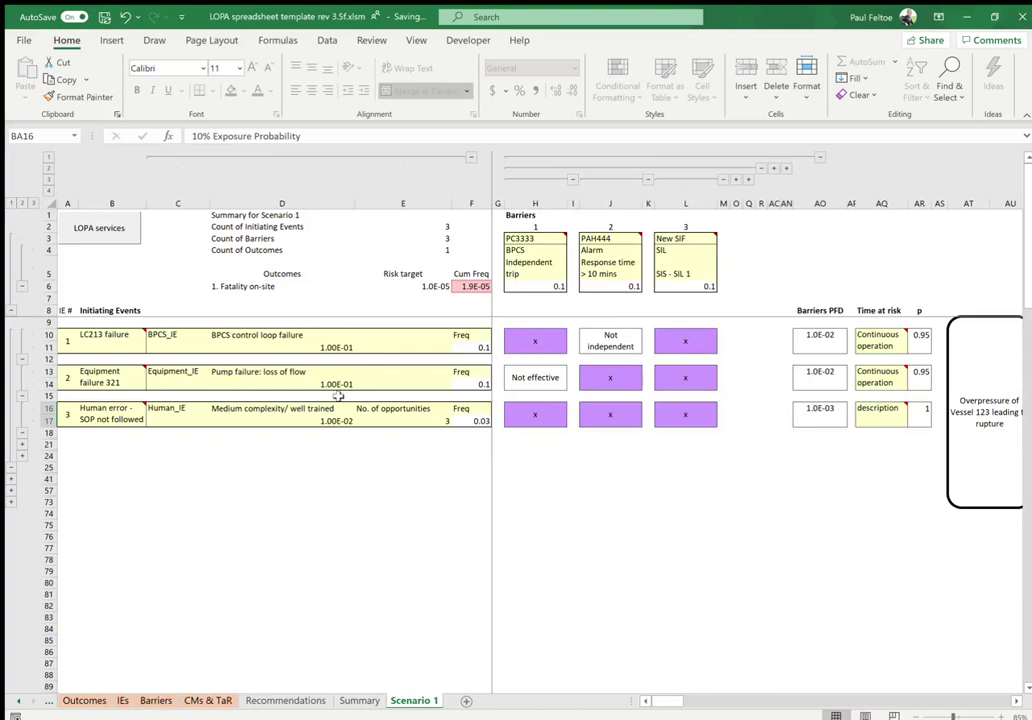
pyautogui.click(1016, 702)
pyautogui.moveTo(1016, 702); pyautogui.dragTo(1016, 702)
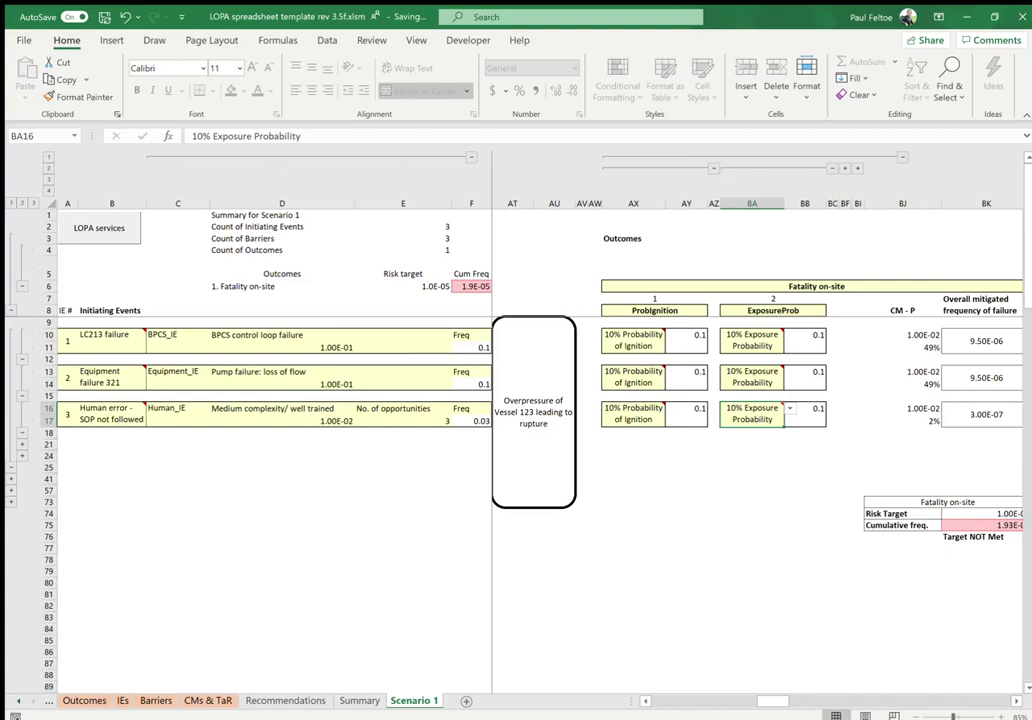
pyautogui.click(1015, 702)
pyautogui.click(1015, 702)
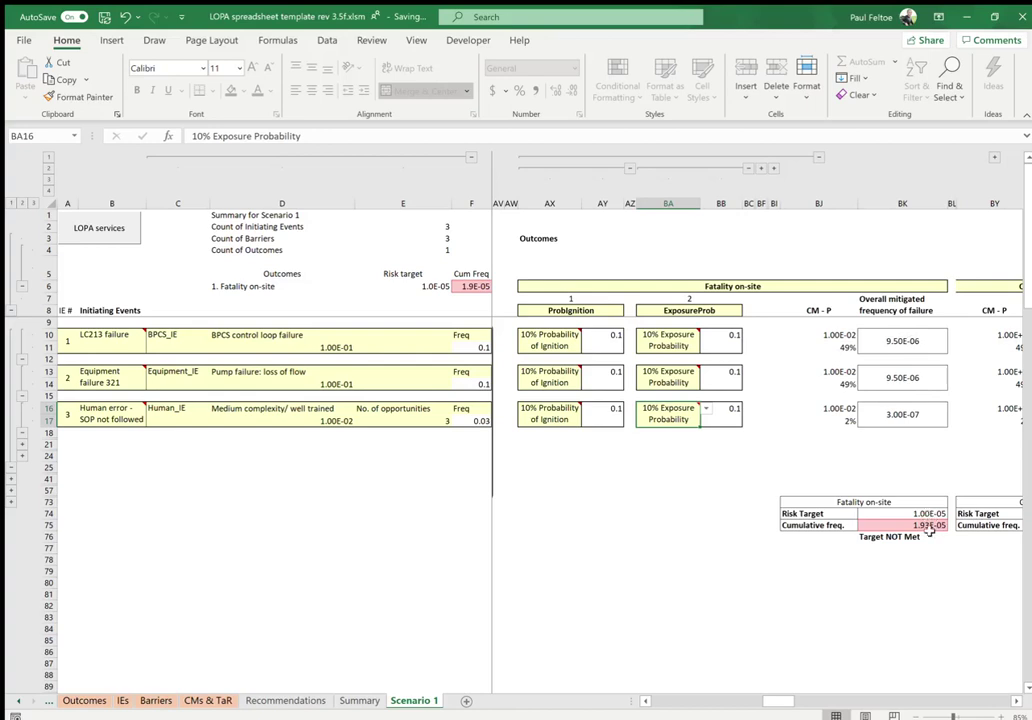
pyautogui.moveTo(780, 701); pyautogui.dragTo(695, 702)
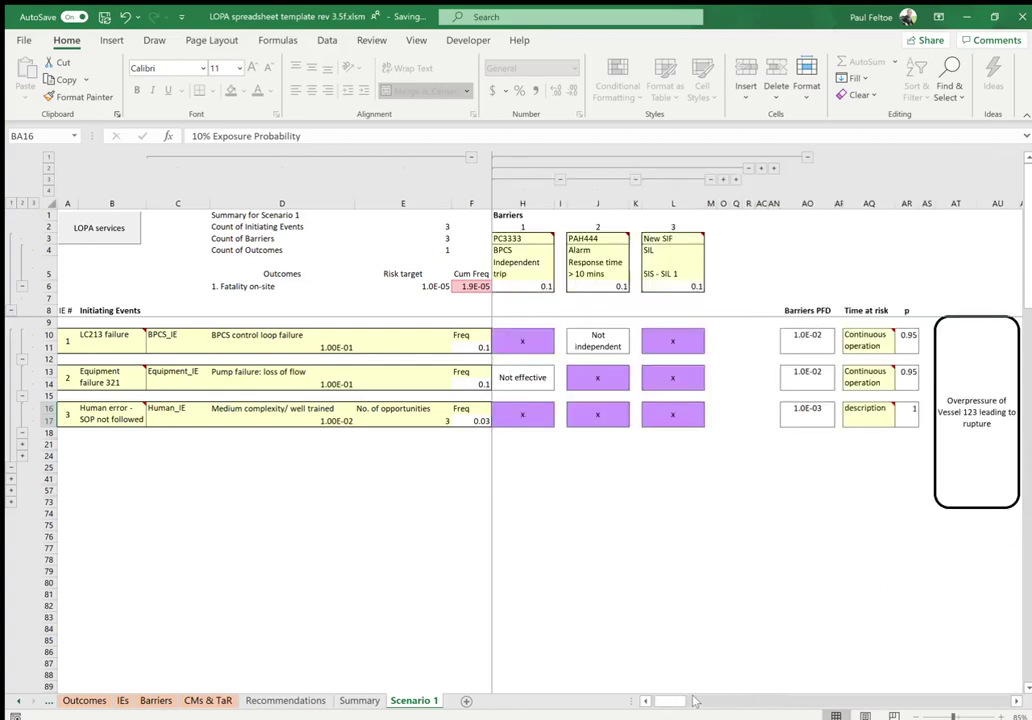
pyautogui.click(470, 157)
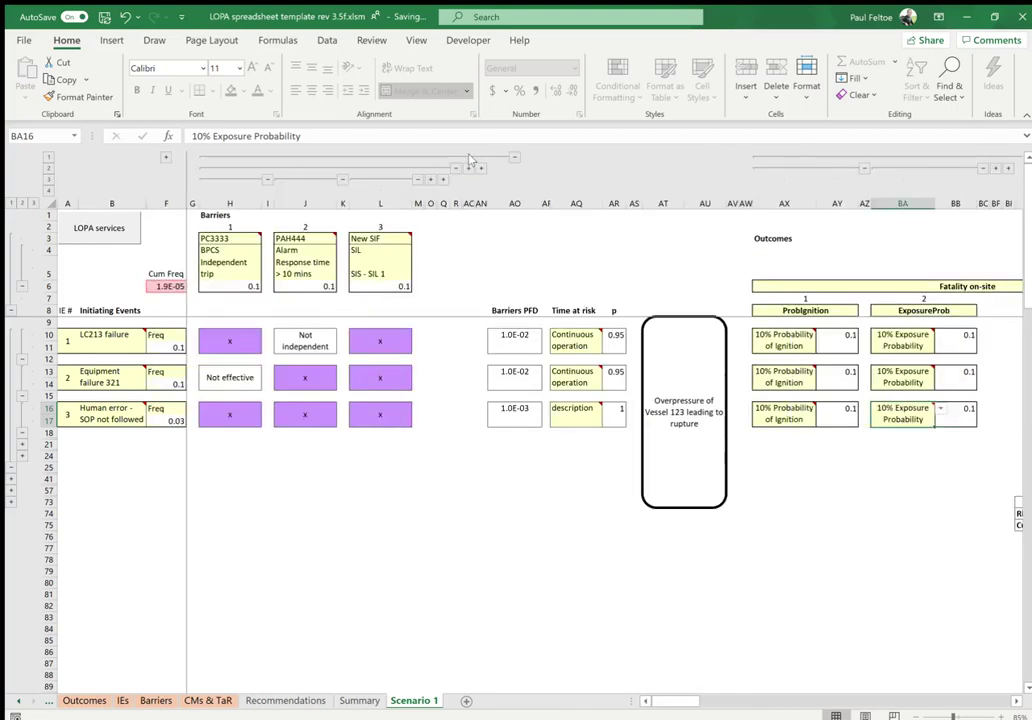
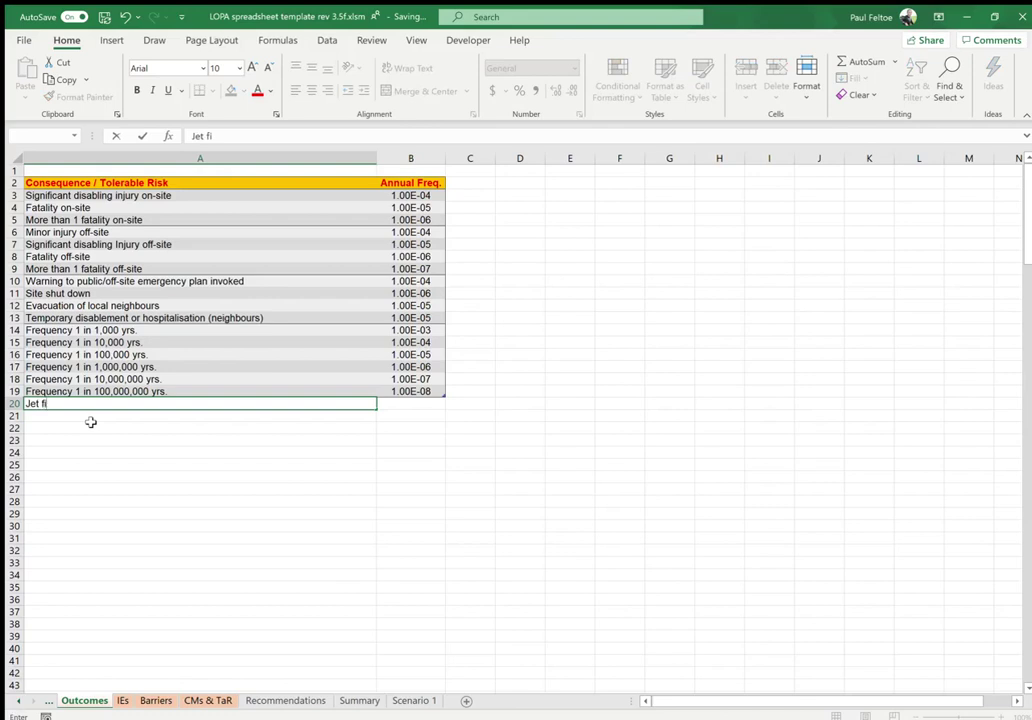
# Step: Add the consequence "Jet fire risk target" with an annual frequency of 1e-5 in row 20 of the Outcomes sheet
pyautogui.press('BackSpace')
pyautogui.press('BackSpace')
pyautogui.write('fire risk targe')
pyautogui.press('Return')
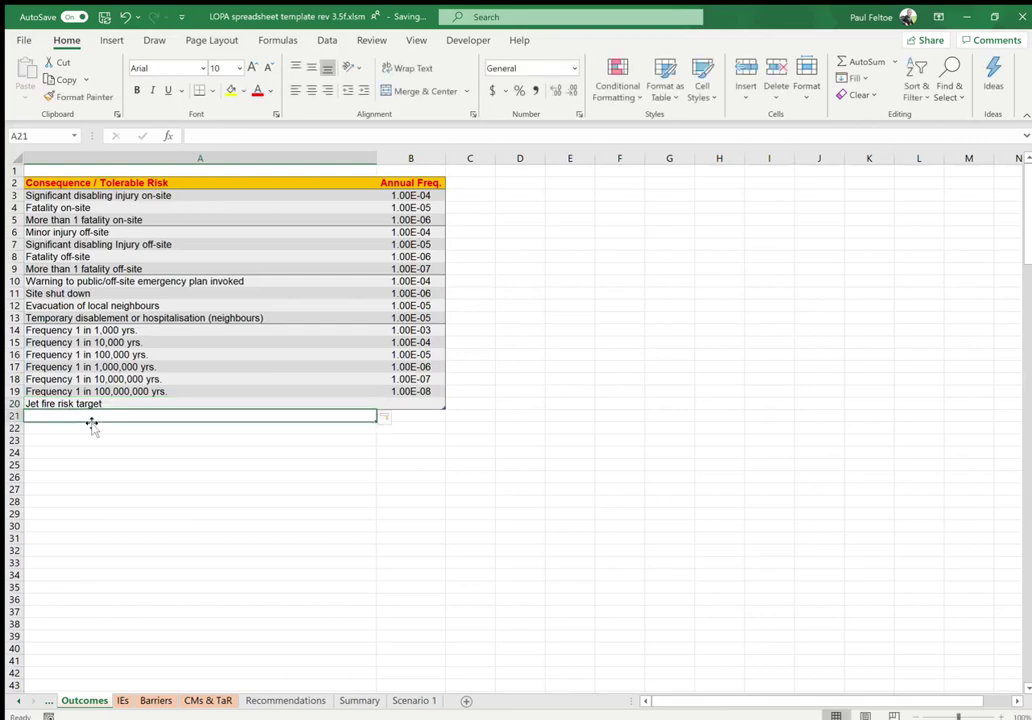
pyautogui.click(402, 403)
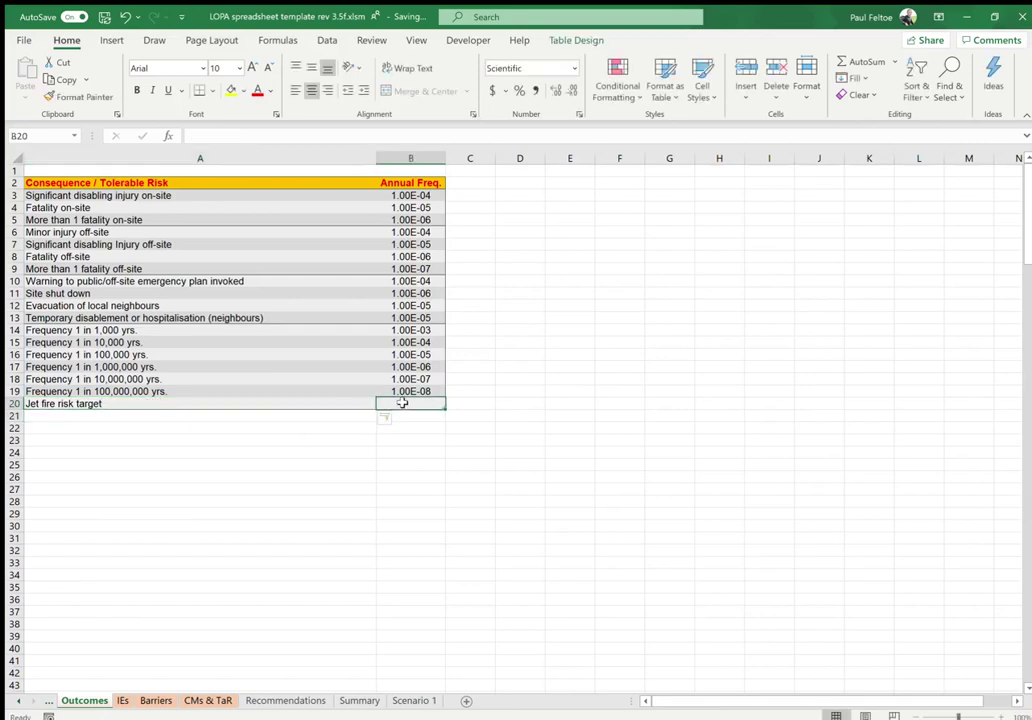
pyautogui.write('1e-5')
pyautogui.press('Return')
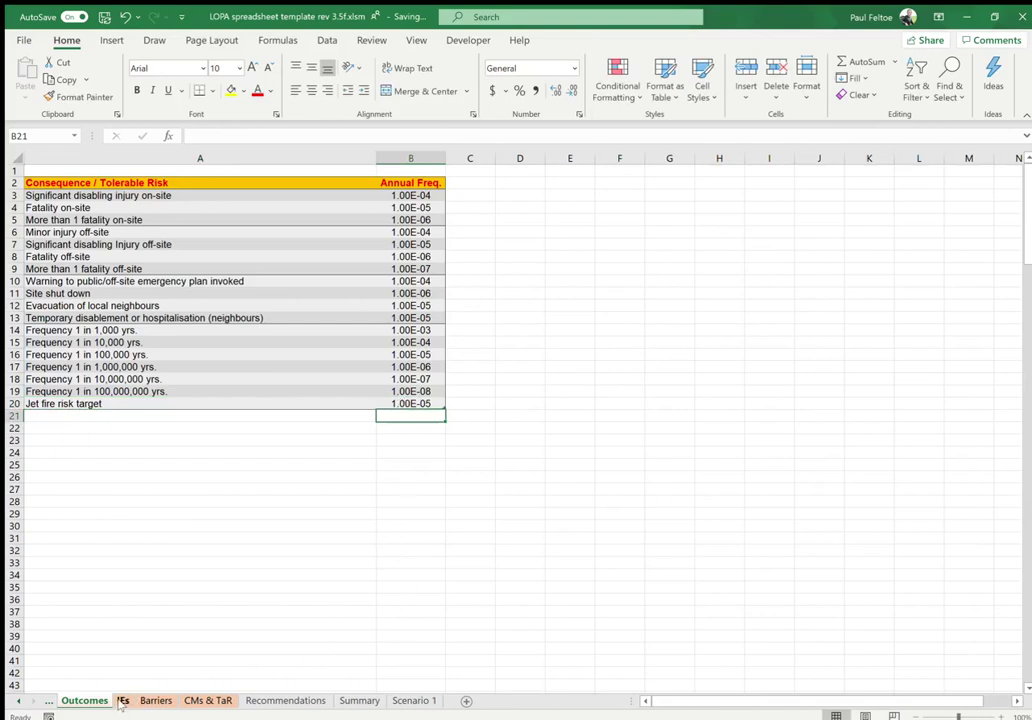
# Step: Examine the initiating event frequency tables on the IEs sheet and select the empty cell below "Control valve failure"
pyautogui.click(121, 703)
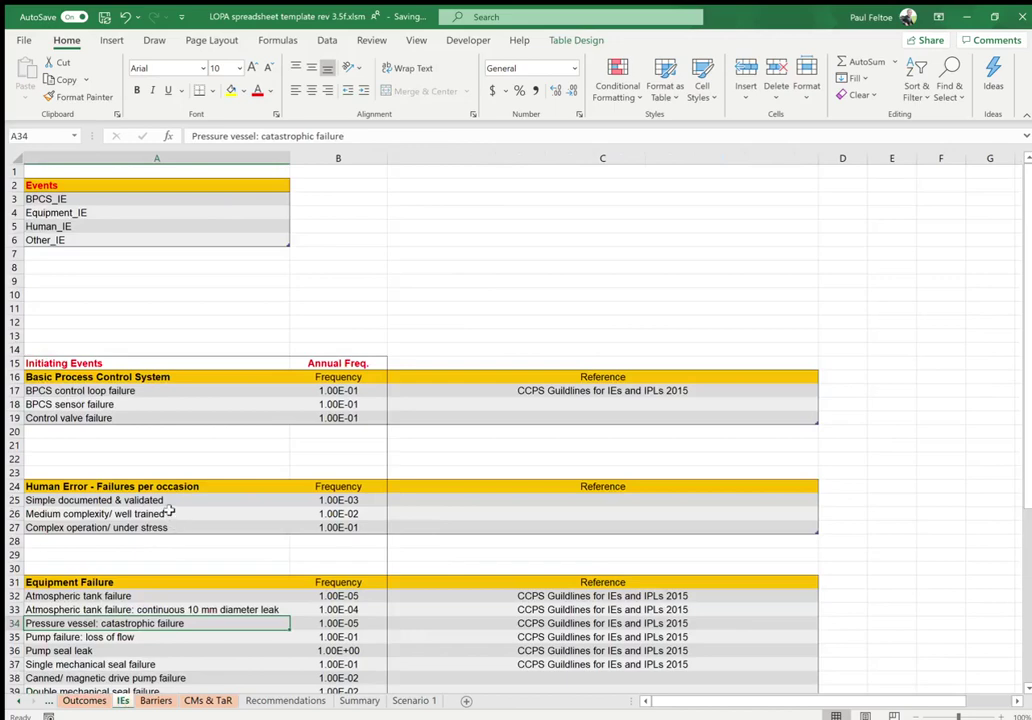
pyautogui.scroll(-2, 166, 511)
pyautogui.scroll(-1, 169, 510)
pyautogui.scroll(-5, 169, 510)
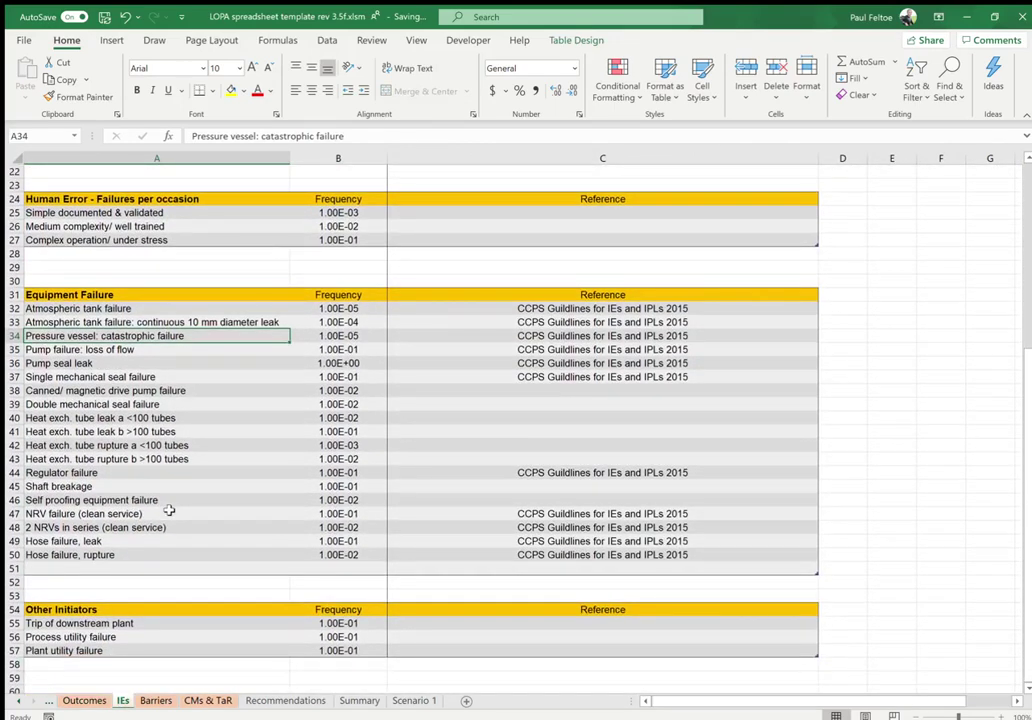
pyautogui.scroll(-3, 169, 510)
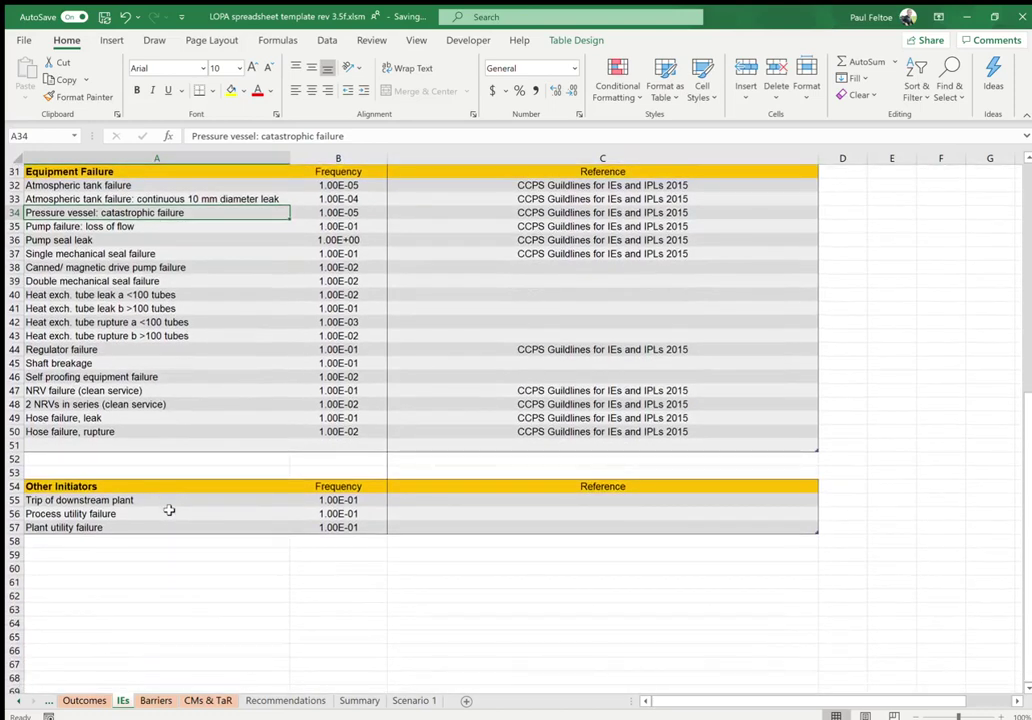
pyautogui.scroll(5, 169, 510)
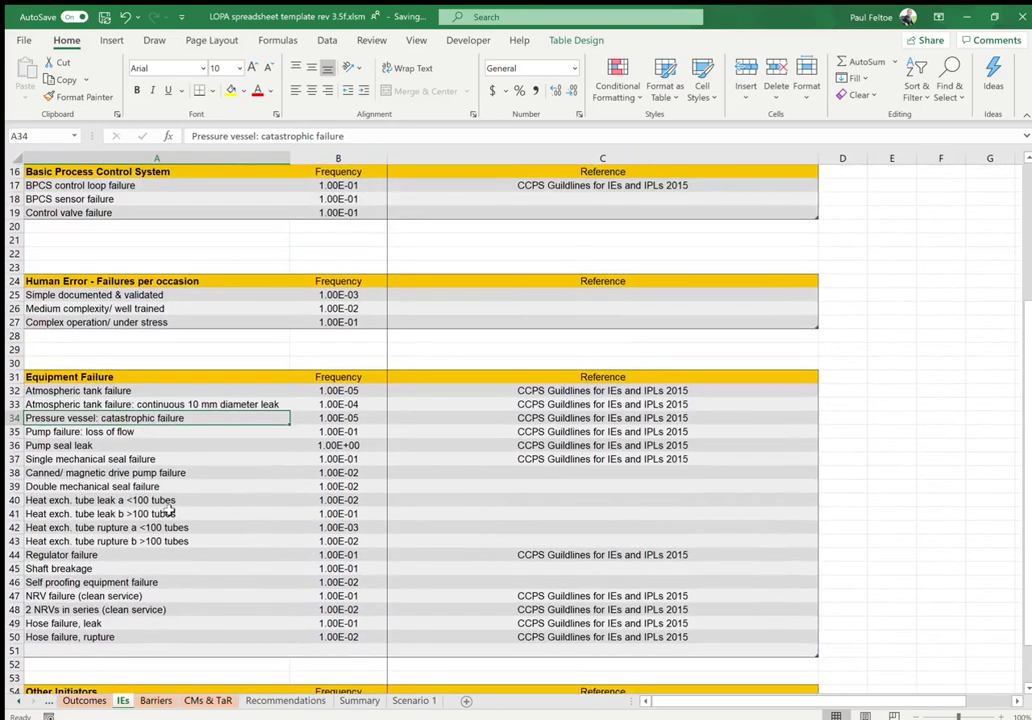
pyautogui.scroll(1, 169, 510)
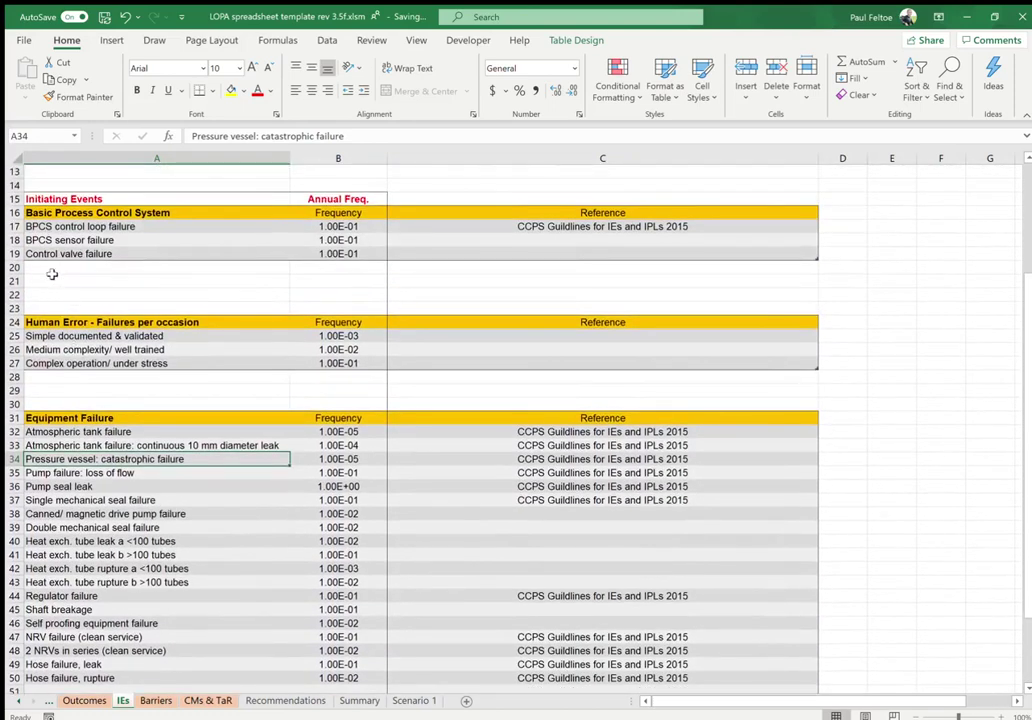
pyautogui.click(54, 266)
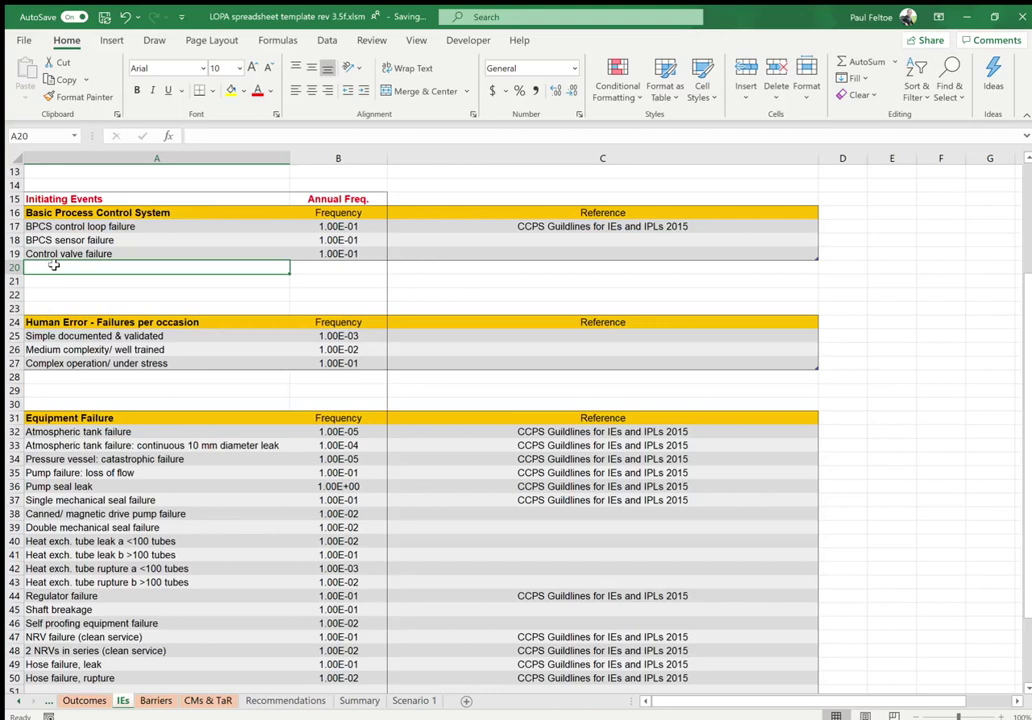
# Step: Add the initiating event "Mechanical regulator" with a frequency of 0.015 in row 20 of the Basic Process Control System table
pyautogui.write('Mecha')
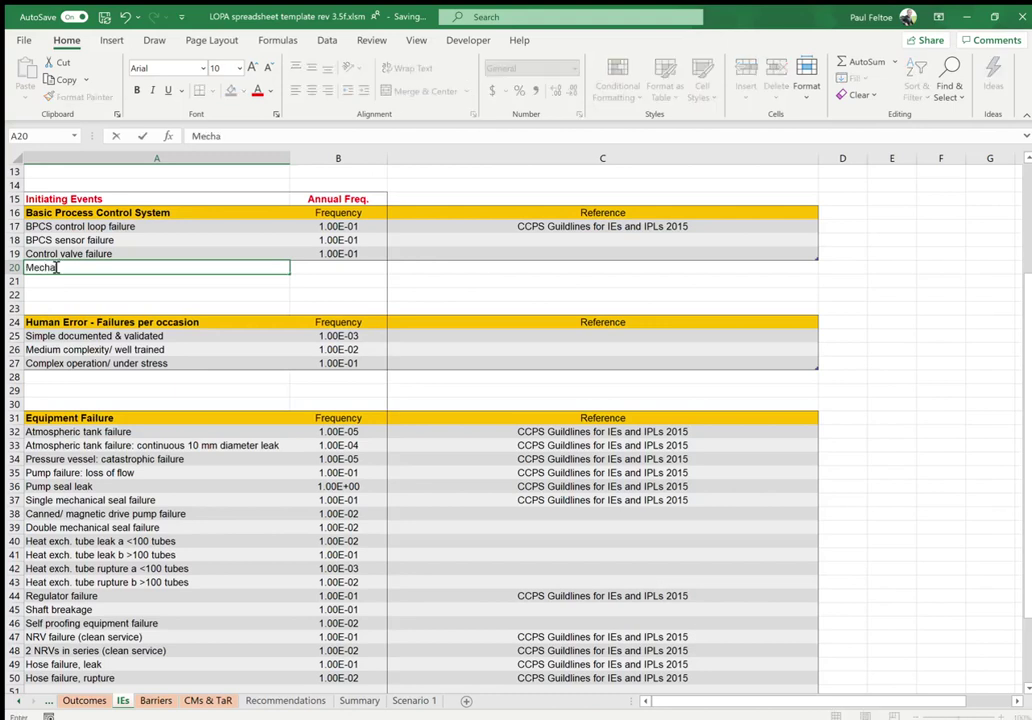
pyautogui.write('nical regulator')
pyautogui.press('Return')
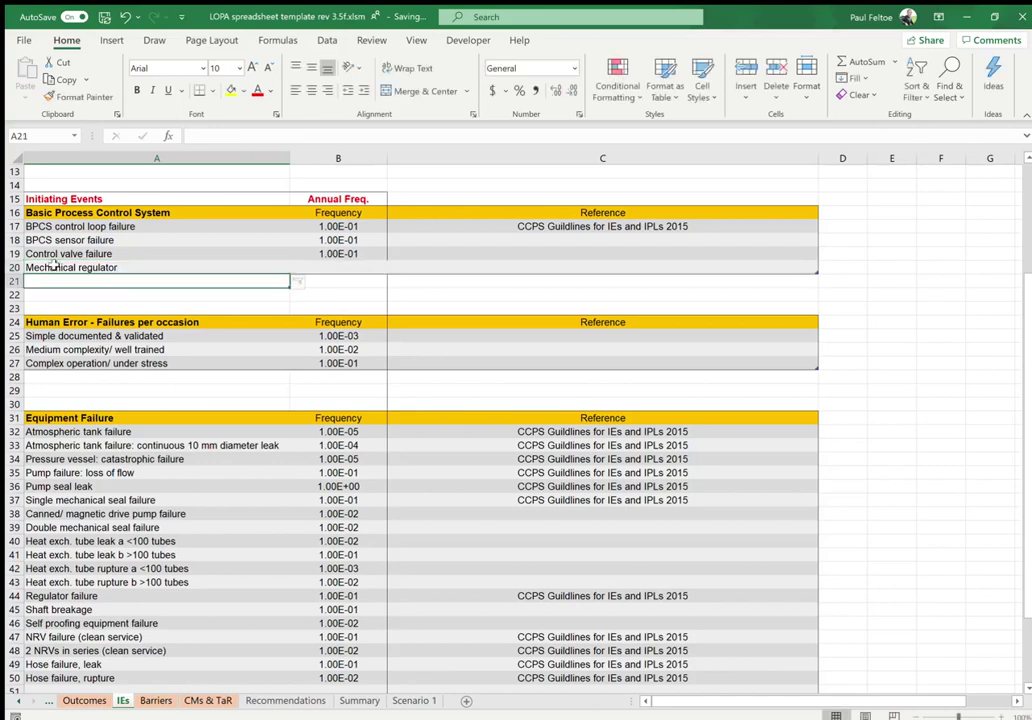
pyautogui.click(348, 265)
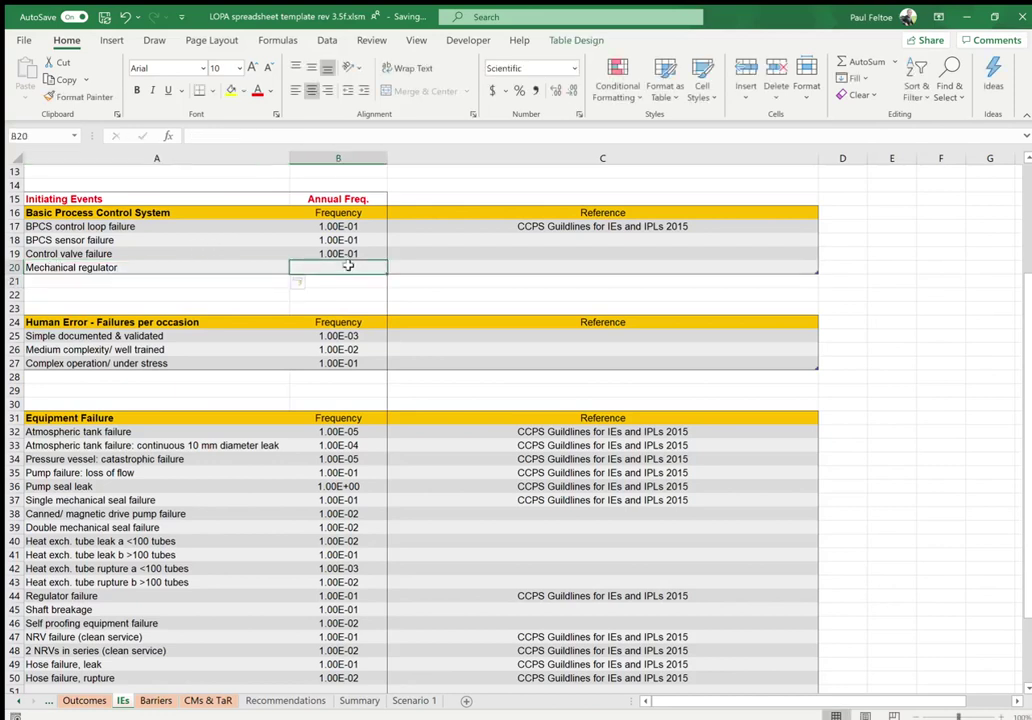
pyautogui.write('0.015')
pyautogui.press('Return')
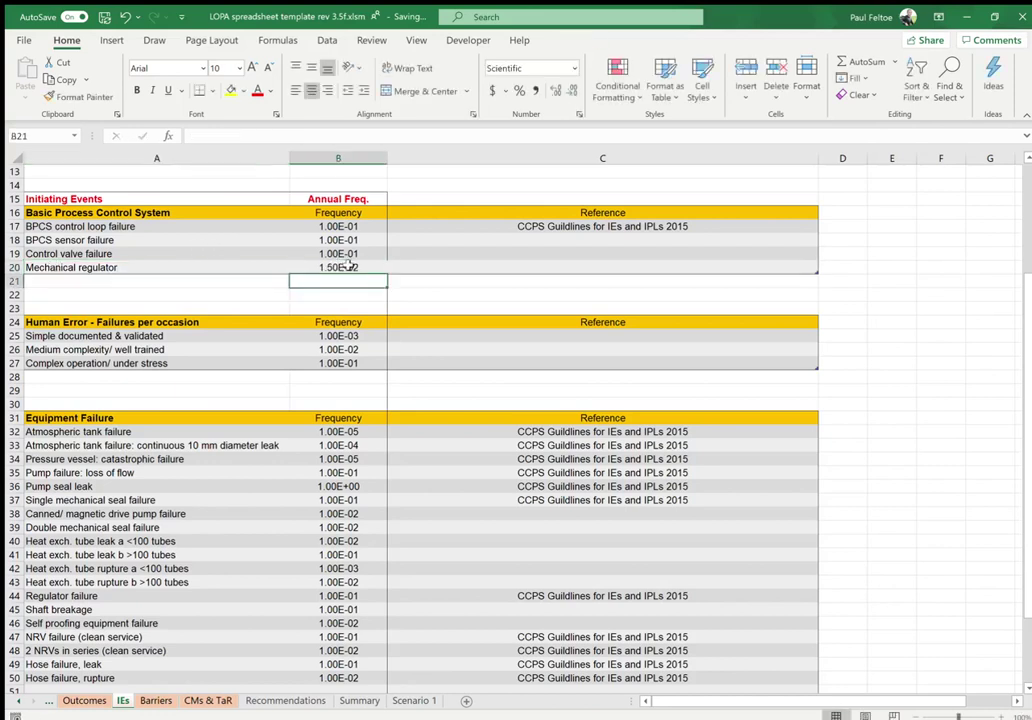
# Step: Correct the frequency of "Mechanical regulator" in cell B20 to 0.15
pyautogui.doubleClick(347, 267)
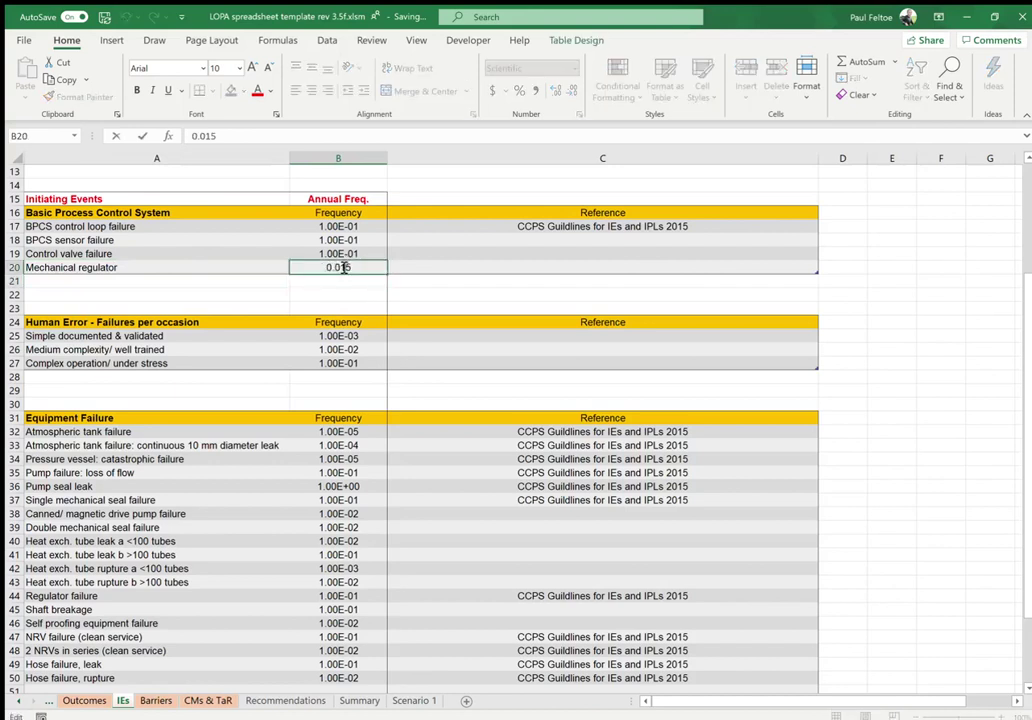
pyautogui.press('BackSpace')
pyautogui.press('Return')
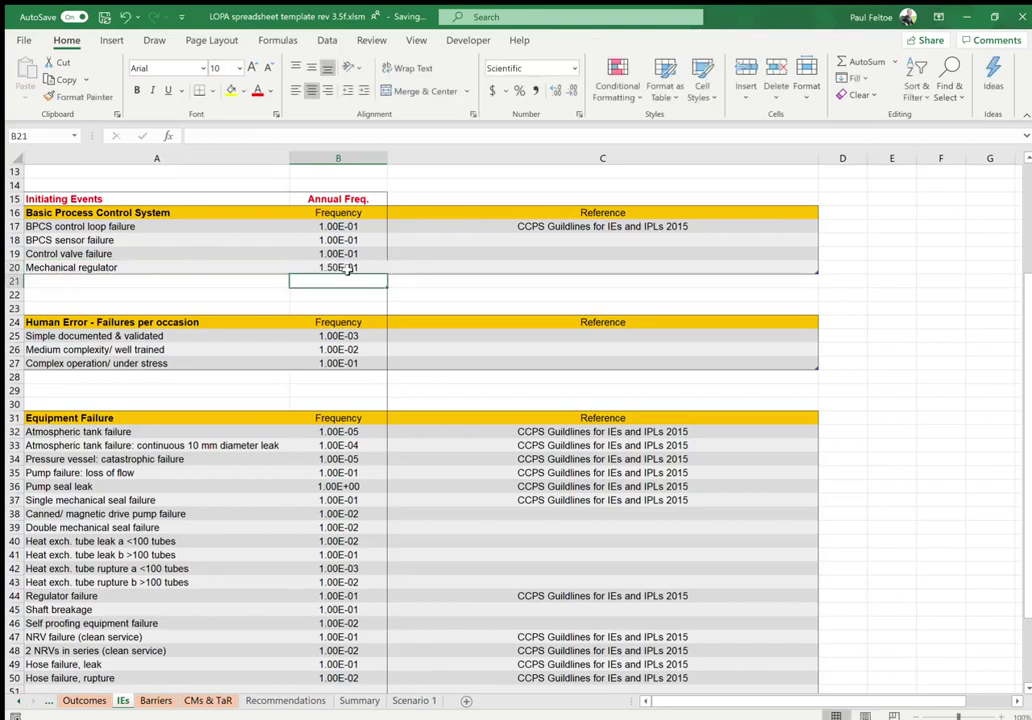
# Step: Add the entry "Good Sil1" with a PFD of 0.03 below "SIS - SIL 3" on the Barriers sheet
pyautogui.click(155, 700)
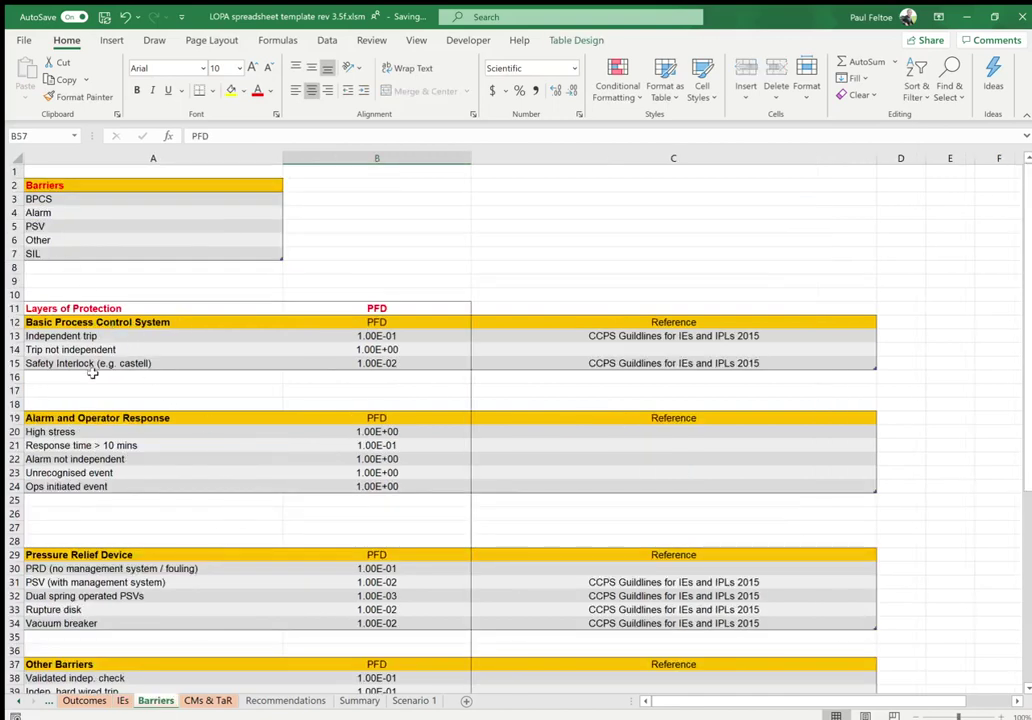
pyautogui.scroll(-4, 94, 360)
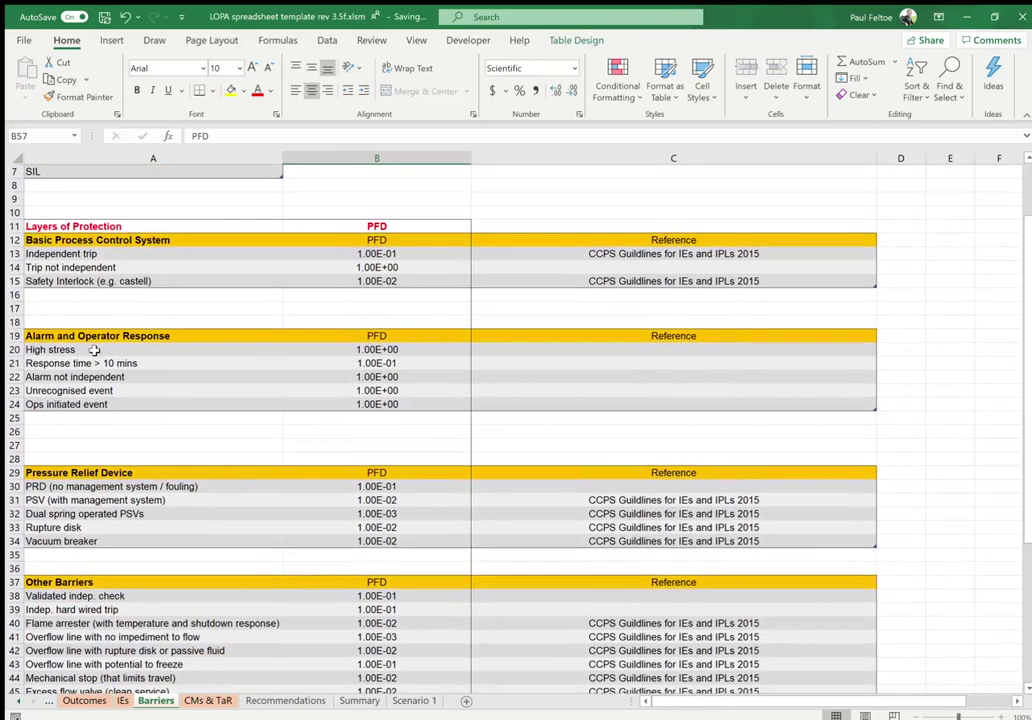
pyautogui.scroll(-6, 94, 350)
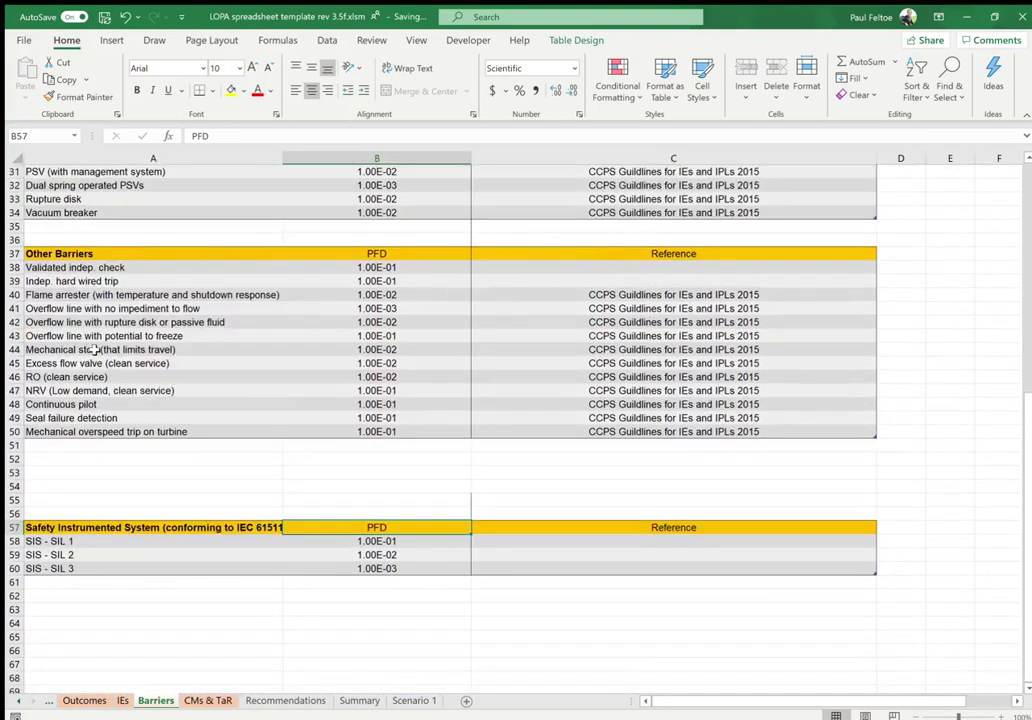
pyautogui.scroll(-1, 94, 349)
pyautogui.click(72, 543)
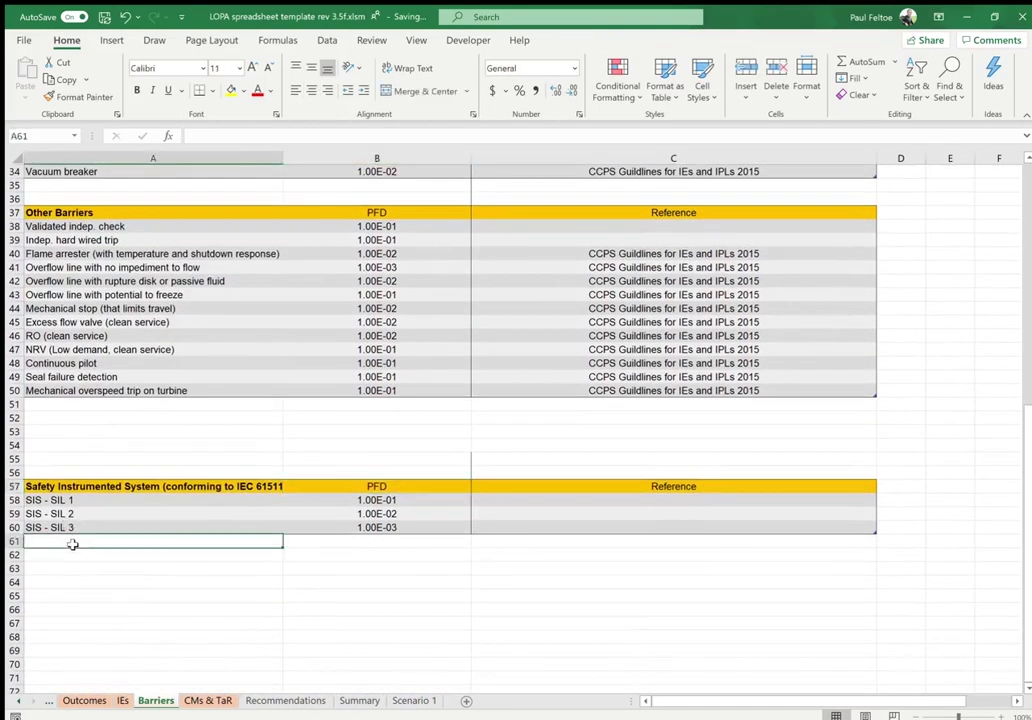
pyautogui.write('Good Sil1')
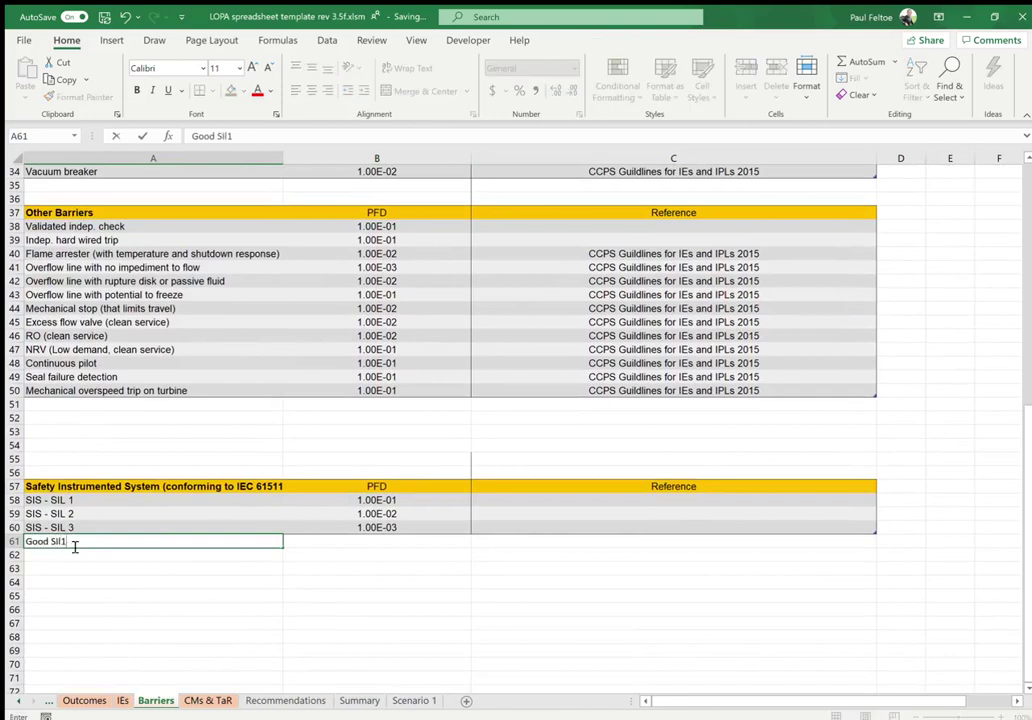
pyautogui.press('Return')
pyautogui.click(390, 543)
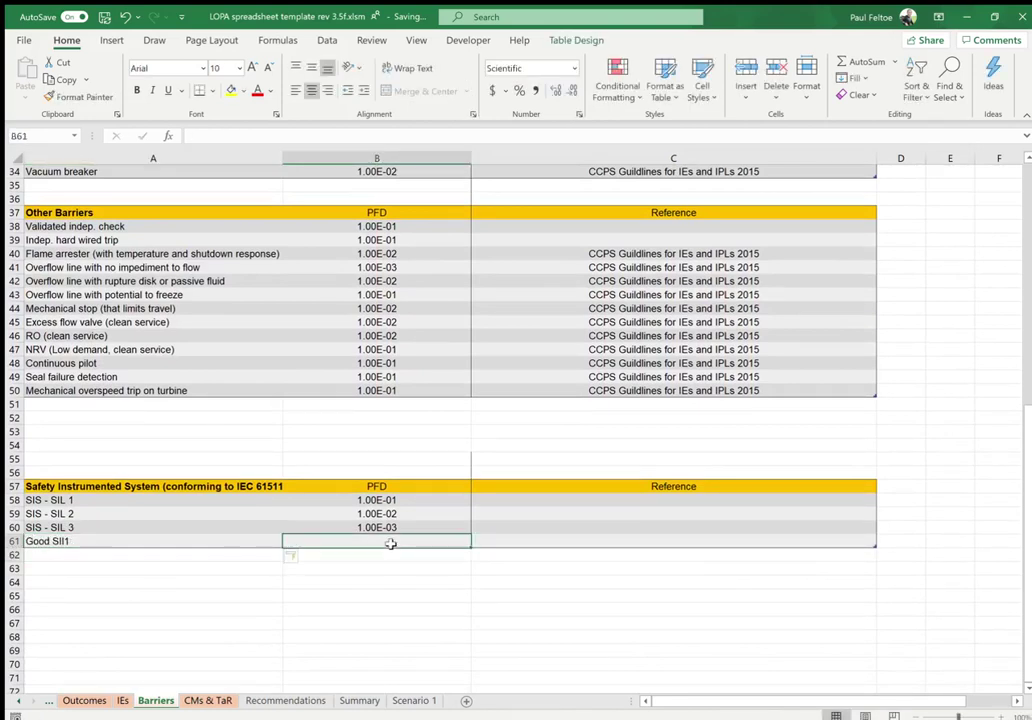
pyautogui.write('0.0')
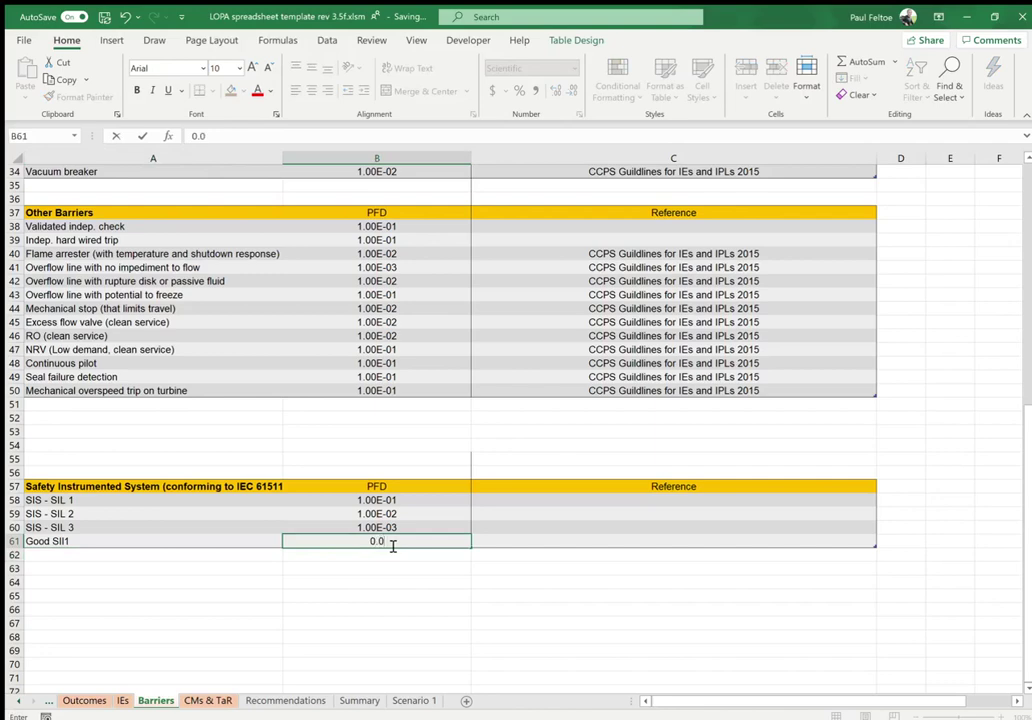
pyautogui.write('3')
pyautogui.press('Return')
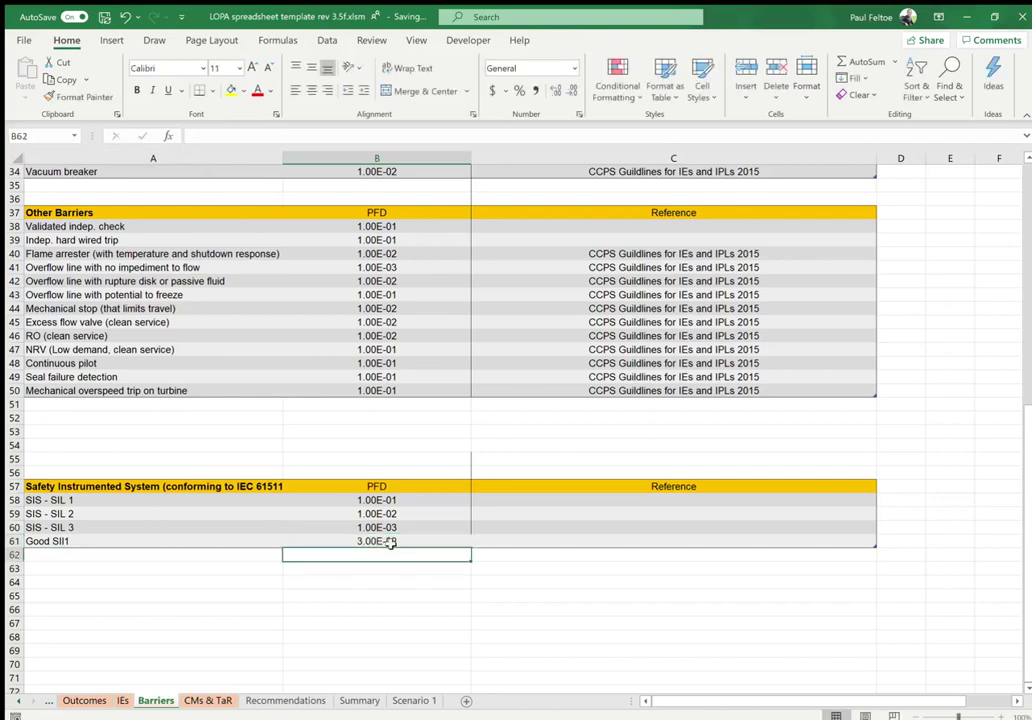
# Step: Check the CMs & TaR tables and set the description of the "New SIF" barrier in Scenario 1 to "Good SIl1"
pyautogui.click(207, 700)
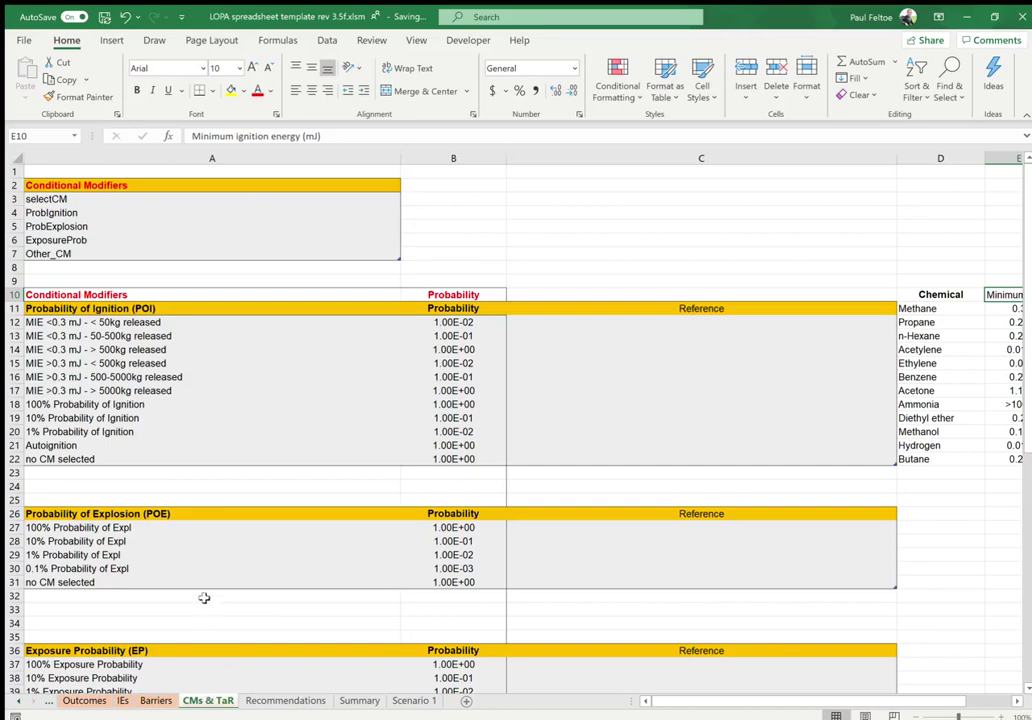
pyautogui.scroll(-1, 139, 468)
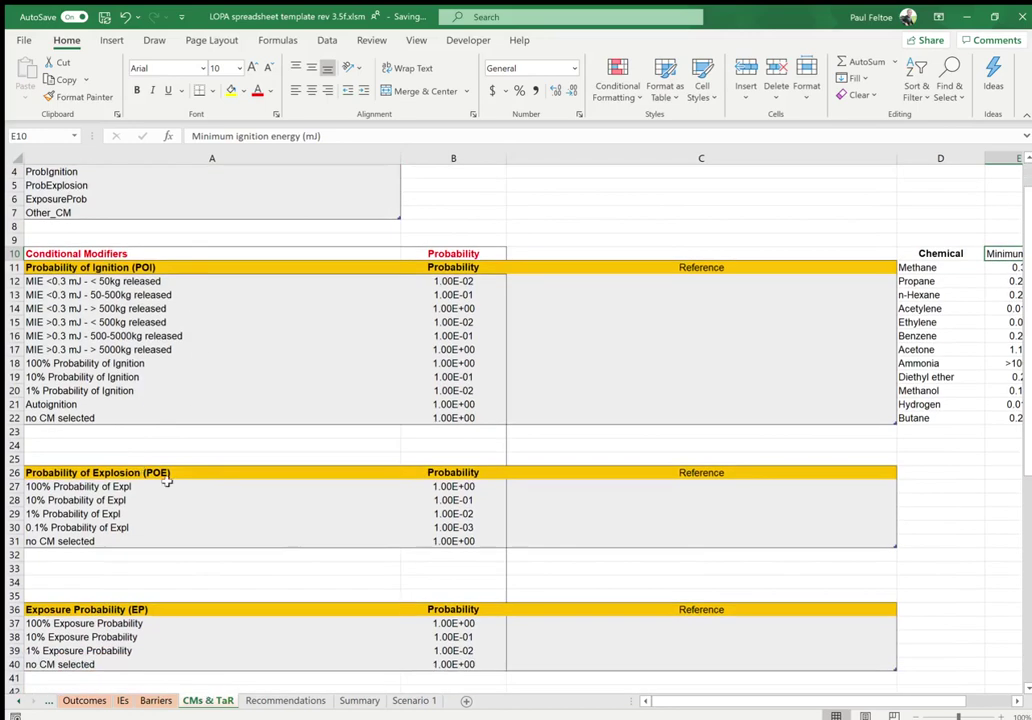
pyautogui.click(415, 701)
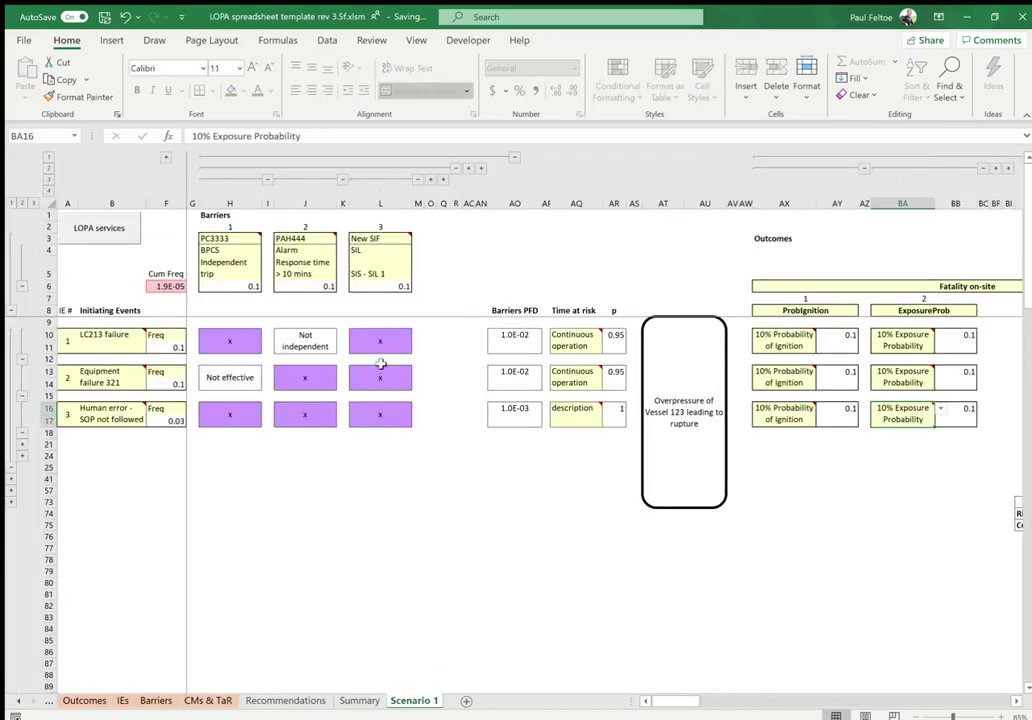
pyautogui.click(376, 272)
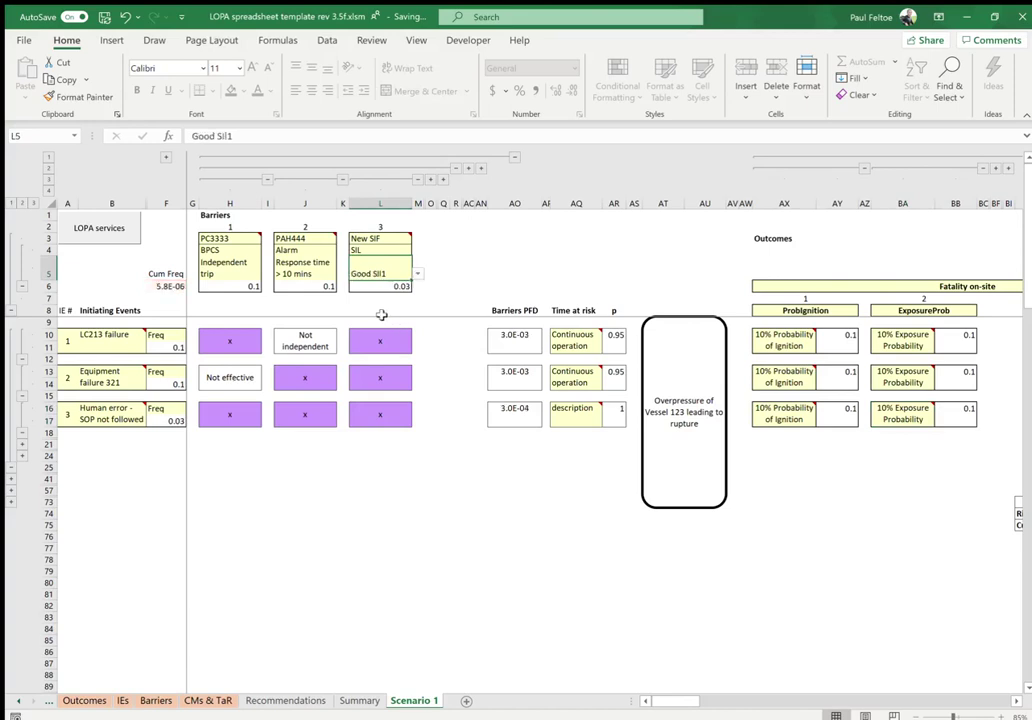
# Step: Change the first outcome's consequence in Scenario 1 to "Jet fire risk target"
pyautogui.hscroll(5, 1010, 700)
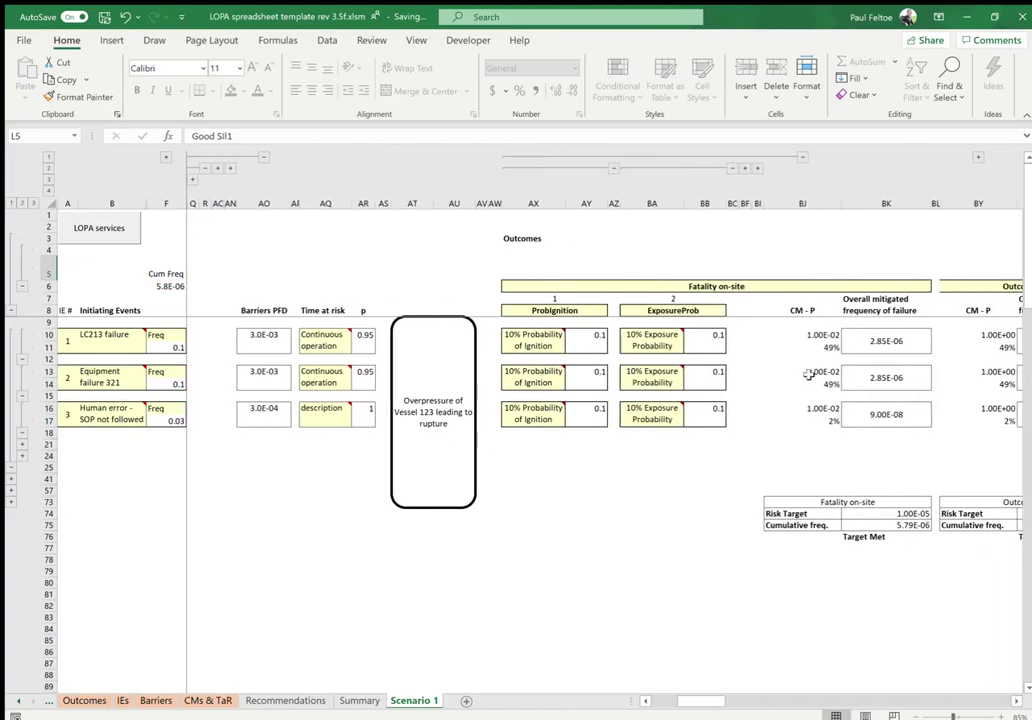
pyautogui.click(776, 287)
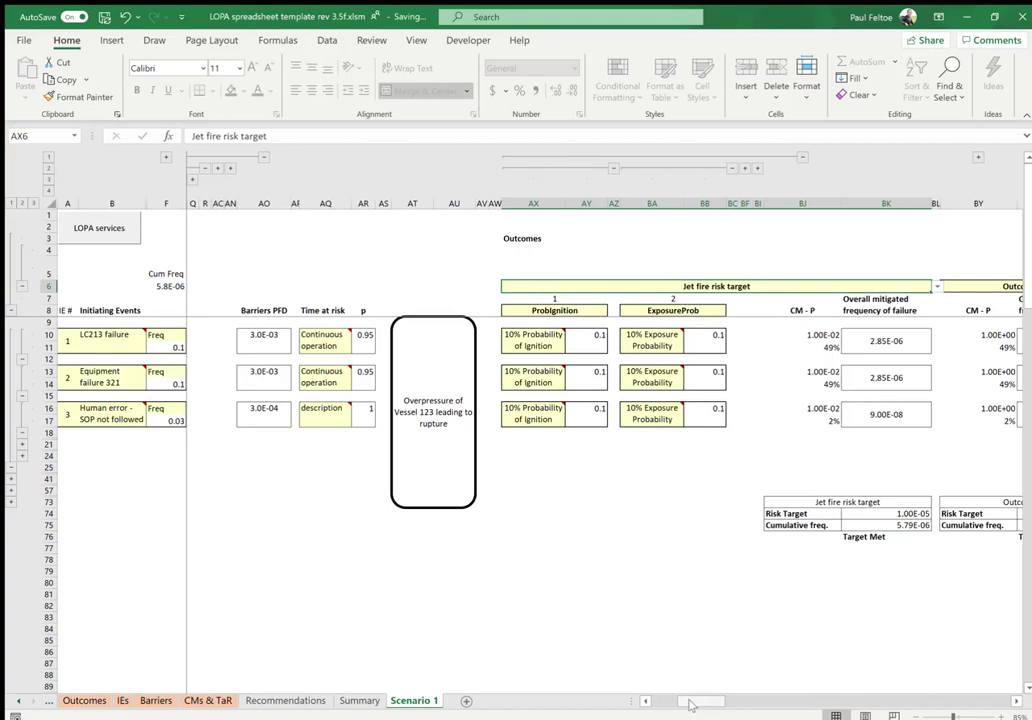
pyautogui.click(646, 702)
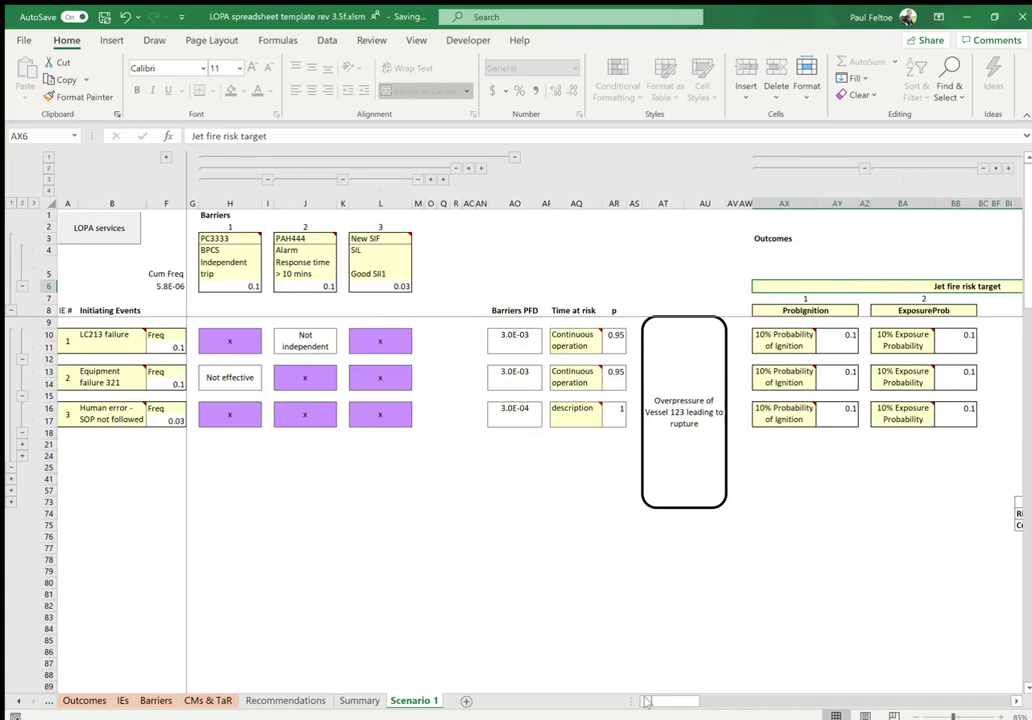
# Step: Create the "Scenario 1 AA" version of Scenario 1 with LOPA services, and expand a fourth barrier tagged "New IPL"
pyautogui.click(89, 231)
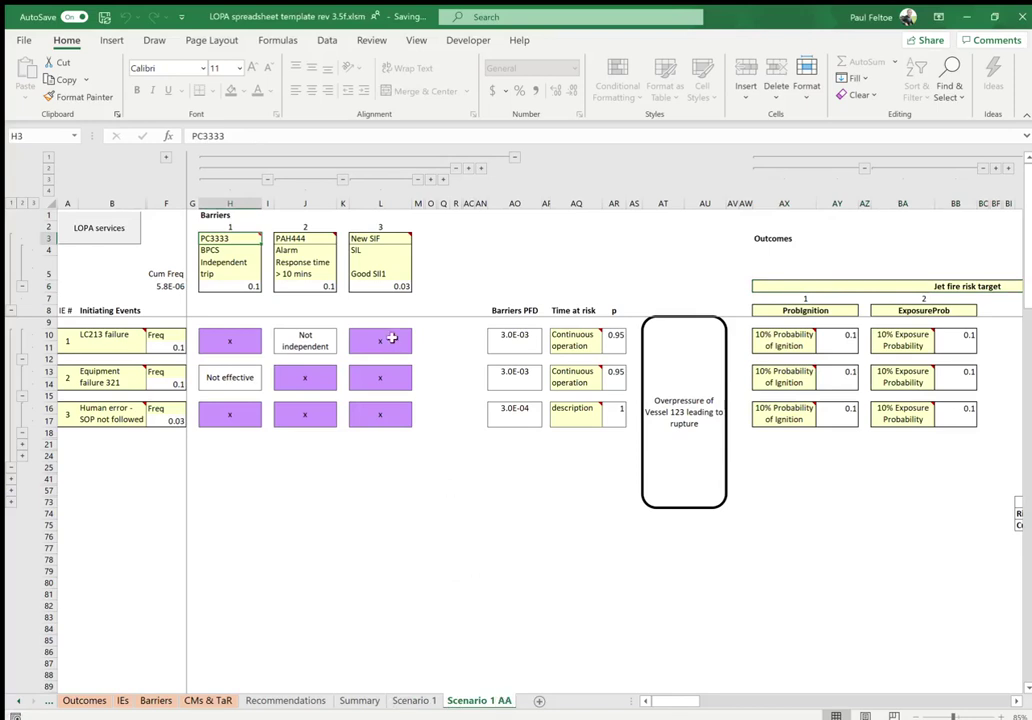
pyautogui.click(443, 179)
pyautogui.click(451, 240)
pyautogui.doubleClick(451, 240)
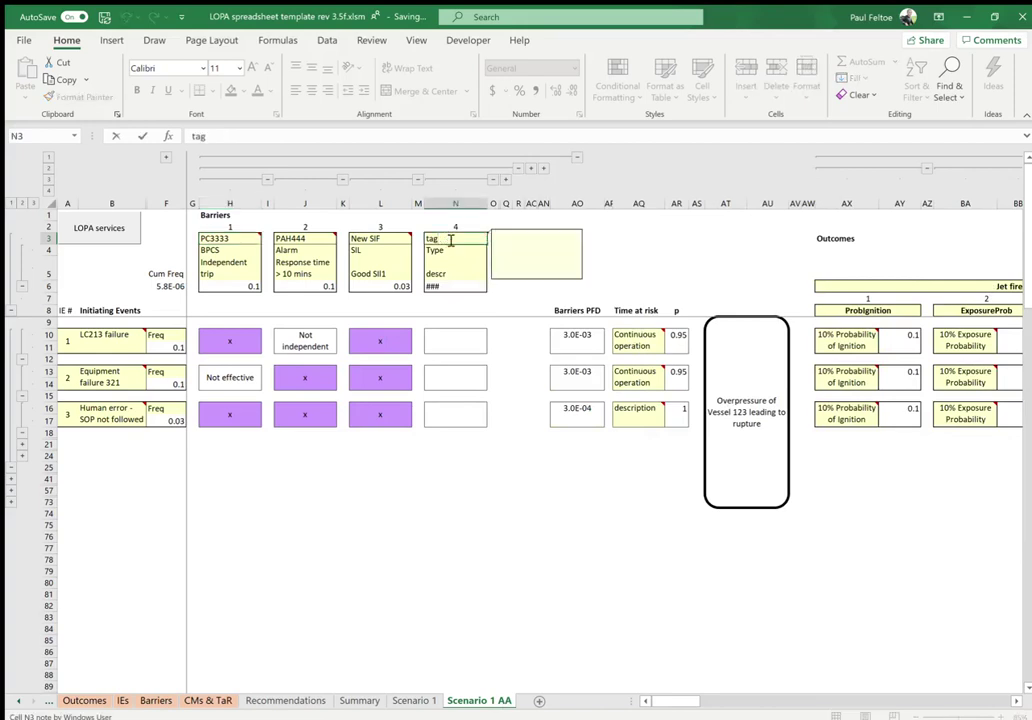
pyautogui.press('BackSpace')
pyautogui.press('BackSpace')
pyautogui.press('BackSpace')
pyautogui.write('Ne')
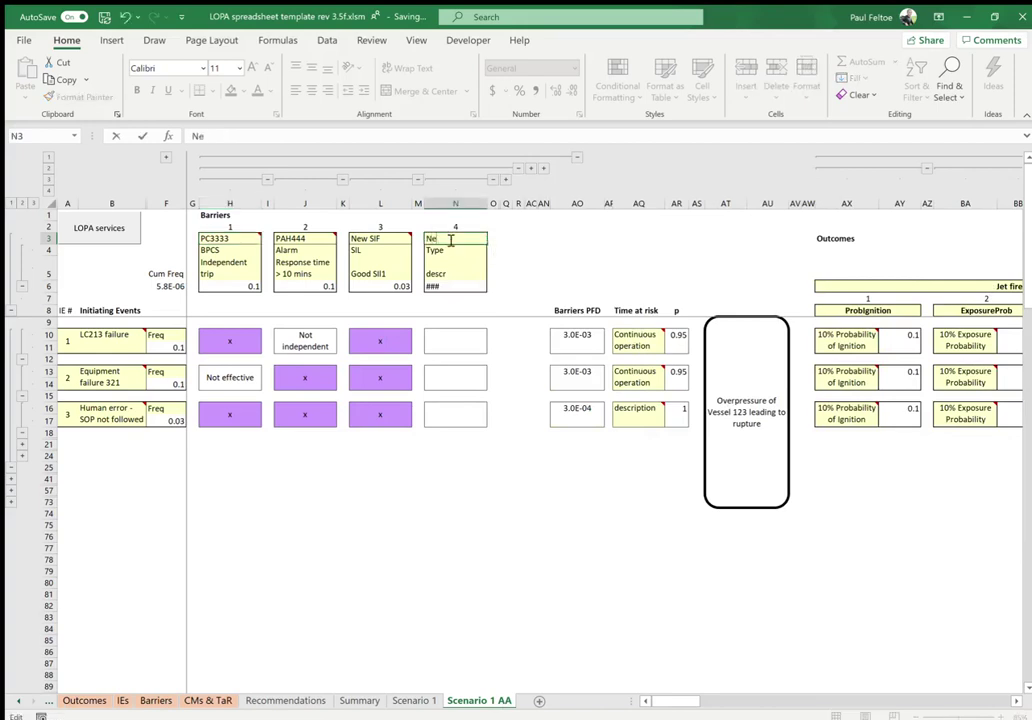
pyautogui.write('w IPL')
pyautogui.press('Return')
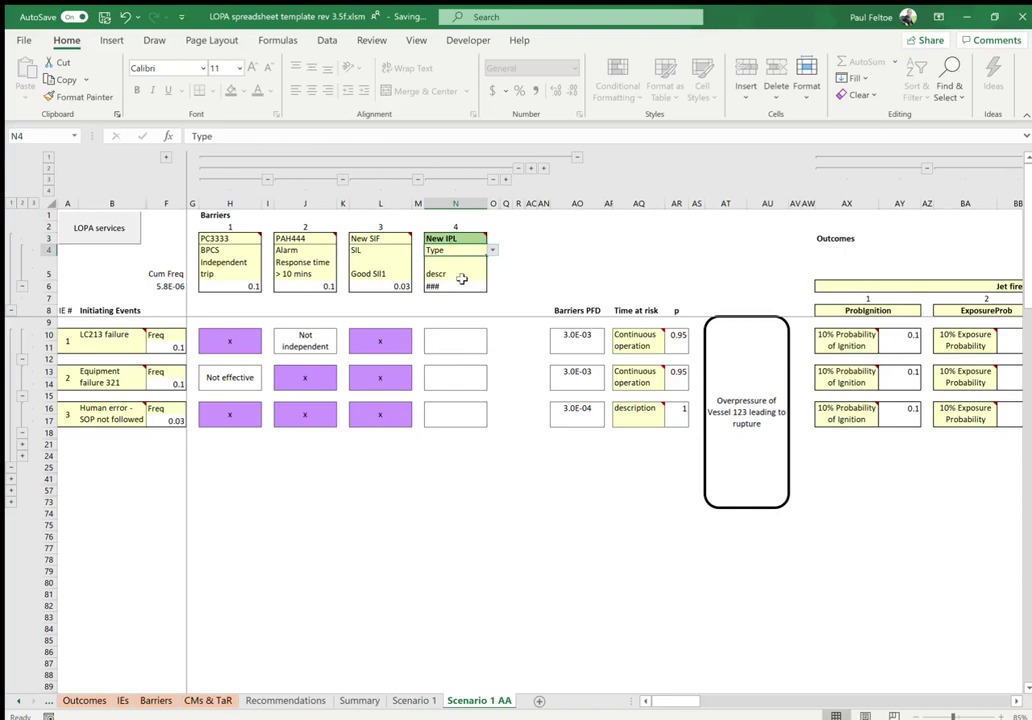
# Step: Set the "New IPL" barrier's type to PSV and its description to "PSV (with management system)"
pyautogui.write('PSV')
pyautogui.press('Return')
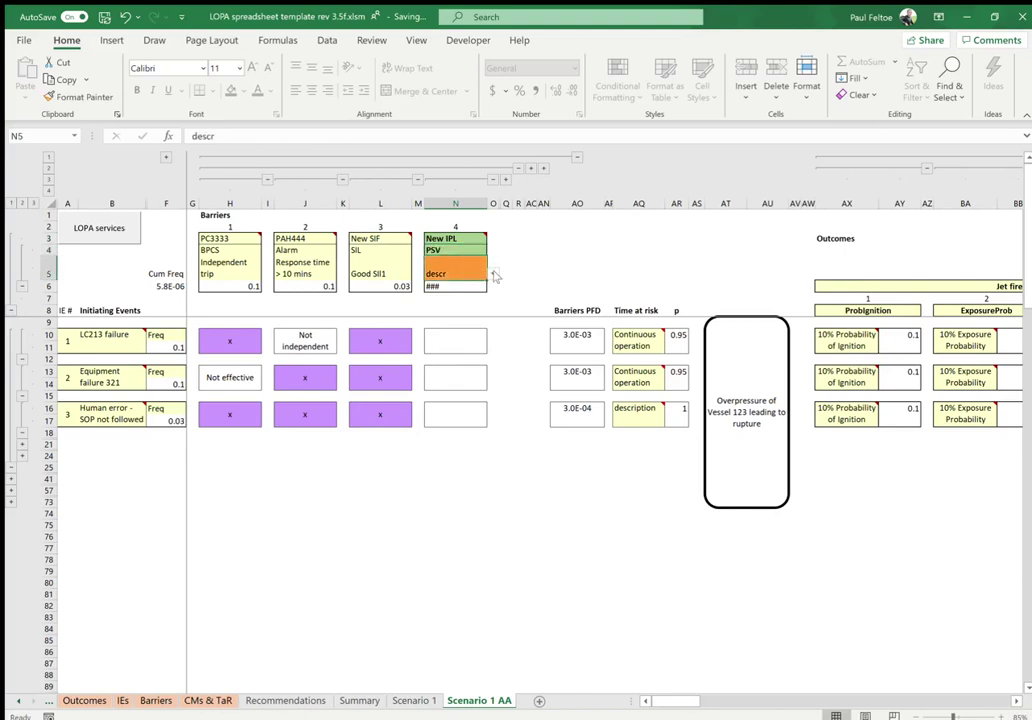
pyautogui.click(493, 273)
pyautogui.click(466, 294)
# Step: Mark the "New IPL" barrier with "x" as effective for the initiating event "LC213 failure"
pyautogui.click(460, 343)
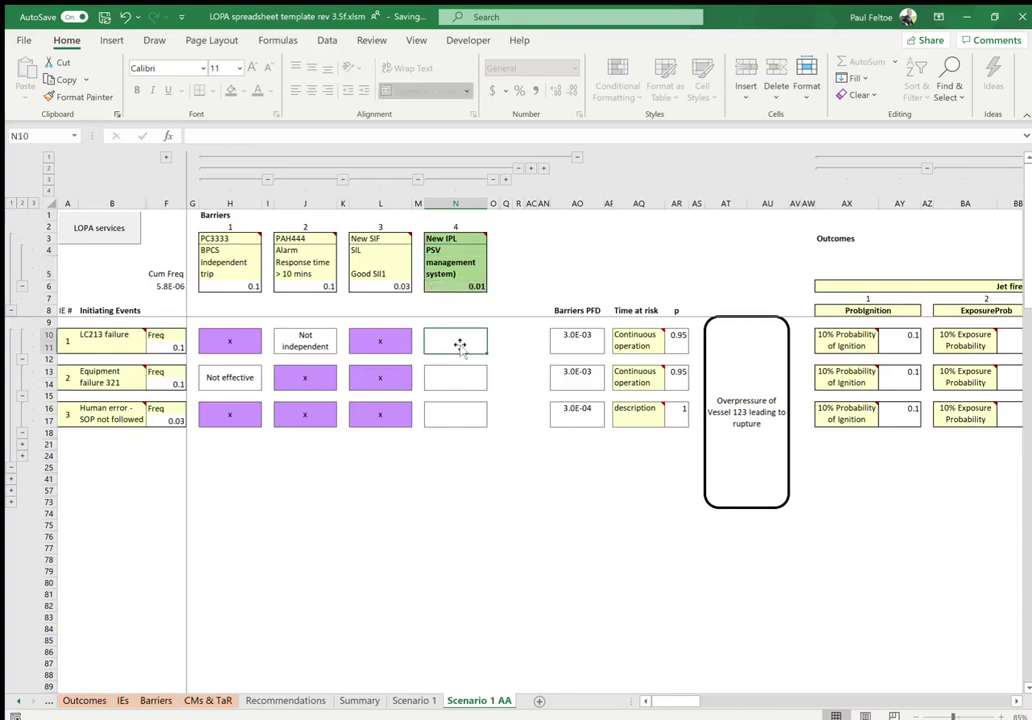
pyautogui.write('x')
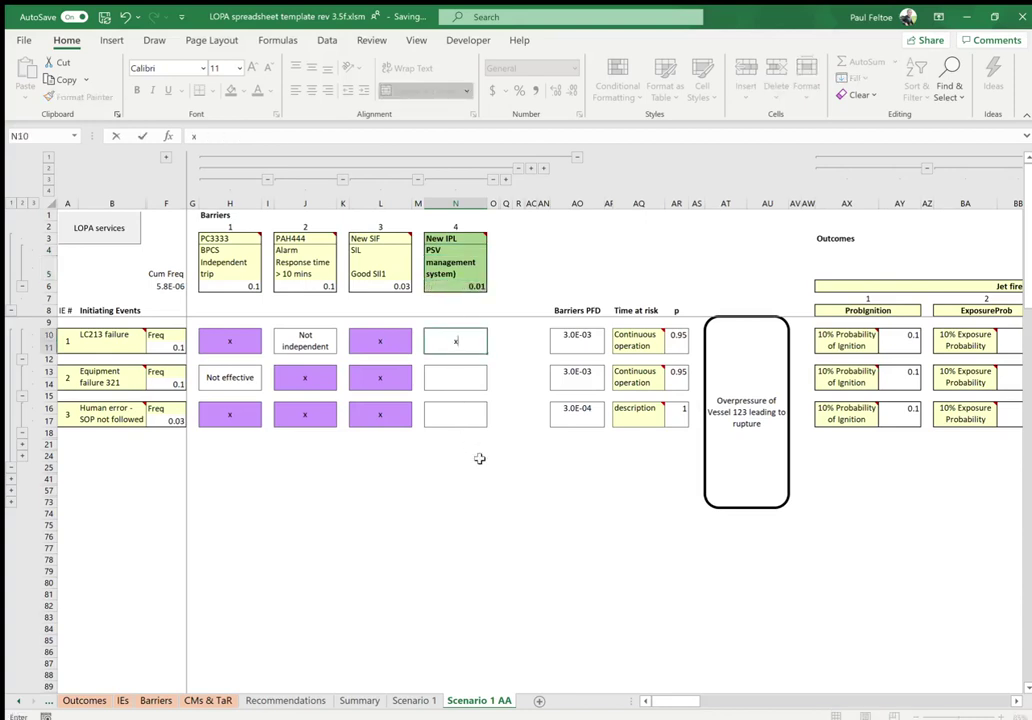
pyautogui.press('Return')
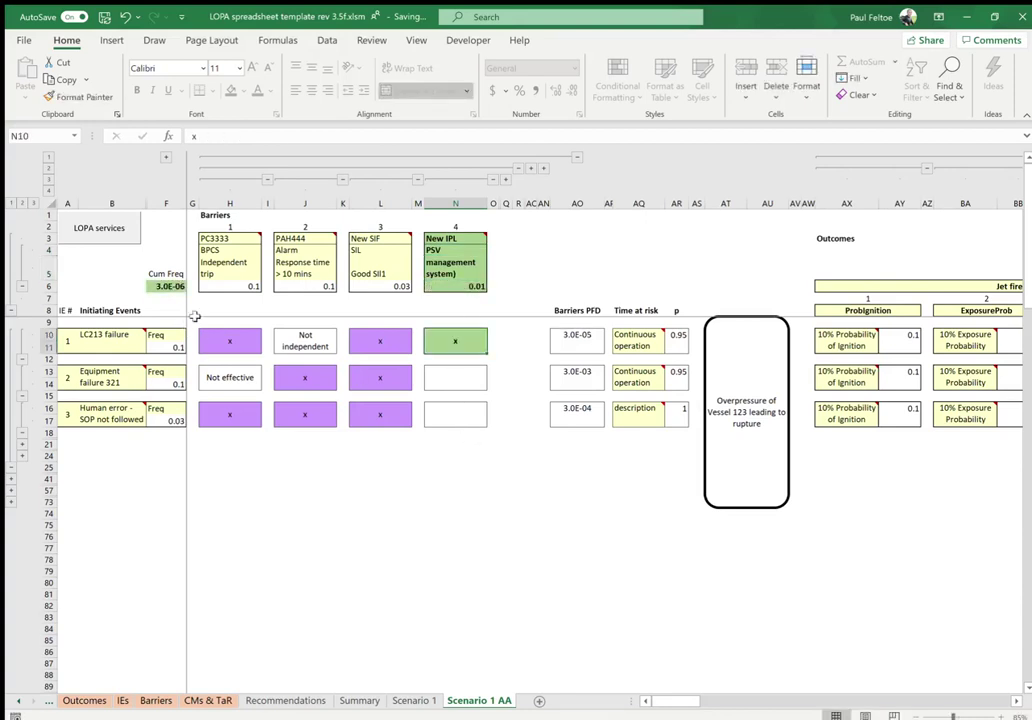